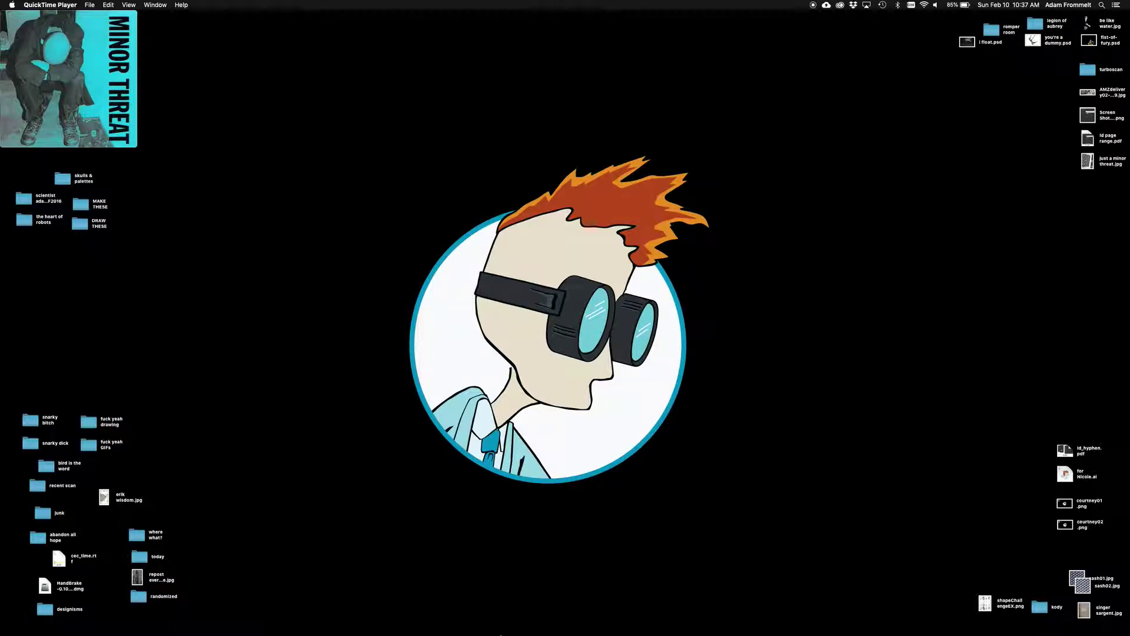
# - Bring up the coloured luchador.jpg in Photoshop, look at it and minimize its window
pyautogui.moveTo(493, 632)
pyautogui.click(541, 624)
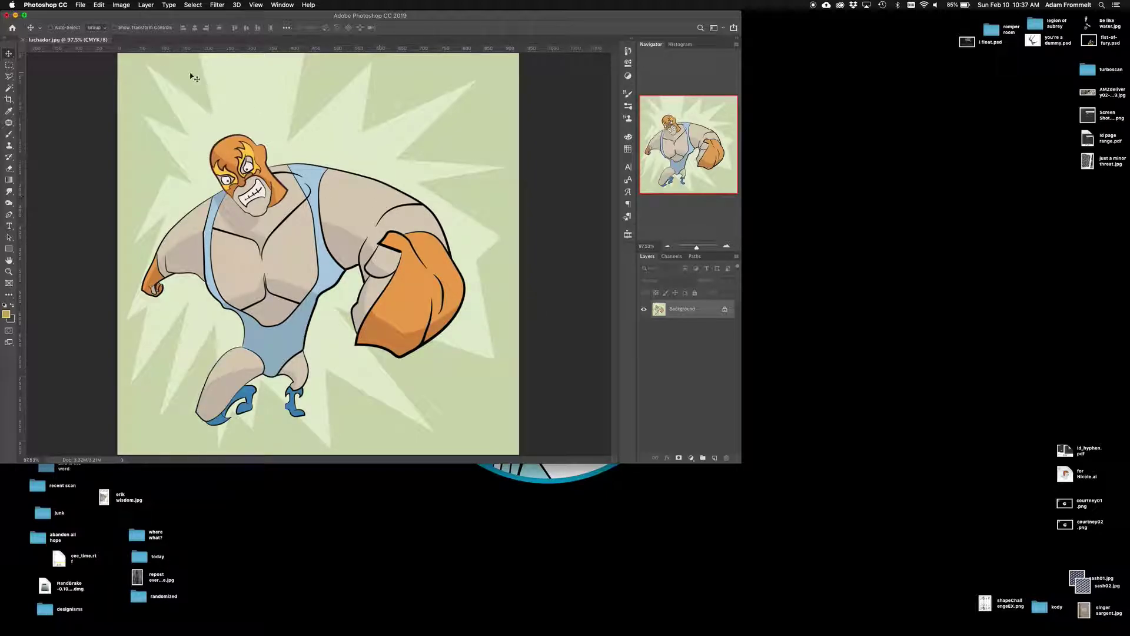
pyautogui.click(16, 14)
# - Switch to Illustrator with luchadorDEMO.ai, enlarge its window to fill the screen and view the artboard at 100%
pyautogui.moveTo(465, 631)
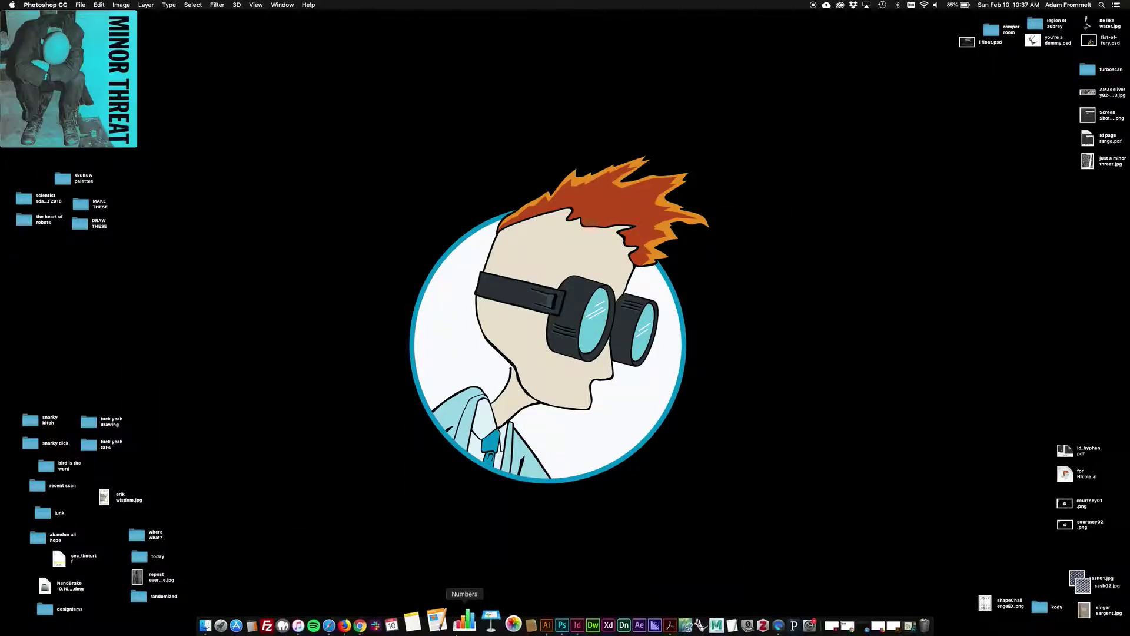
pyautogui.click(522, 631)
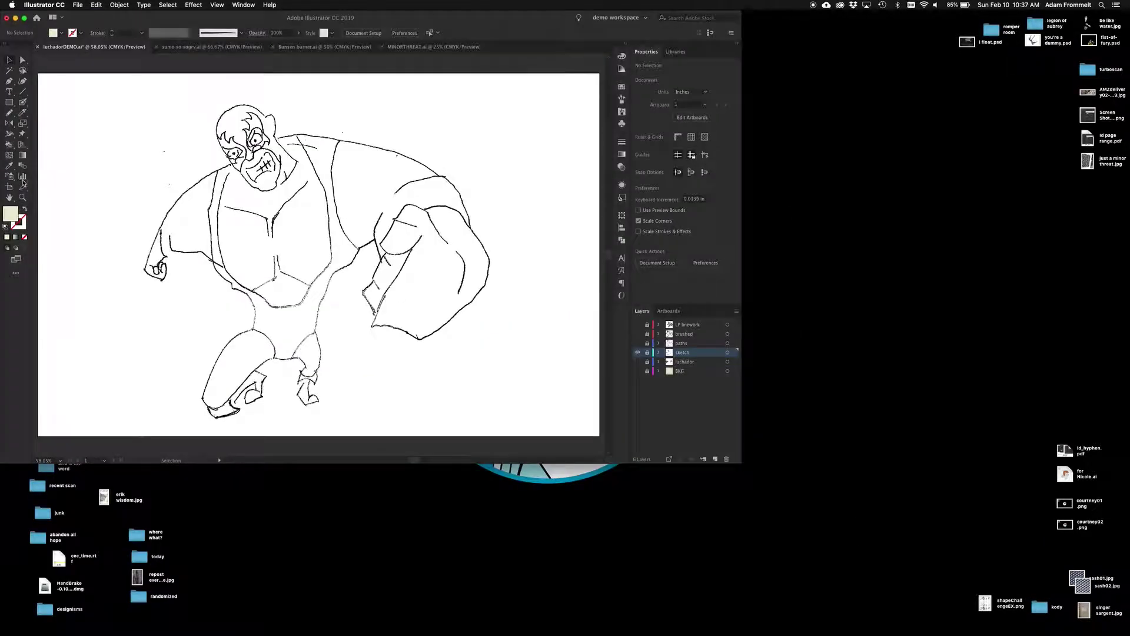
pyautogui.click(25, 18)
pyautogui.press('super+0')
pyautogui.press('super+1')
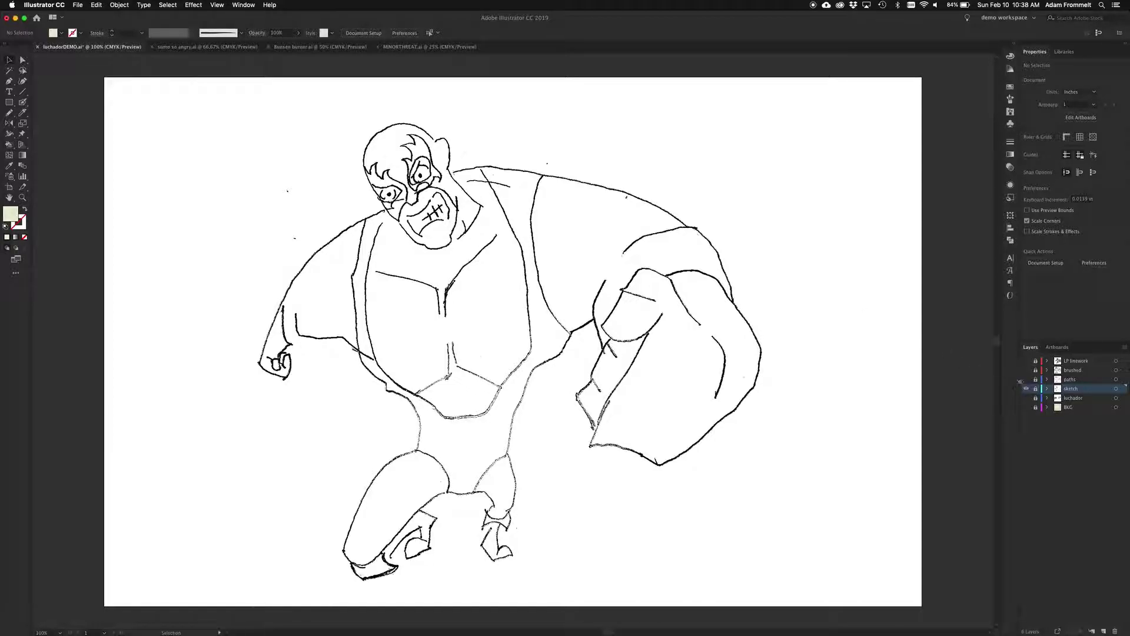
# - Show the paths layer, hide the sketch layer and examine the vector outlines of the torso and head up close
pyautogui.click(1026, 379)
pyautogui.click(1026, 390)
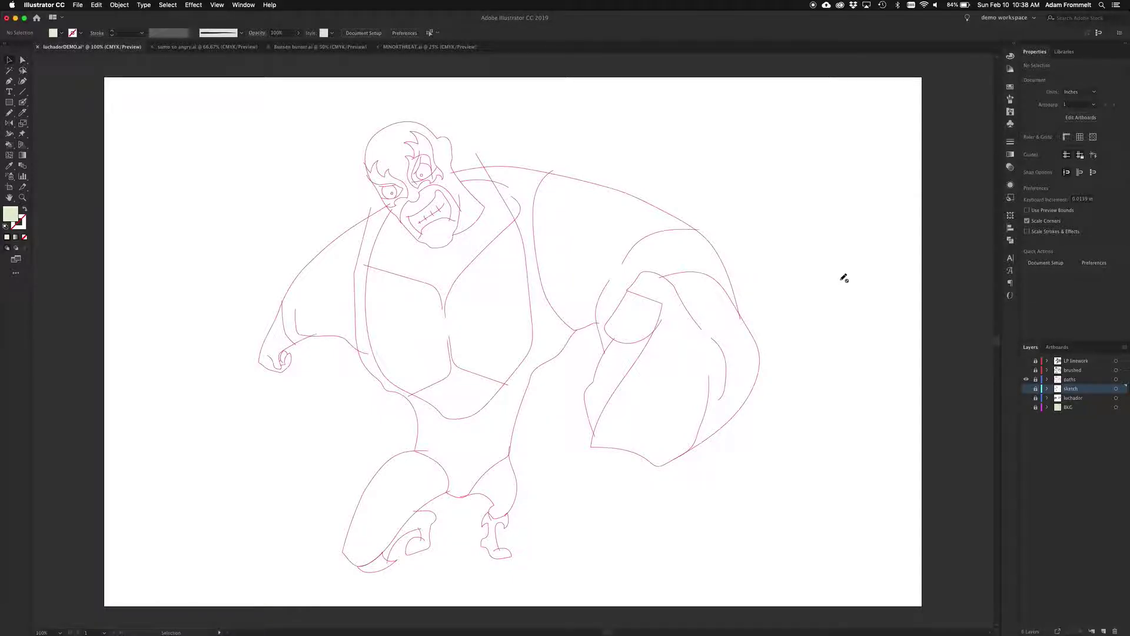
pyautogui.press('super+equal')
pyautogui.press('super+equal')
pyautogui.press('super+equal')
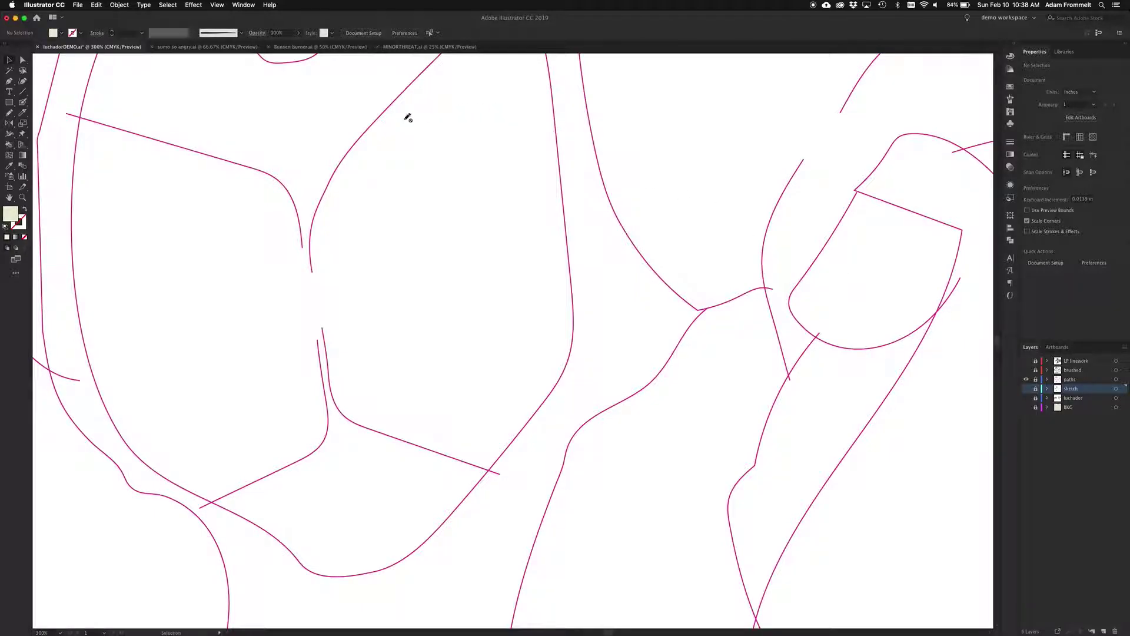
pyautogui.moveTo(387, 130); pyautogui.dragTo(624, 513)
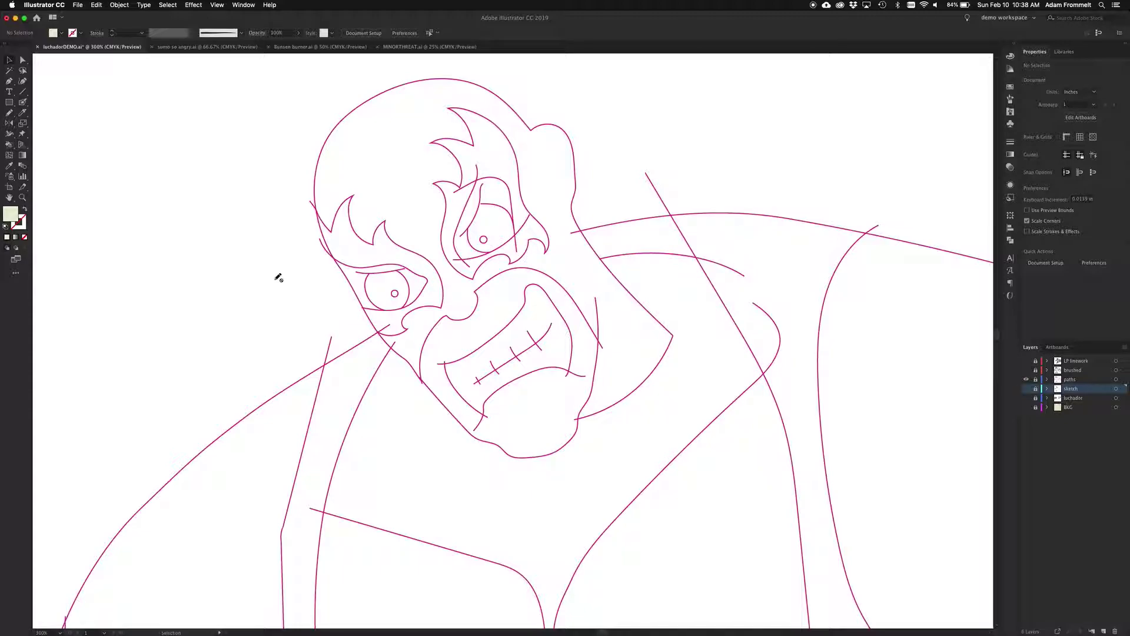
pyautogui.press('super+0')
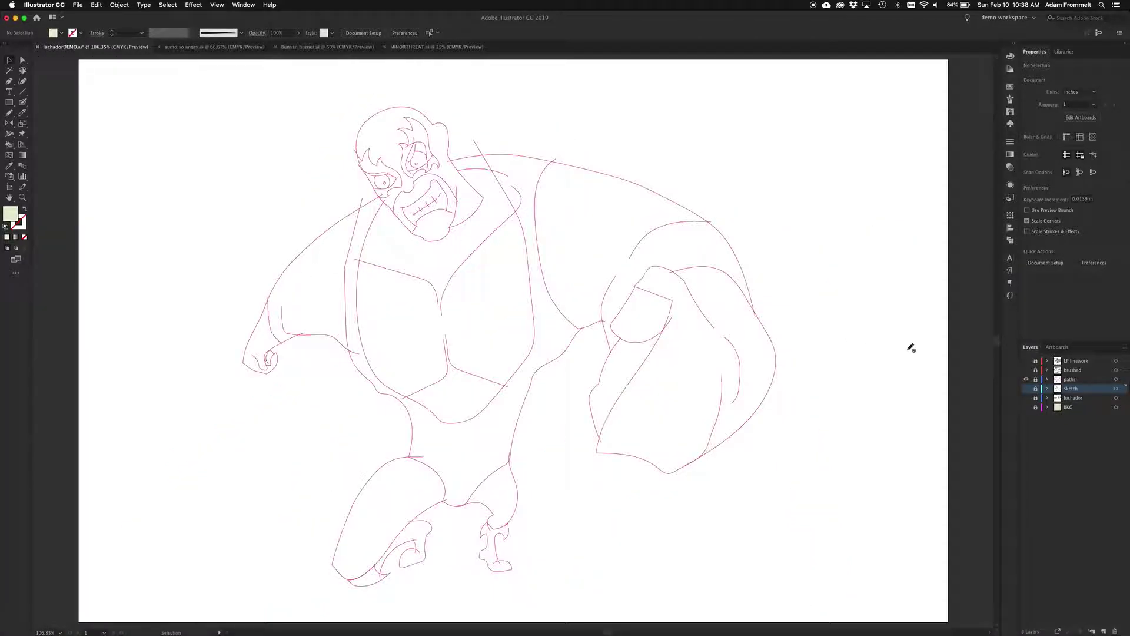
# - Hide the paths layer and show the brushed layer in preview mode
pyautogui.click(1026, 380)
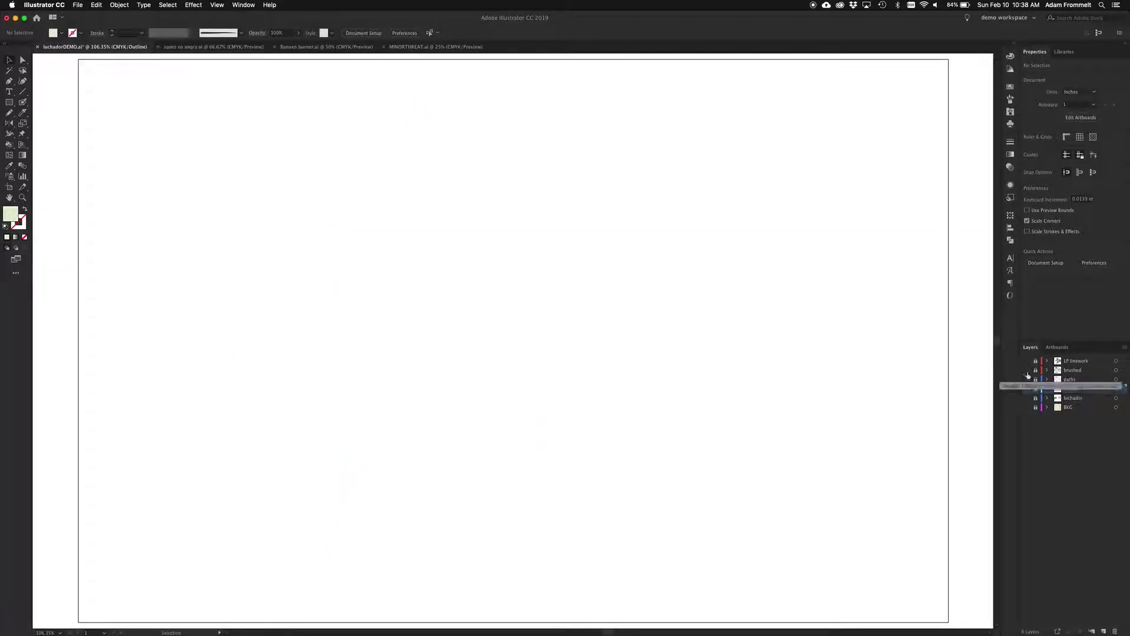
pyautogui.click(1026, 371)
pyautogui.press('super+y')
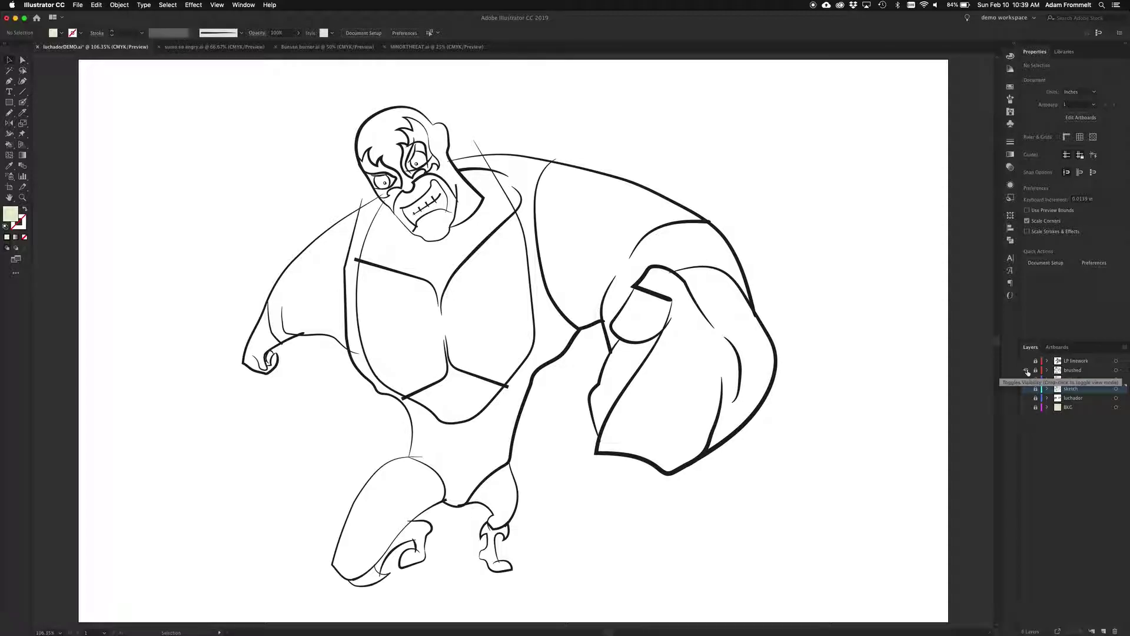
# - Duplicate the brushed layer and unlock the copy
pyautogui.click(1073, 371)
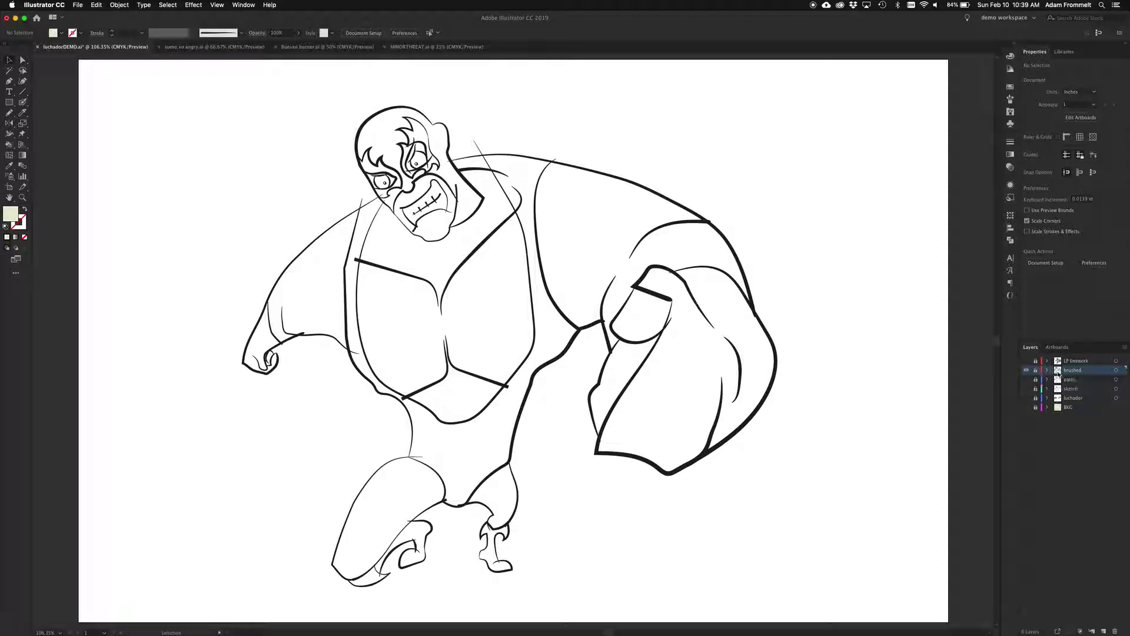
pyautogui.moveTo(1090, 372); pyautogui.dragTo(1105, 632)
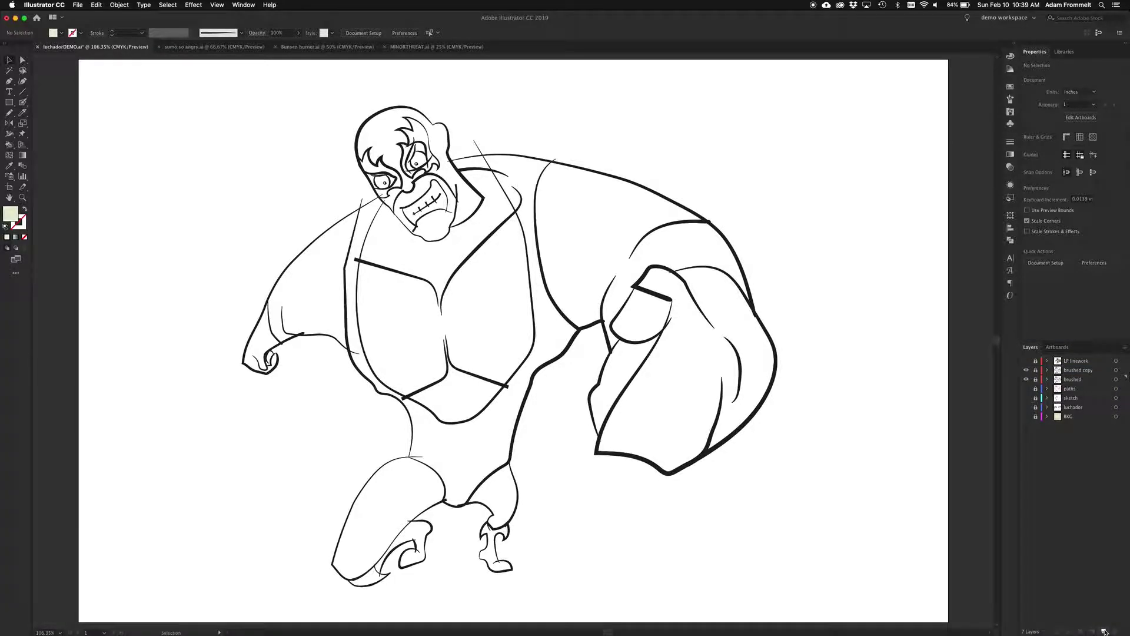
pyautogui.click(1035, 369)
# - Rename the copied layer as brushed LP and select all of the luchador linework on it
pyautogui.click(1079, 372)
pyautogui.doubleClick(1079, 374)
pyautogui.click(1087, 370)
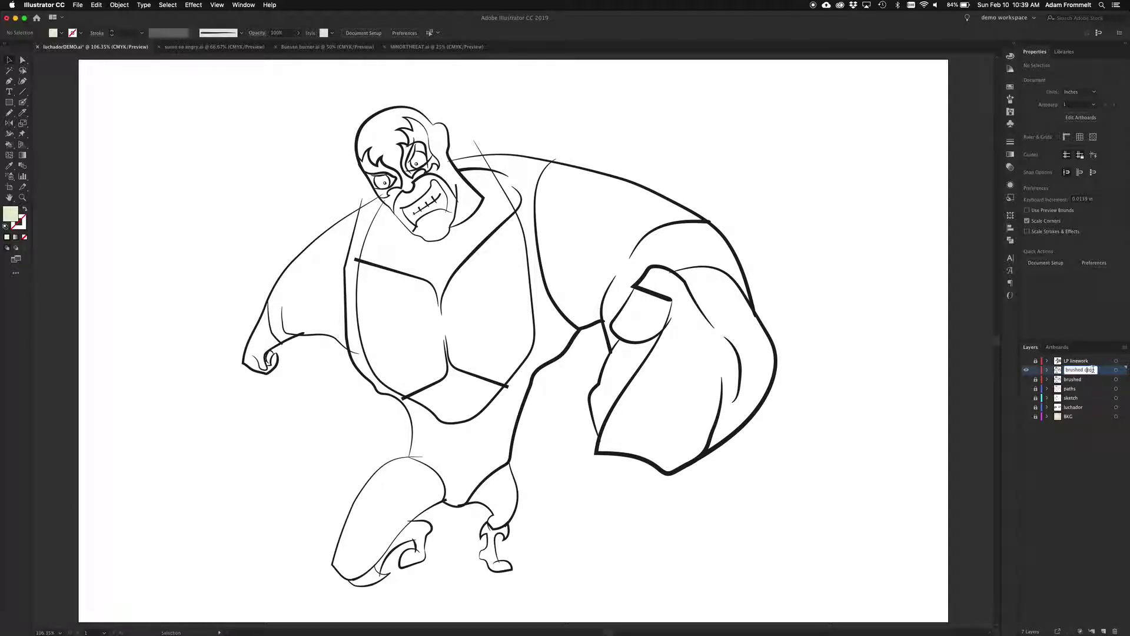
pyautogui.press('BackSpace')
pyautogui.press('BackSpace')
pyautogui.press('BackSpace')
pyautogui.write('LP')
pyautogui.press('Return')
pyautogui.moveTo(179, 86); pyautogui.dragTo(783, 592)
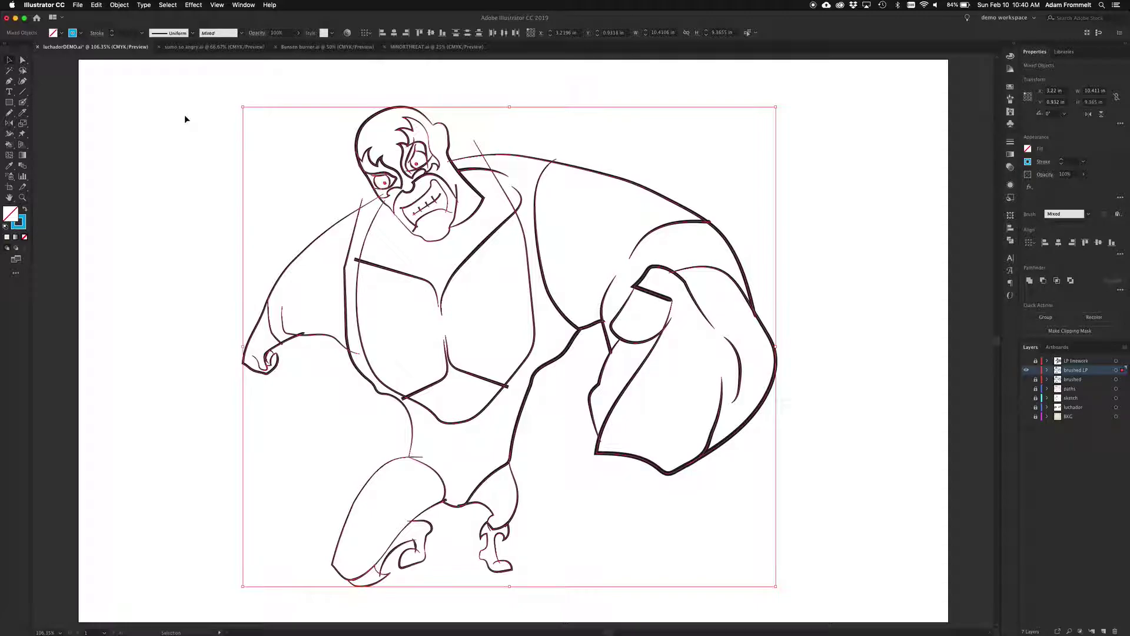
pyautogui.click(119, 6)
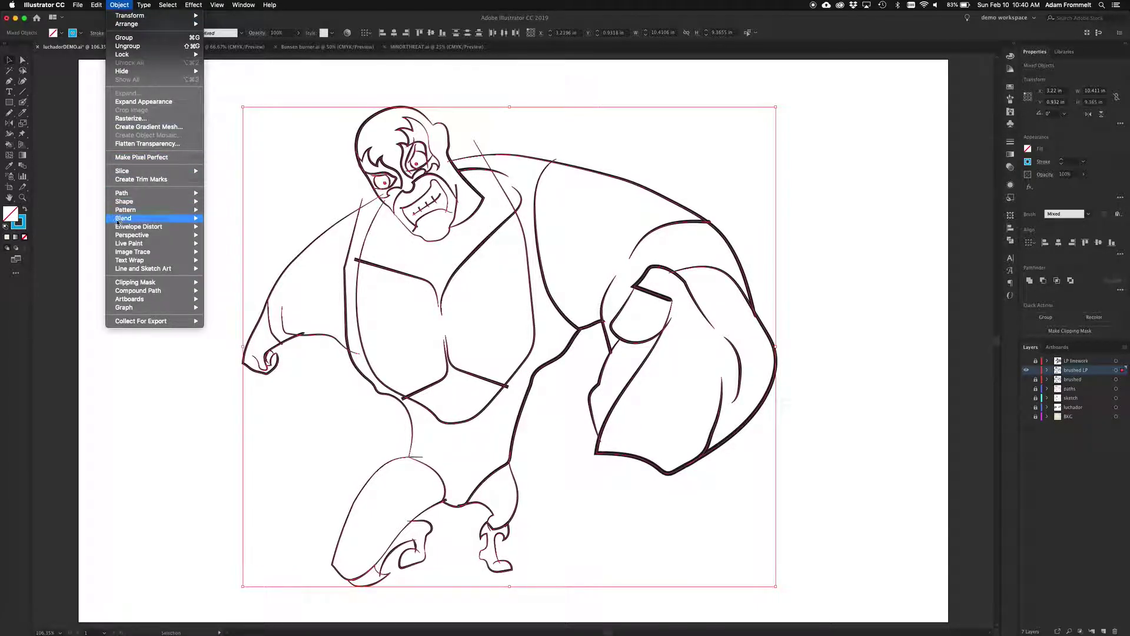
pyautogui.moveTo(154, 247)
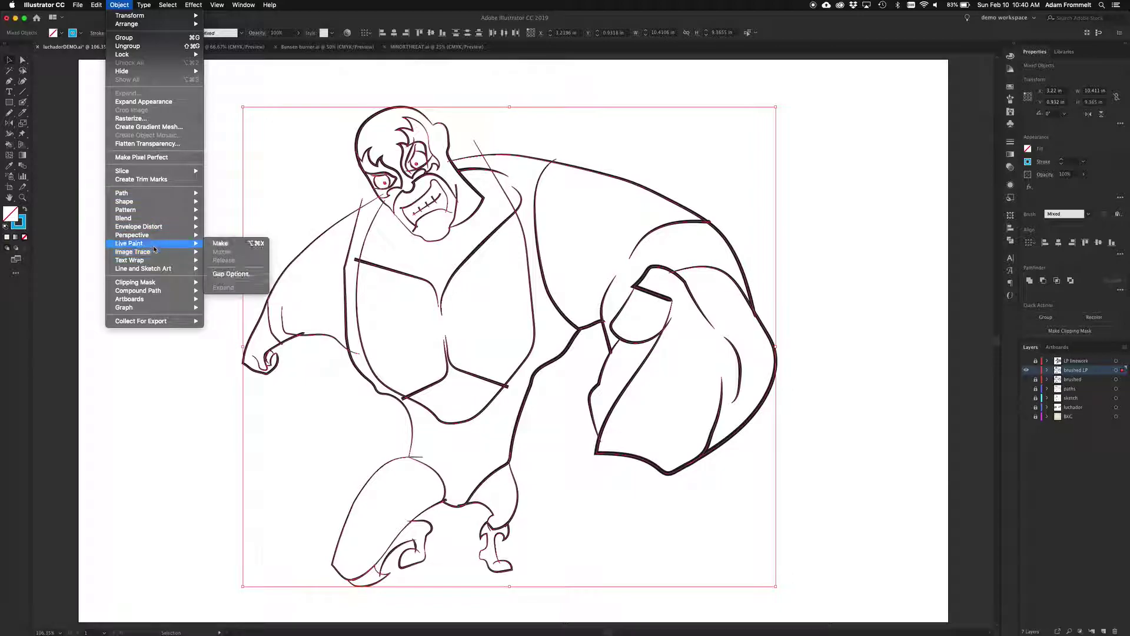
pyautogui.click(221, 245)
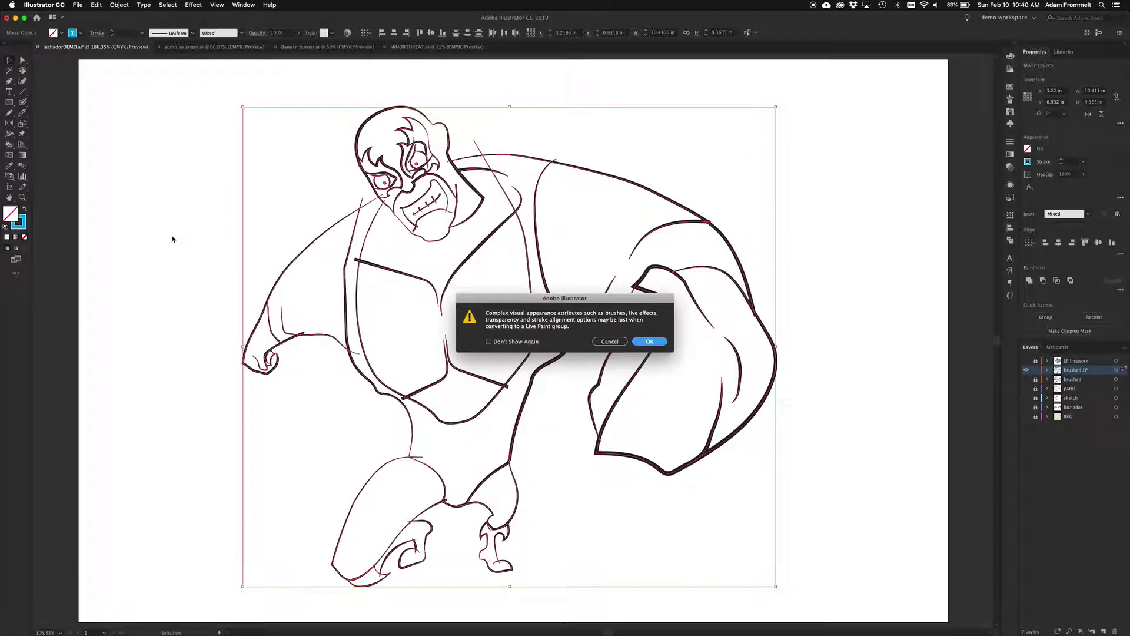
pyautogui.click(611, 342)
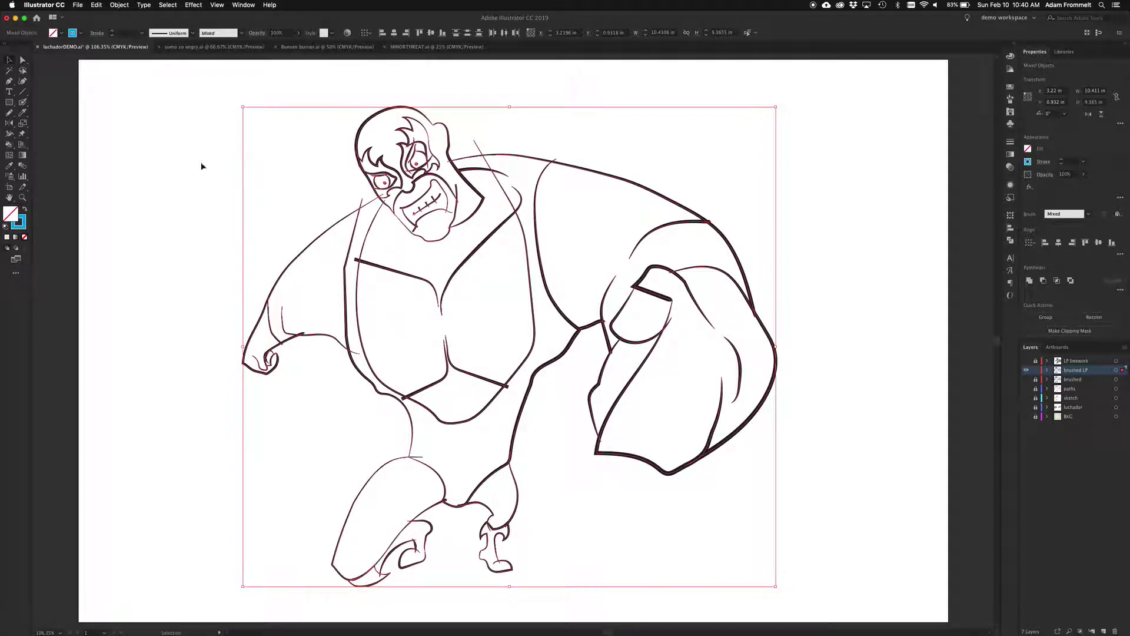
# - Convert the selected brushed strokes into filled shapes with Outline Stroke
pyautogui.click(119, 5)
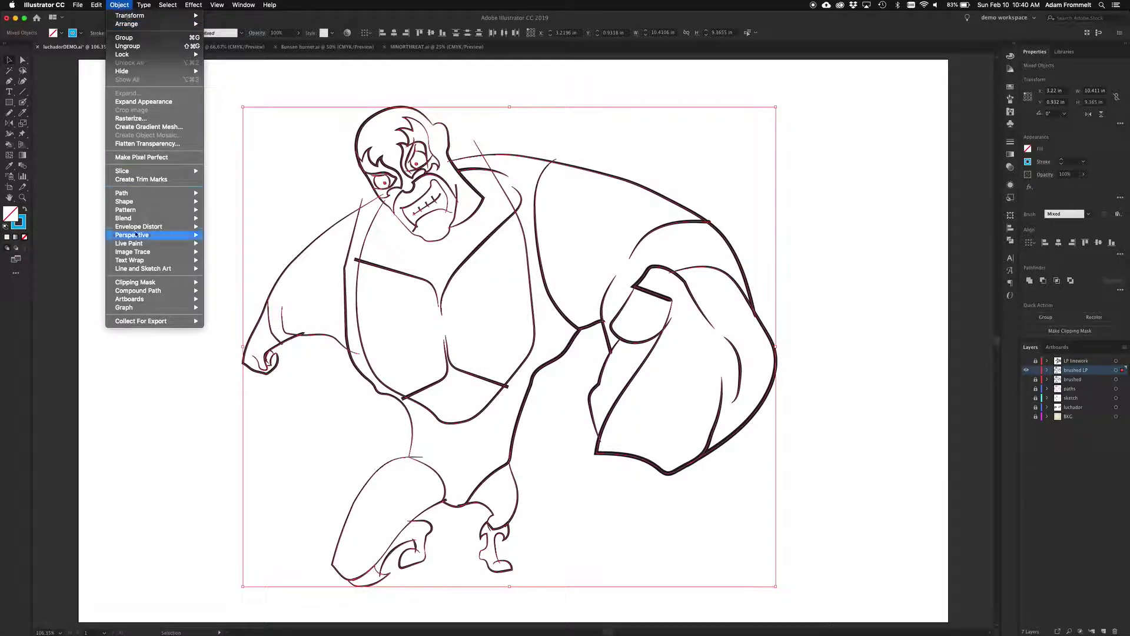
pyautogui.moveTo(141, 197)
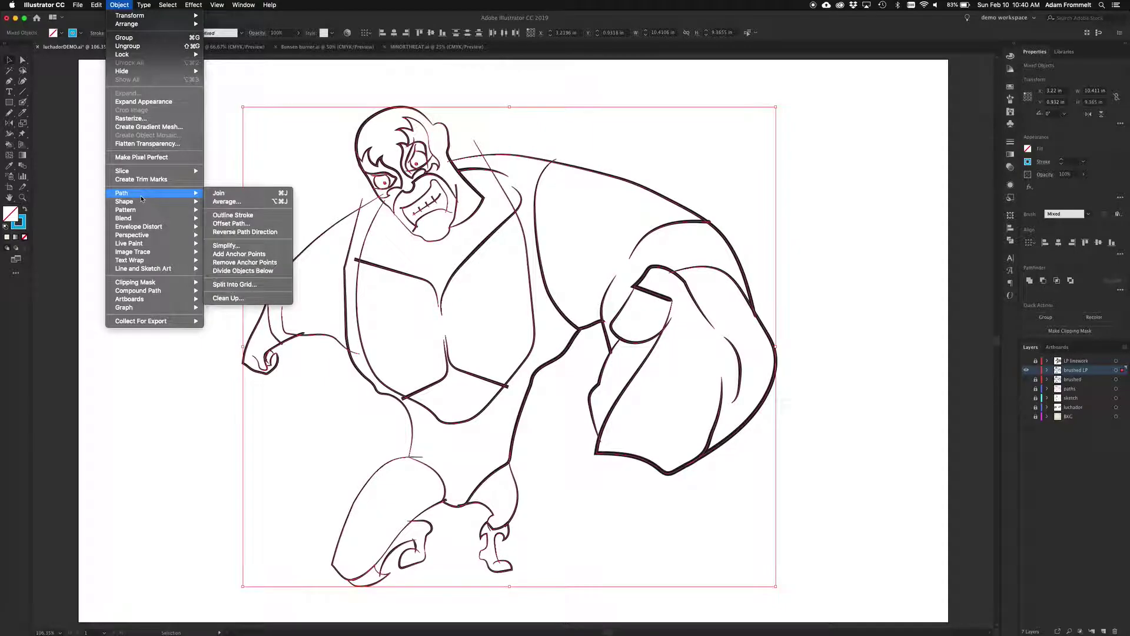
pyautogui.click(240, 218)
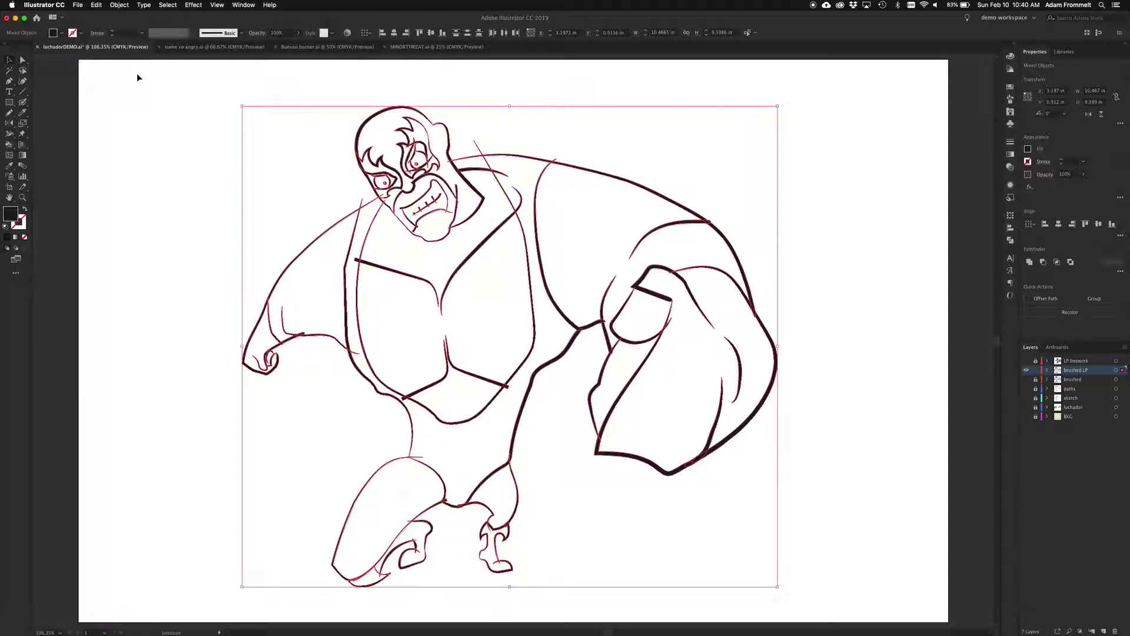
# - Make a Live Paint group from the outlined linework and expand it
pyautogui.click(119, 5)
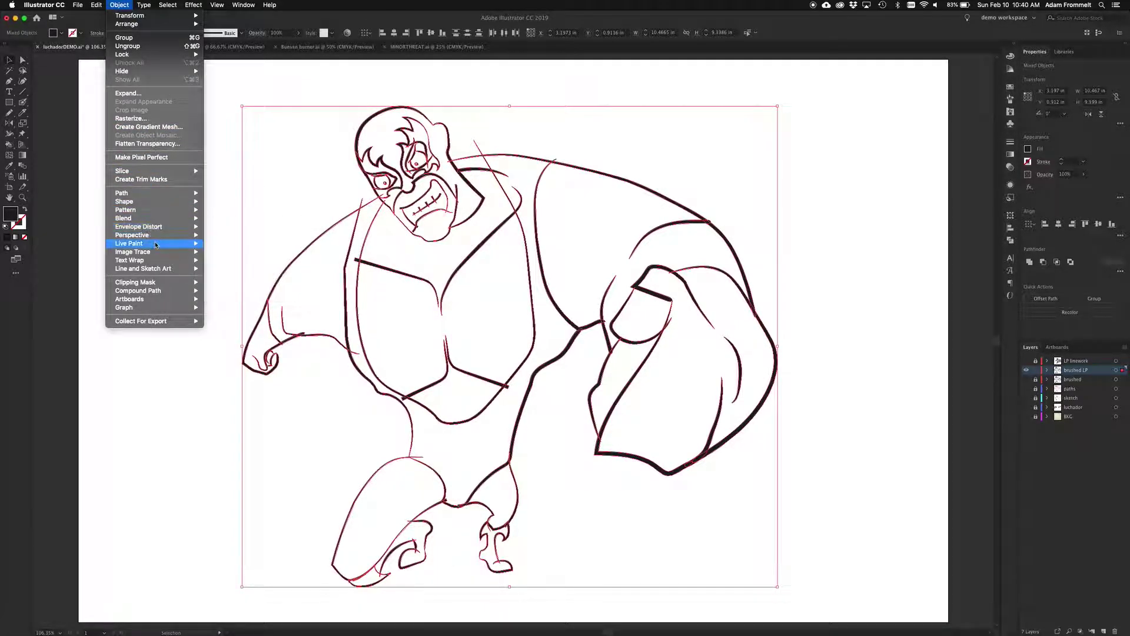
pyautogui.moveTo(156, 244)
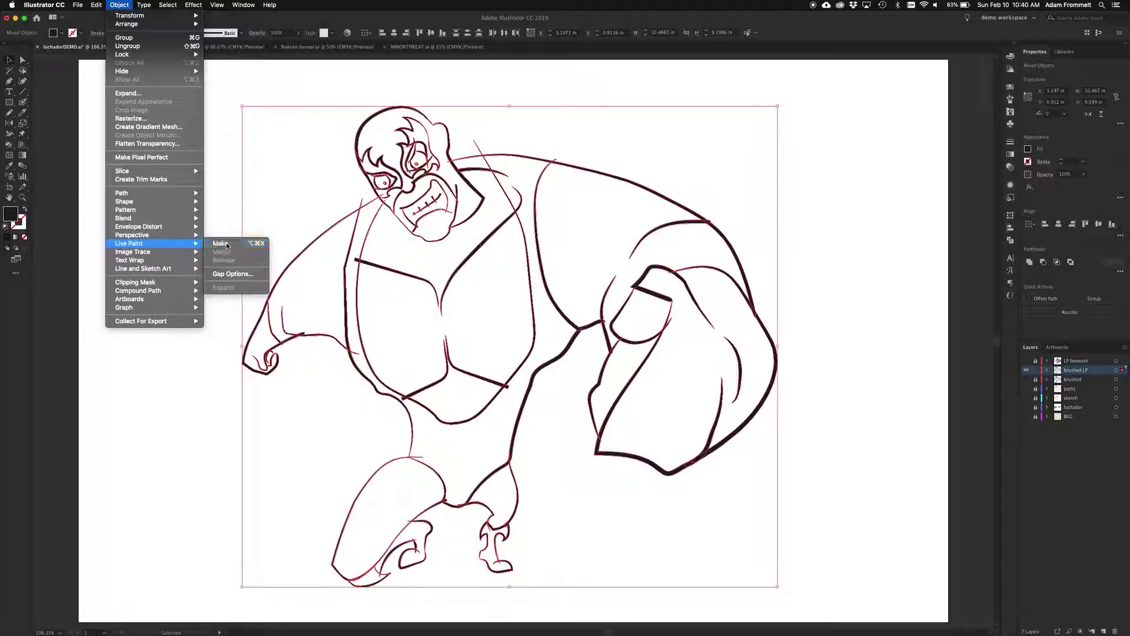
pyautogui.click(227, 244)
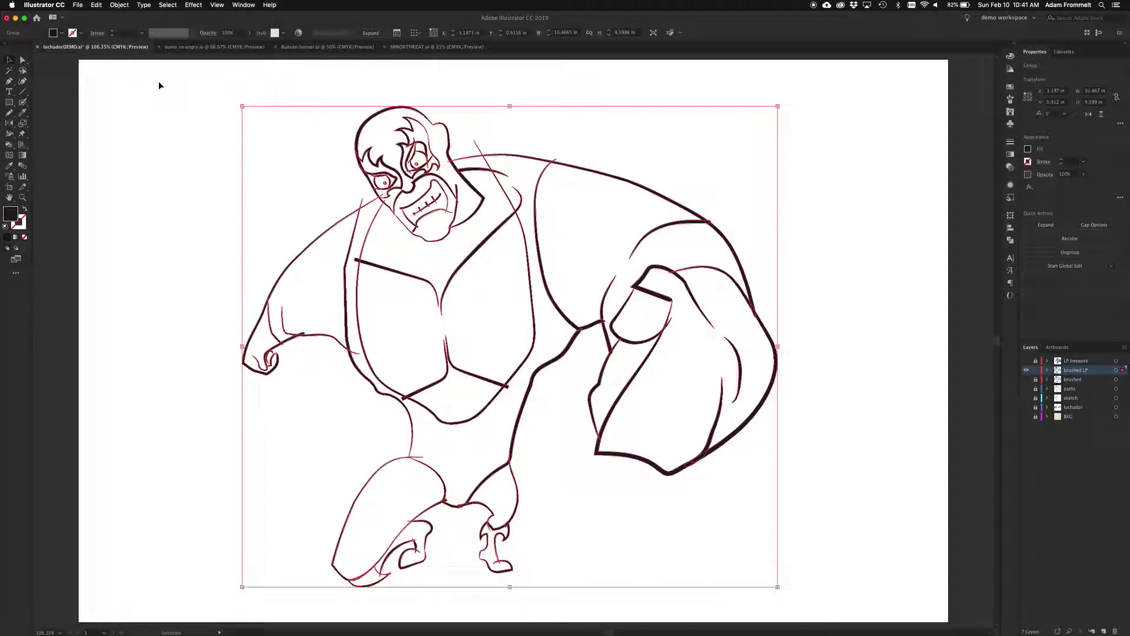
pyautogui.click(117, 5)
pyautogui.moveTo(177, 243)
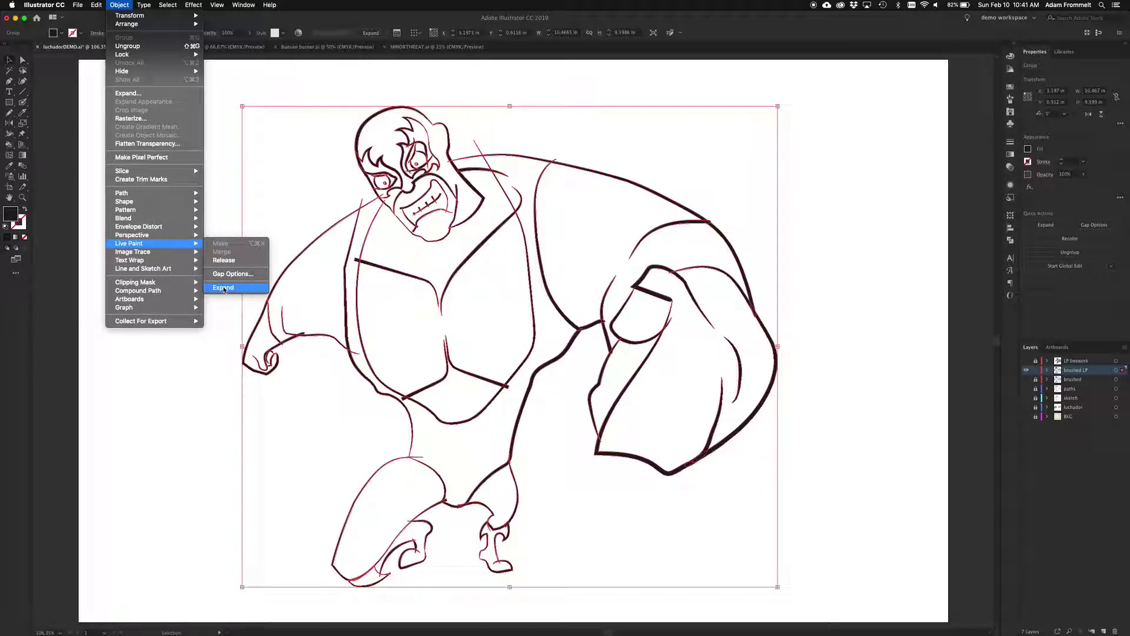
pyautogui.click(223, 288)
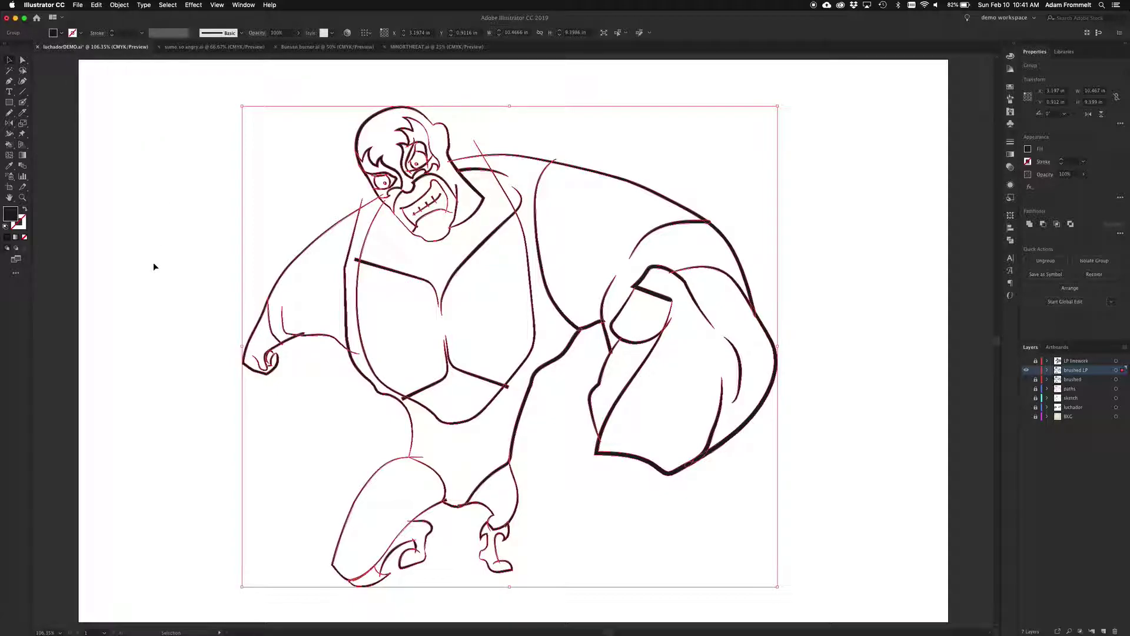
# - Ungroup the expanded linework and deselect it
pyautogui.press('super+z')
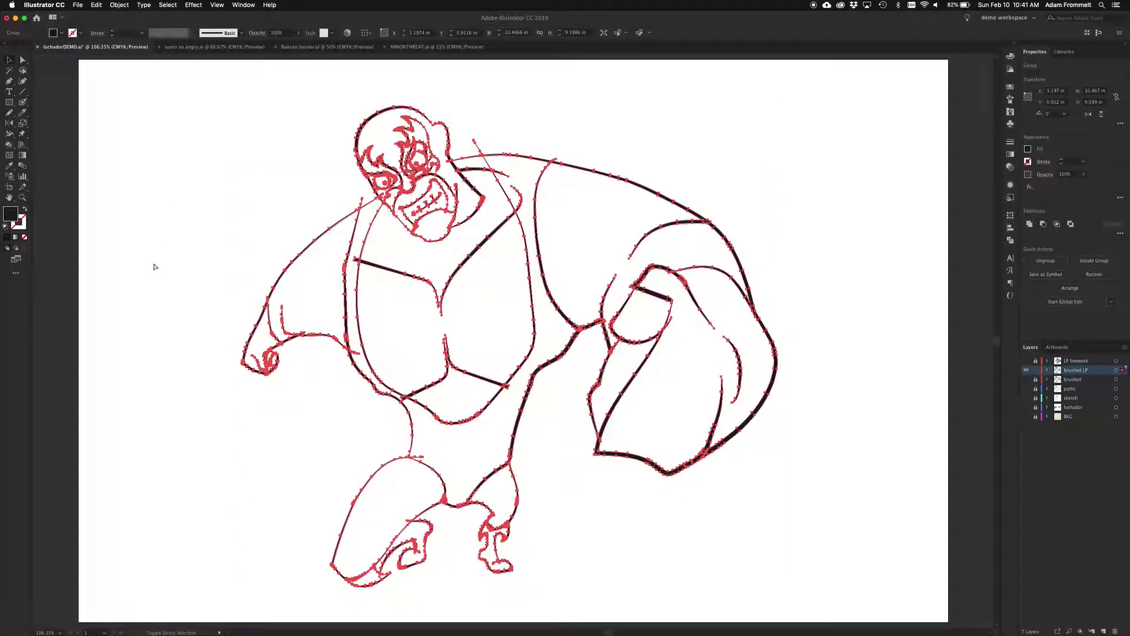
pyautogui.press('super+shift+z')
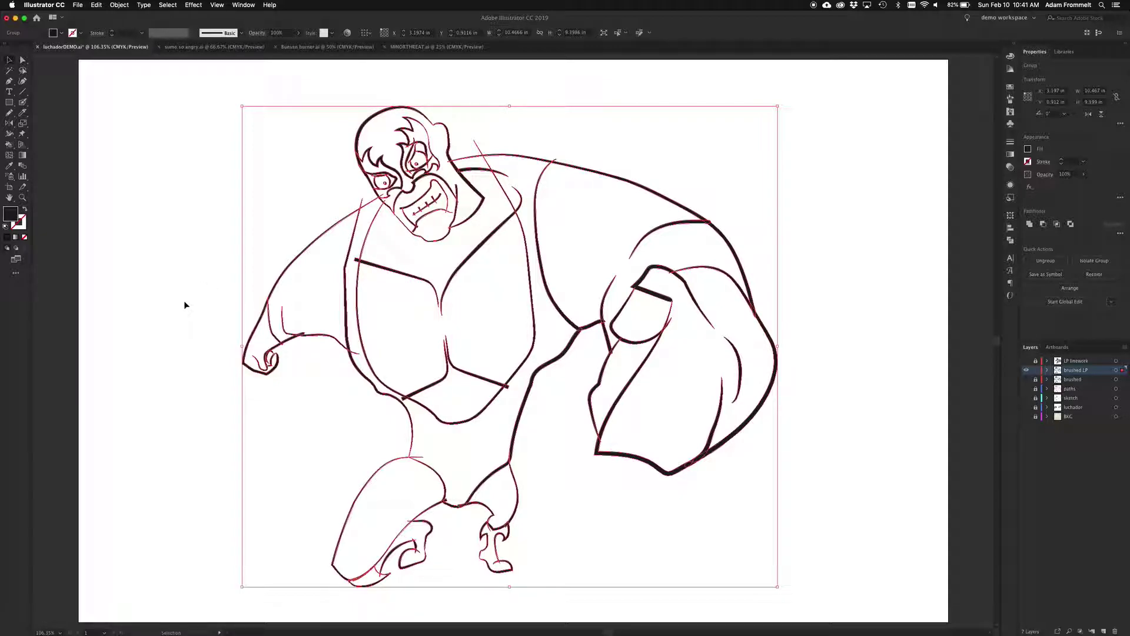
pyautogui.press('super+shift+g')
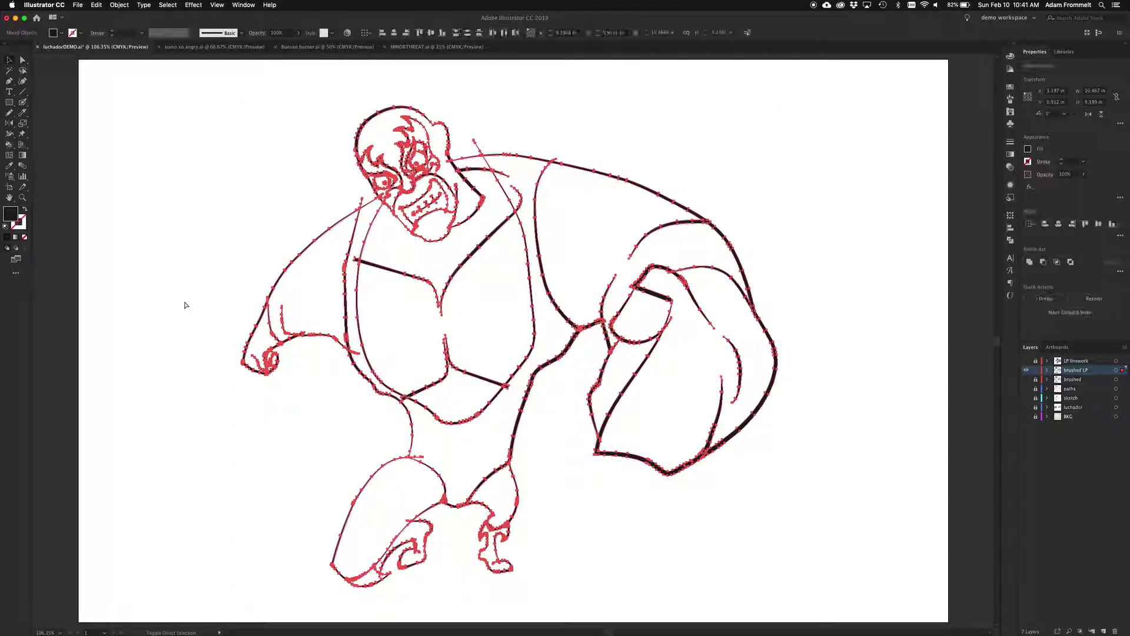
pyautogui.click(231, 267)
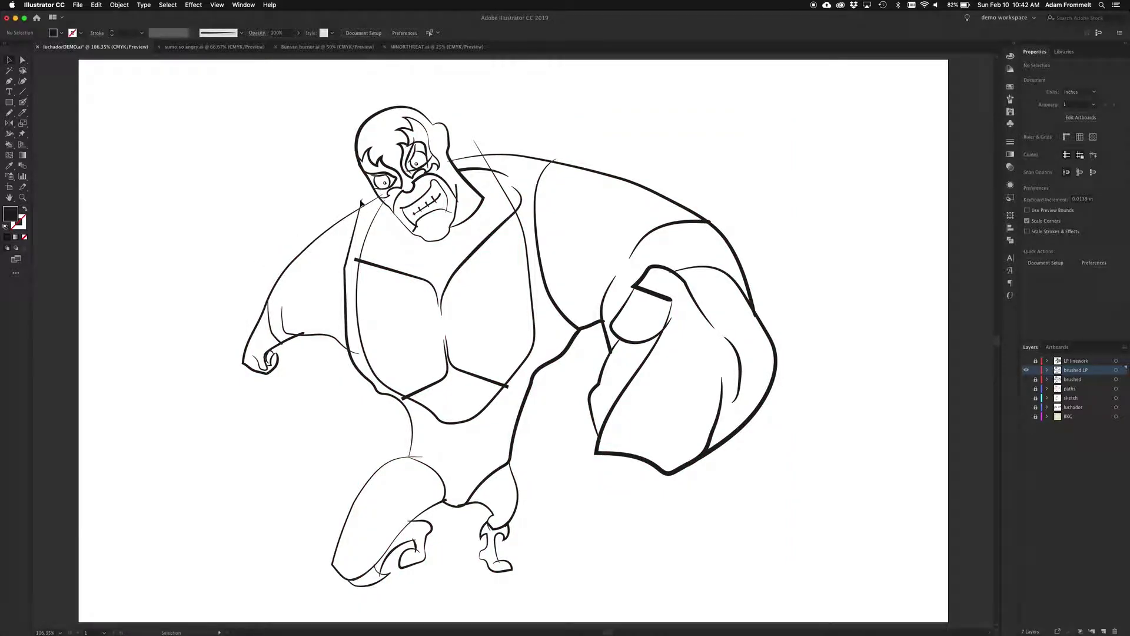
# - Delete the overhanging line ends at the tops of both singlet straps, beside the neck and at the shoulder
pyautogui.click(361, 202)
pyautogui.moveTo(361, 202); pyautogui.dragTo(479, 150)
pyautogui.press('Delete')
pyautogui.click(448, 161)
pyautogui.press('Delete')
pyautogui.click(554, 160)
pyautogui.press('Delete')
# - Delete the overhanging line ends beside the large fist's thumb, at its outer wrist edge and where the underarm line meets it
pyautogui.press('super+=')
pyautogui.press('super+=')
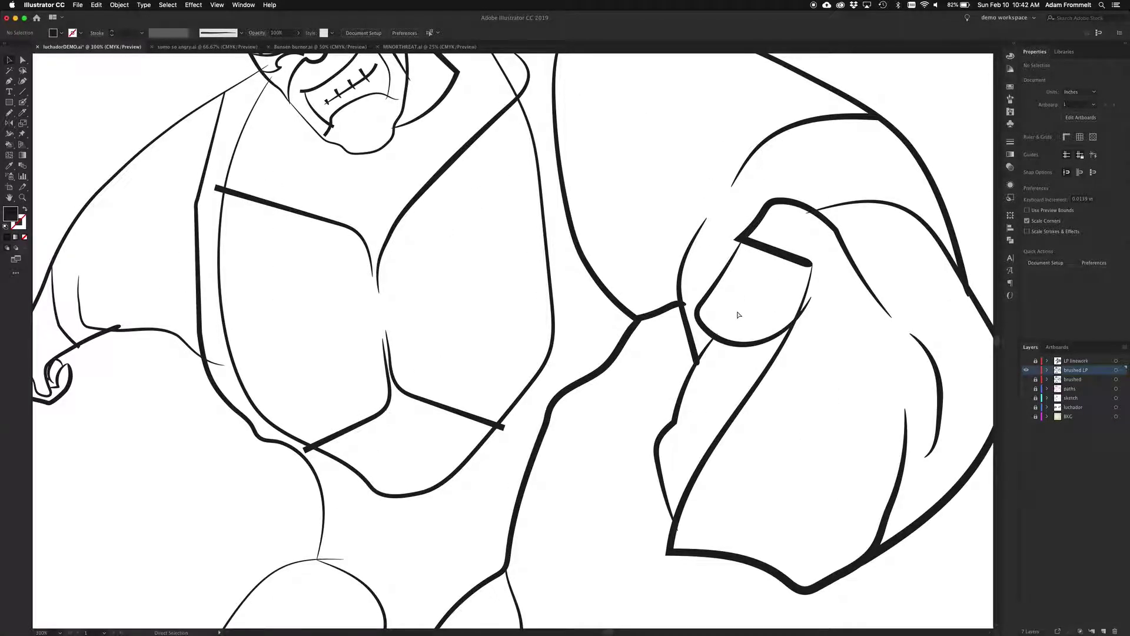
pyautogui.hscroll(8, 739, 315)
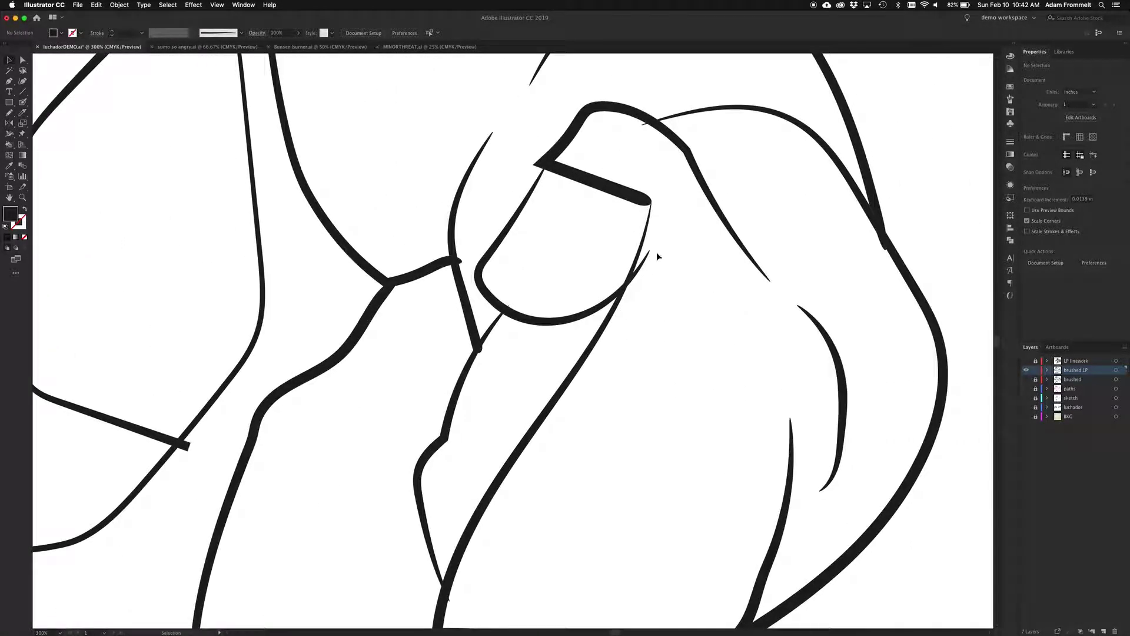
pyautogui.moveTo(658, 249); pyautogui.dragTo(646, 260)
pyautogui.press('Delete')
pyautogui.moveTo(883, 252); pyautogui.dragTo(885, 253)
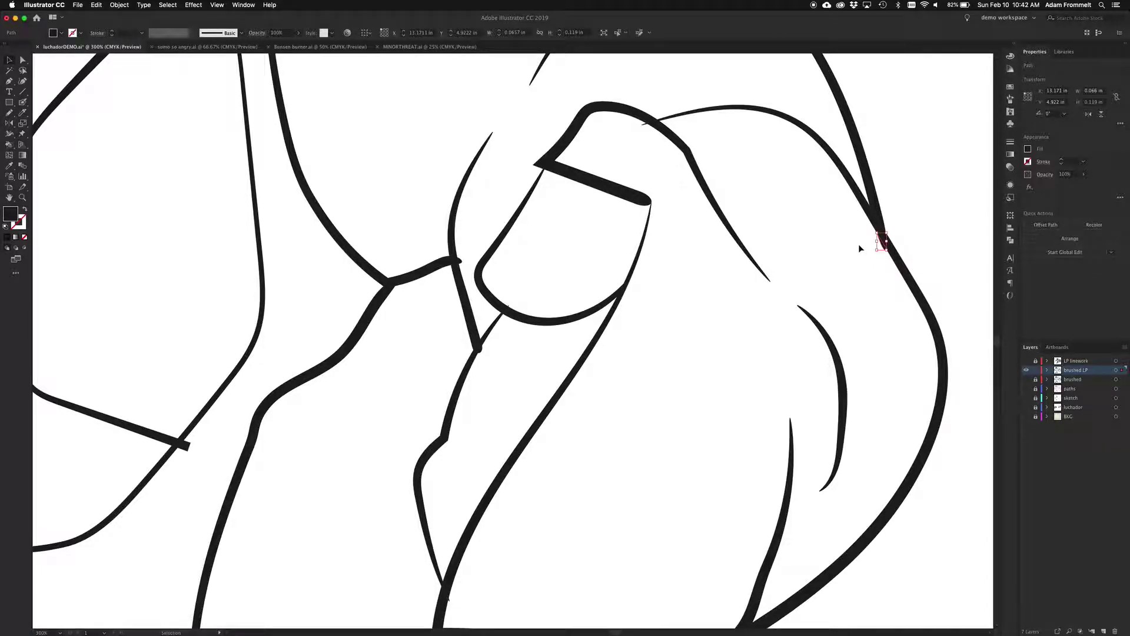
pyautogui.press('Delete')
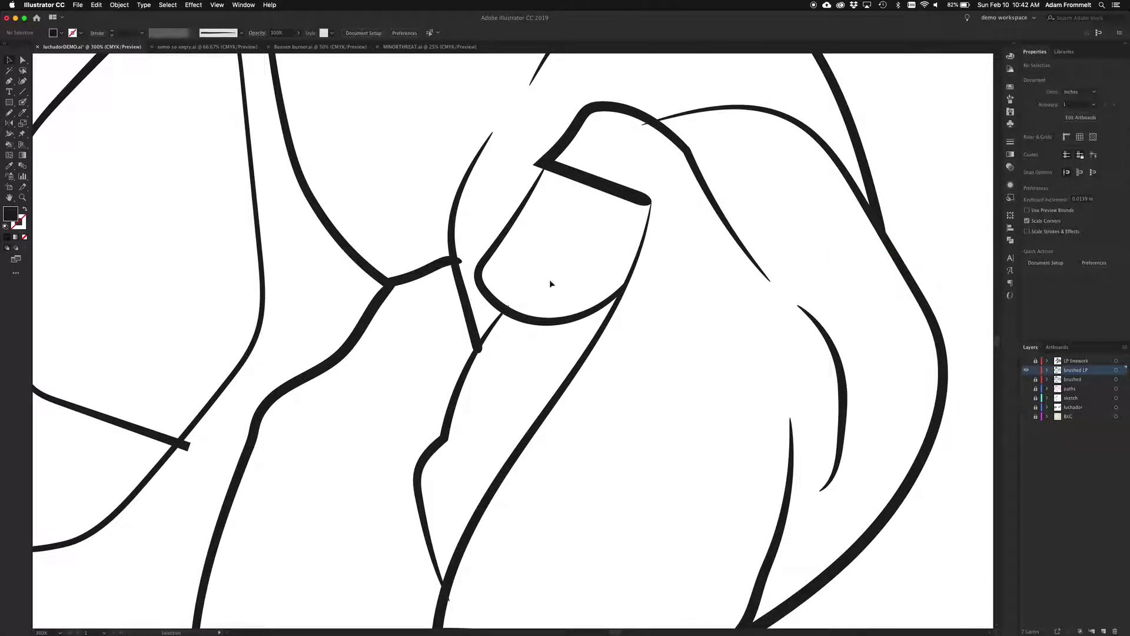
pyautogui.click(460, 261)
pyautogui.press('Delete')
pyautogui.scroll(-2, 368, 369)
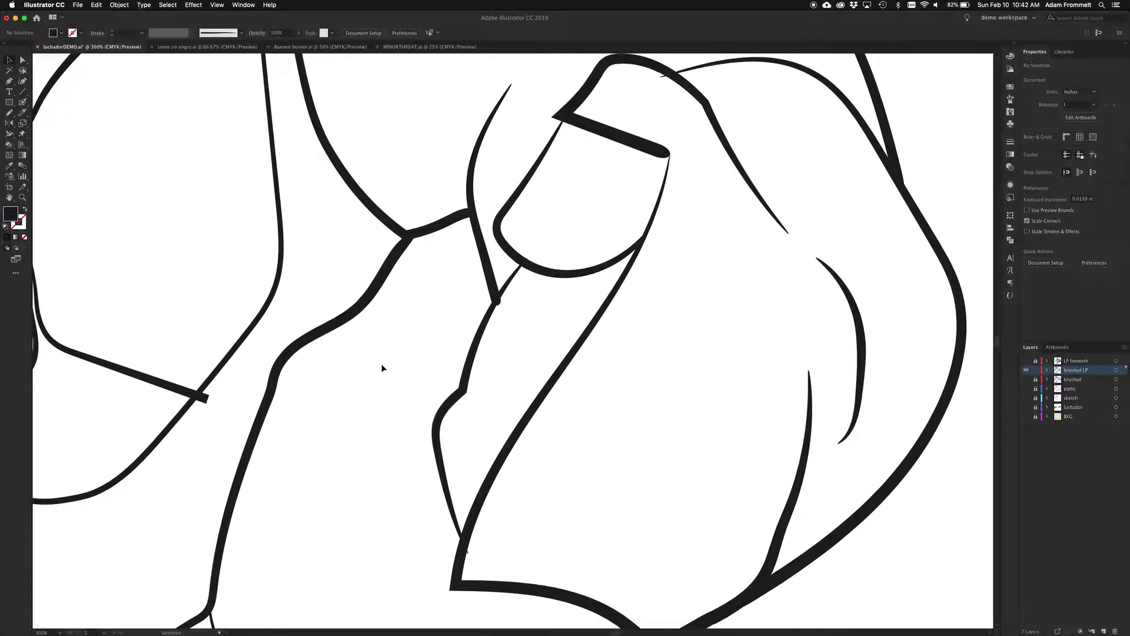
# - Delete the overhanging line ends below the large fist's thumb, at the singlet's lower edge by the abdomen line, and near the wrist corner
pyautogui.click(499, 302)
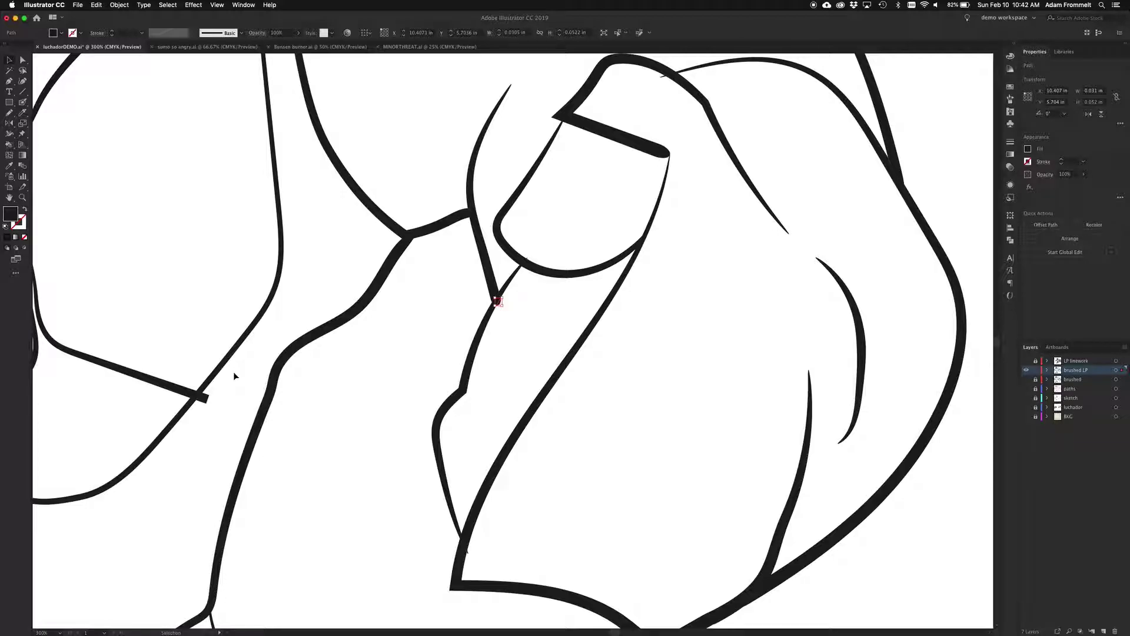
pyautogui.press('Delete')
pyautogui.click(203, 401)
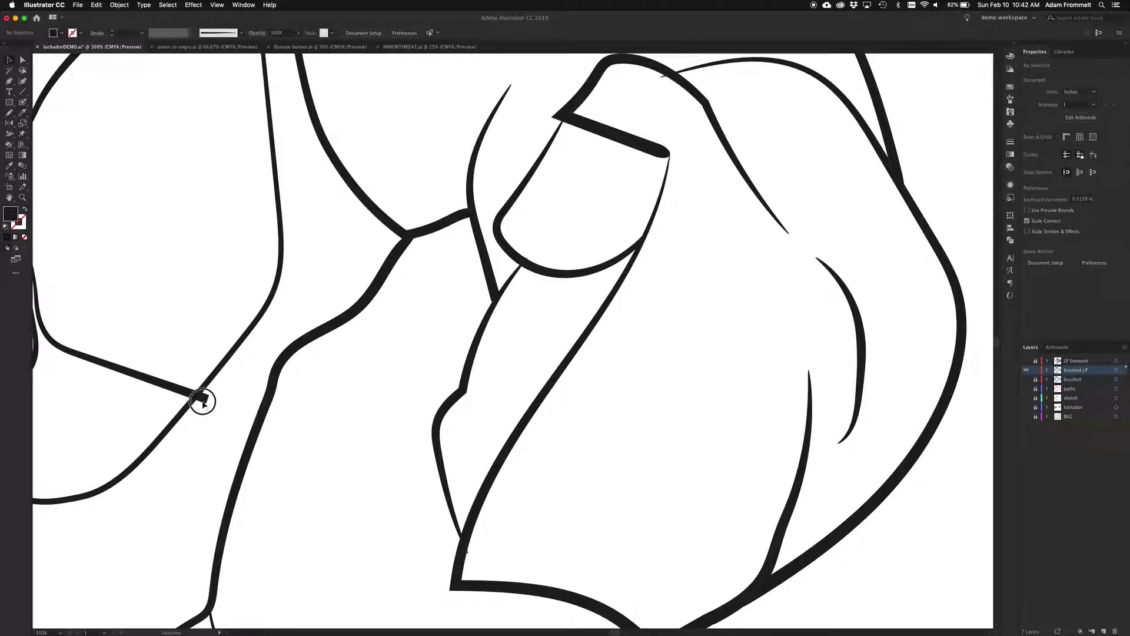
pyautogui.press('Delete')
pyautogui.click(467, 552)
pyautogui.press('Delete')
# - Delete the overhanging line ends at the bent leg's inner thigh, at the crotch and on top of the thigh
pyautogui.hscroll(-3, 396, 518)
pyautogui.scroll(-2, 395, 517)
pyautogui.scroll(-4, 394, 517)
pyautogui.hscroll(-4, 394, 517)
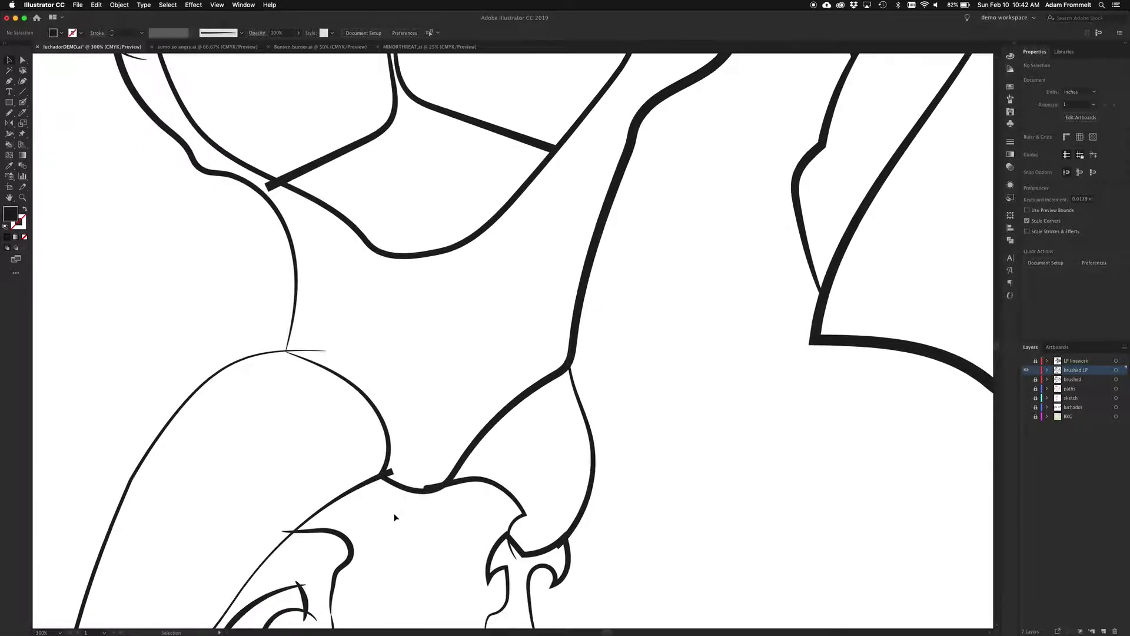
pyautogui.click(416, 392)
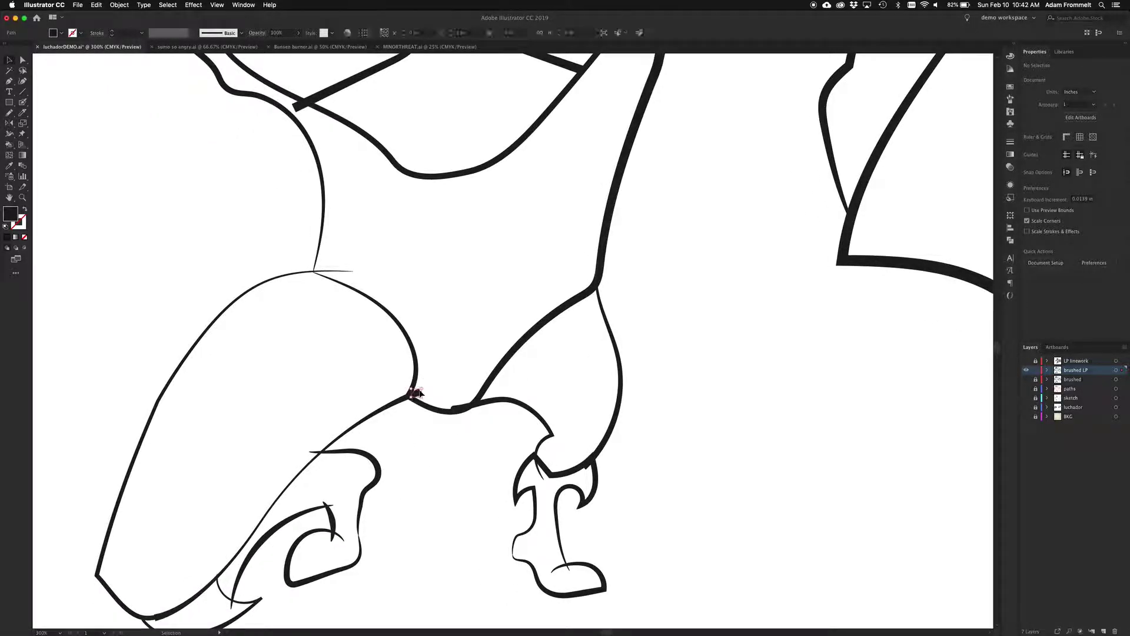
pyautogui.press('Delete')
pyautogui.click(457, 409)
pyautogui.press('Delete')
pyautogui.moveTo(359, 267); pyautogui.dragTo(326, 273)
pyautogui.press('Delete')
# - Delete the overhanging line ends on both boots, including where the bent leg's boot meets the thigh
pyautogui.moveTo(272, 452); pyautogui.dragTo(317, 455)
pyautogui.click(298, 456)
pyautogui.click(313, 453)
pyautogui.press('Delete')
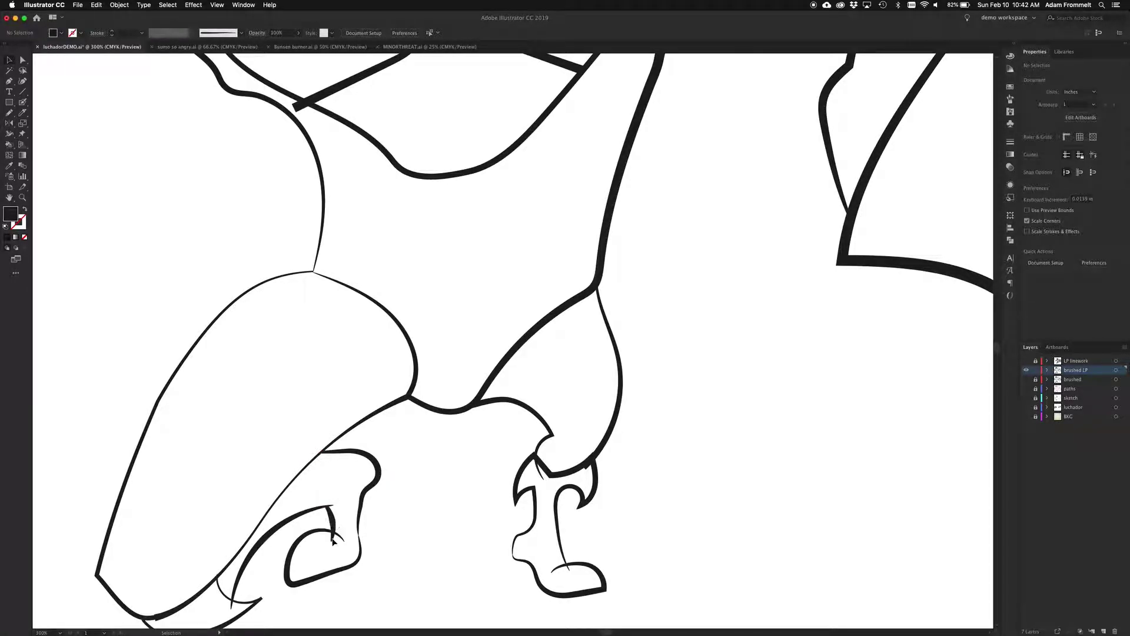
pyautogui.click(569, 570)
pyautogui.press('Delete')
pyautogui.click(539, 472)
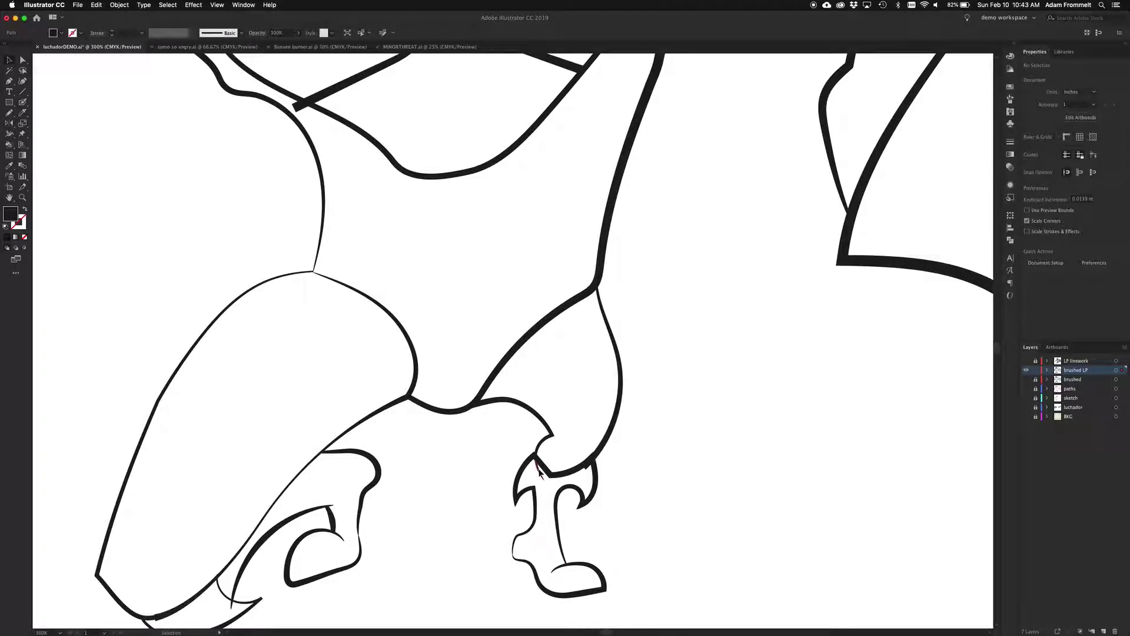
pyautogui.press('Delete')
pyautogui.scroll(-2, 398, 461)
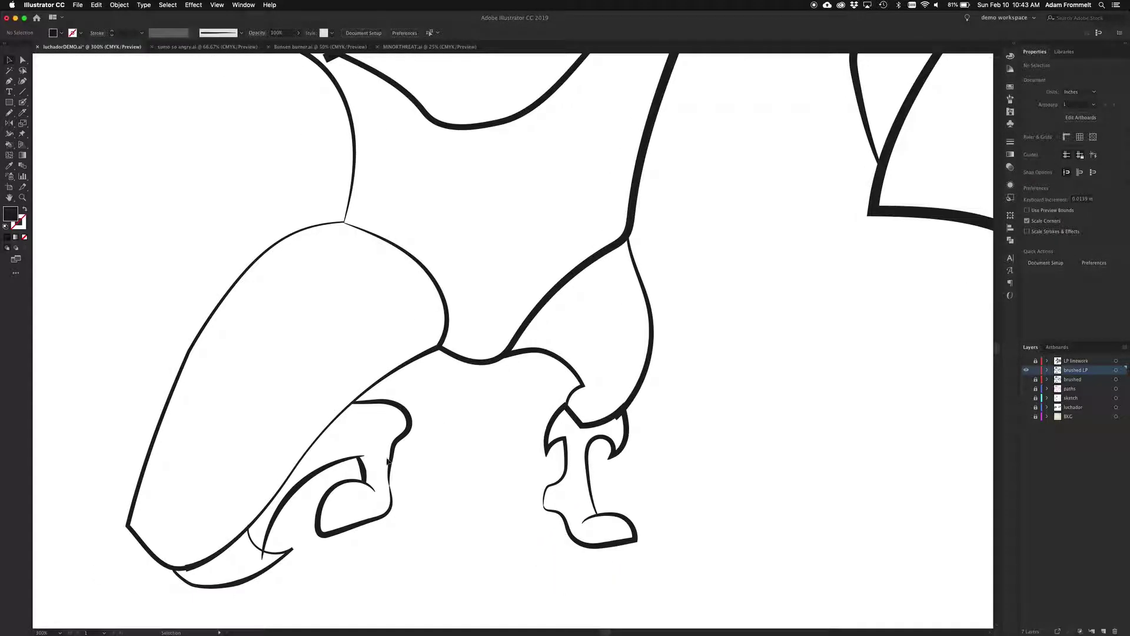
pyautogui.click(263, 556)
pyautogui.press('Delete')
# - Delete the overhanging ends of the abdomen line at the singlet edge and of the small arm's underside line at the torso
pyautogui.scroll(10, 263, 384)
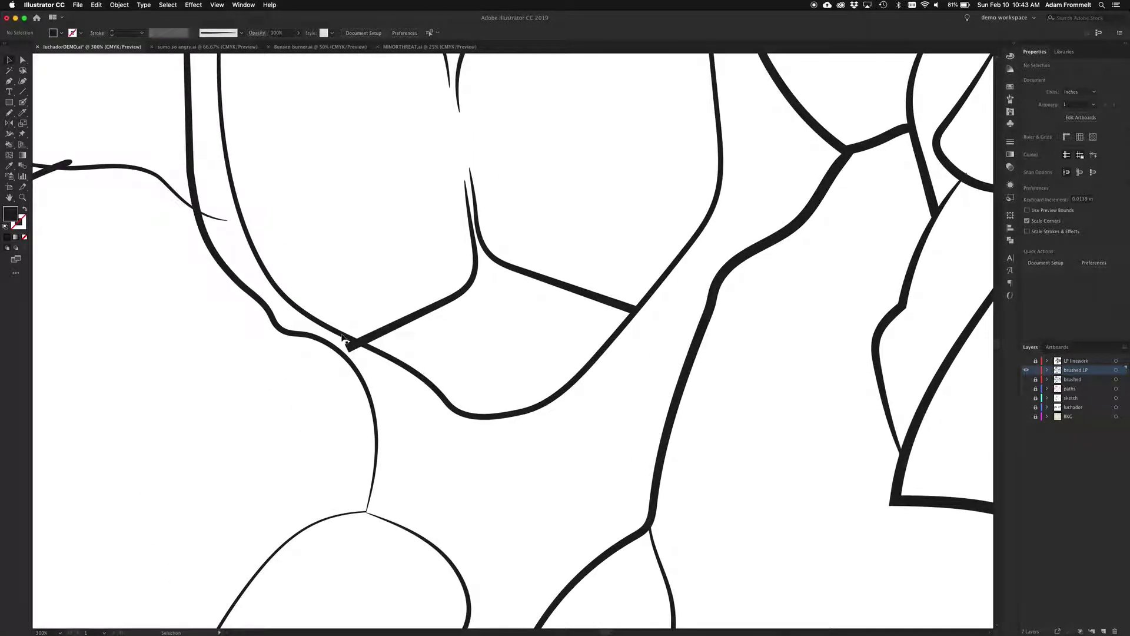
pyautogui.click(344, 340)
pyautogui.press('Delete')
pyautogui.moveTo(214, 206); pyautogui.dragTo(213, 225)
pyautogui.press('Delete')
# - Delete the overhanging line ends on the small arm's forearm and where the chest line crosses the singlet strap
pyautogui.hscroll(-5, 119, 173)
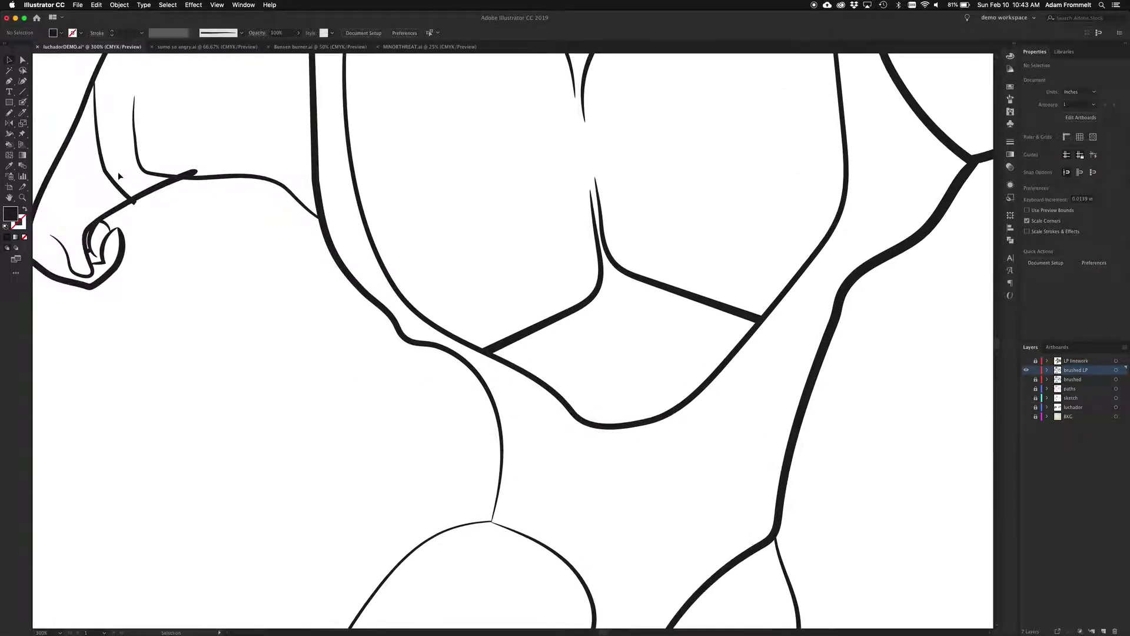
pyautogui.click(186, 171)
pyautogui.press('Delete')
pyautogui.click(134, 204)
pyautogui.press('Delete')
pyautogui.scroll(1, 124, 222)
pyautogui.scroll(10, 124, 221)
pyautogui.hscroll(10, 124, 221)
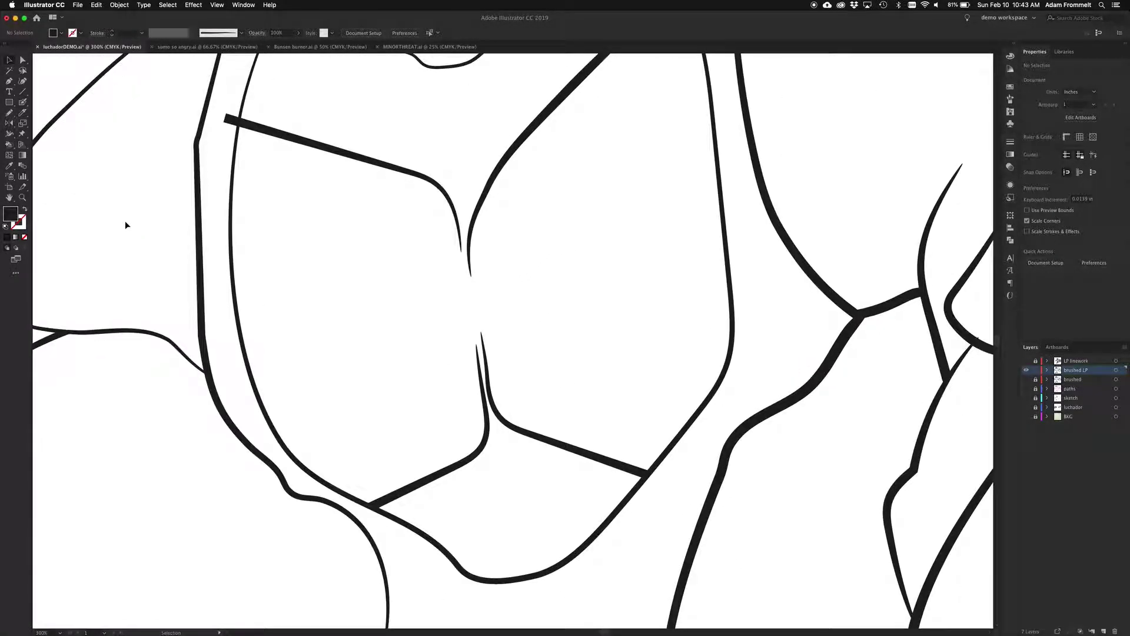
pyautogui.scroll(3, 125, 221)
pyautogui.hscroll(4, 125, 221)
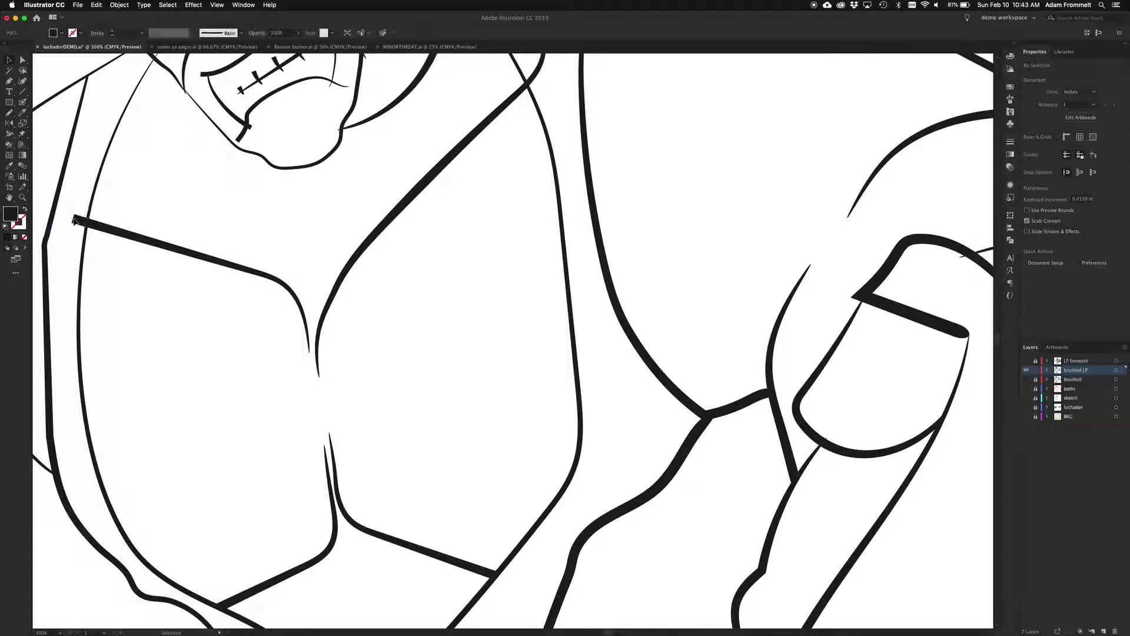
# - Delete the overhanging line ends at the lower corners of the mouth and where the cheek line meets the jaw
pyautogui.scroll(8, 125, 135)
pyautogui.hscroll(2, 126, 134)
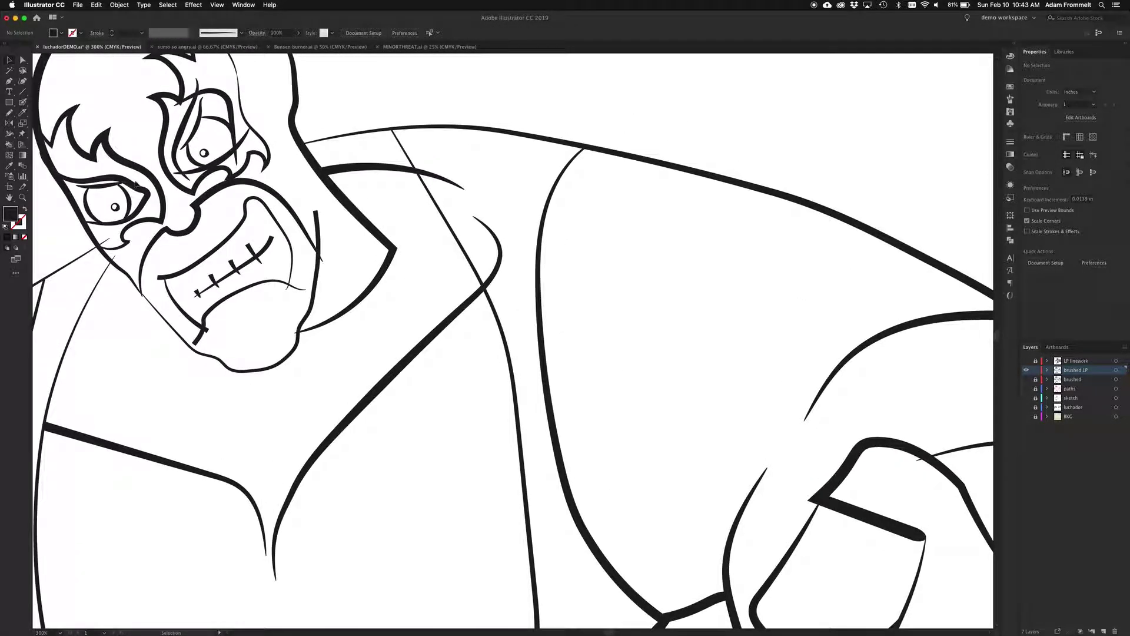
pyautogui.click(204, 339)
pyautogui.click(212, 329)
pyautogui.press('Delete')
pyautogui.click(287, 288)
pyautogui.press('Delete')
pyautogui.click(299, 289)
pyautogui.press('Delete')
pyautogui.click(321, 259)
pyautogui.press('Delete')
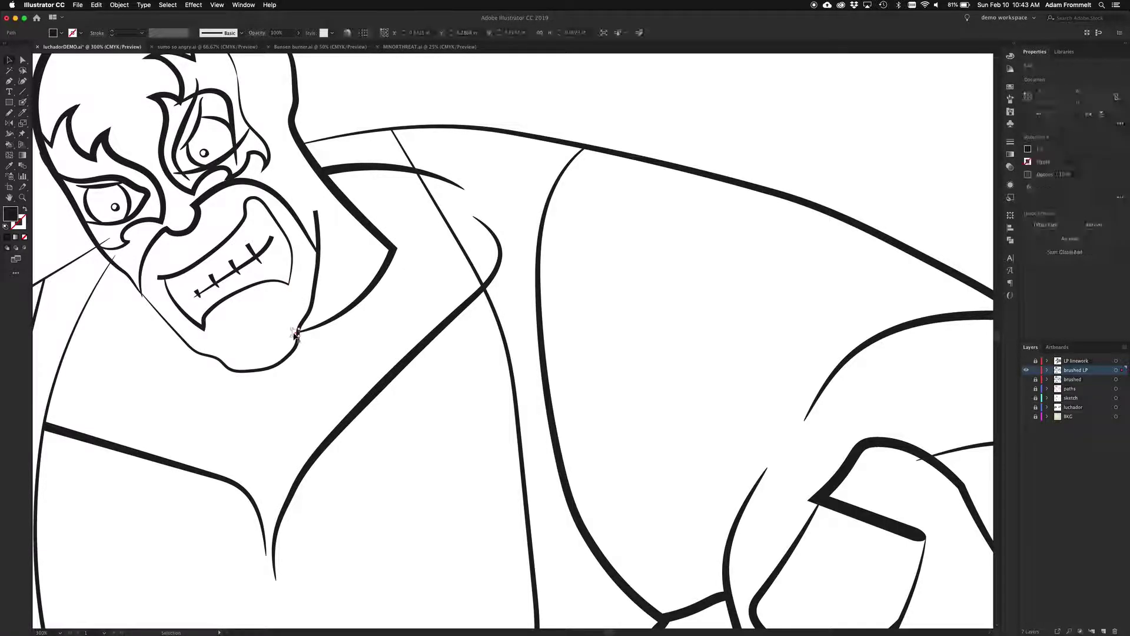
# - Delete the overhanging line ends where the far shoulder meets the mask and around the eye nearest the ear
pyautogui.scroll(5, 235, 313)
pyautogui.hscroll(-5, 236, 312)
pyautogui.click(201, 310)
pyautogui.press('Delete')
pyautogui.click(212, 326)
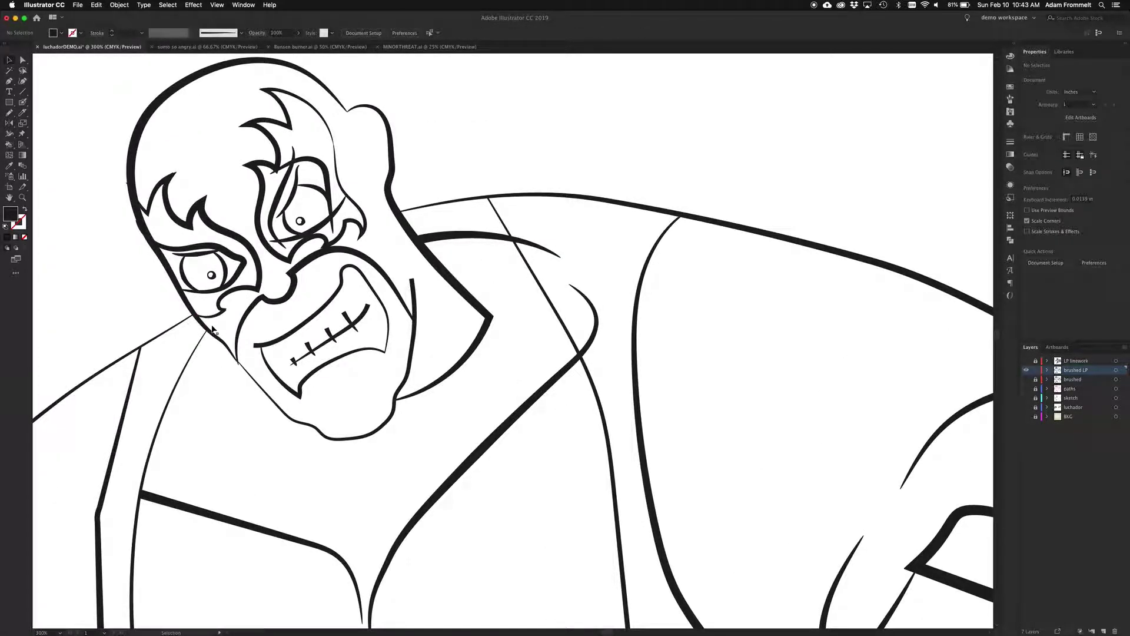
pyautogui.click(282, 246)
pyautogui.press('Delete')
pyautogui.click(292, 154)
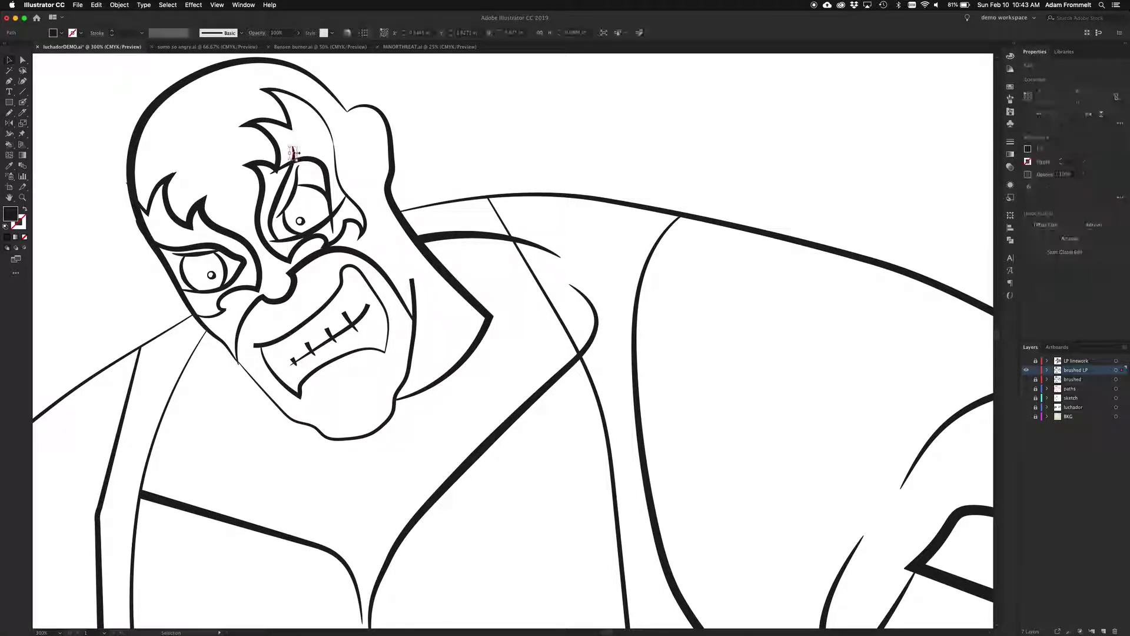
pyautogui.press('Delete')
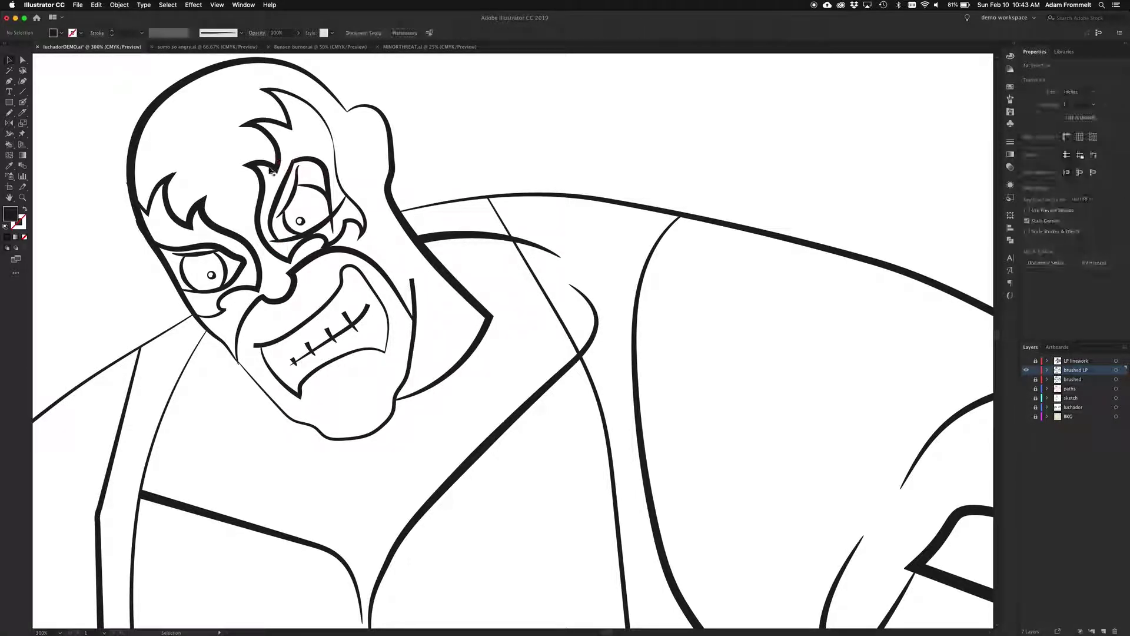
pyautogui.click(331, 212)
pyautogui.press('Delete')
pyautogui.click(334, 230)
pyautogui.press('Delete')
# - Delete the stray line ends on the mask's outer left edge and where the cheek line meets the jaw outline
pyautogui.scroll(5, 436, 229)
pyautogui.hscroll(-4, 436, 229)
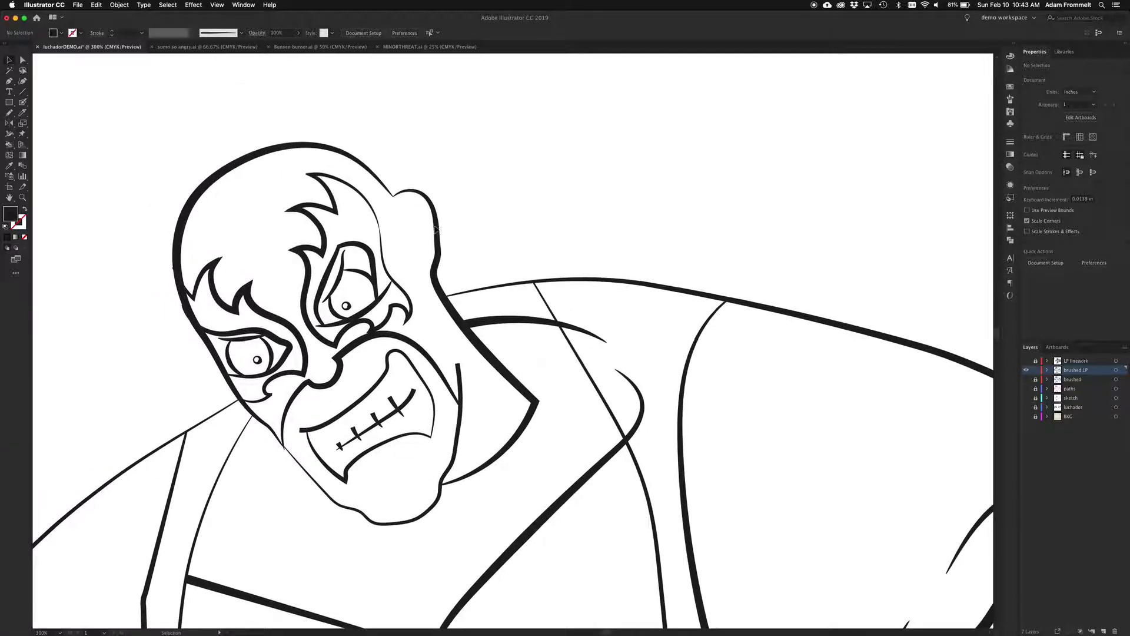
pyautogui.moveTo(185, 266); pyautogui.dragTo(200, 272)
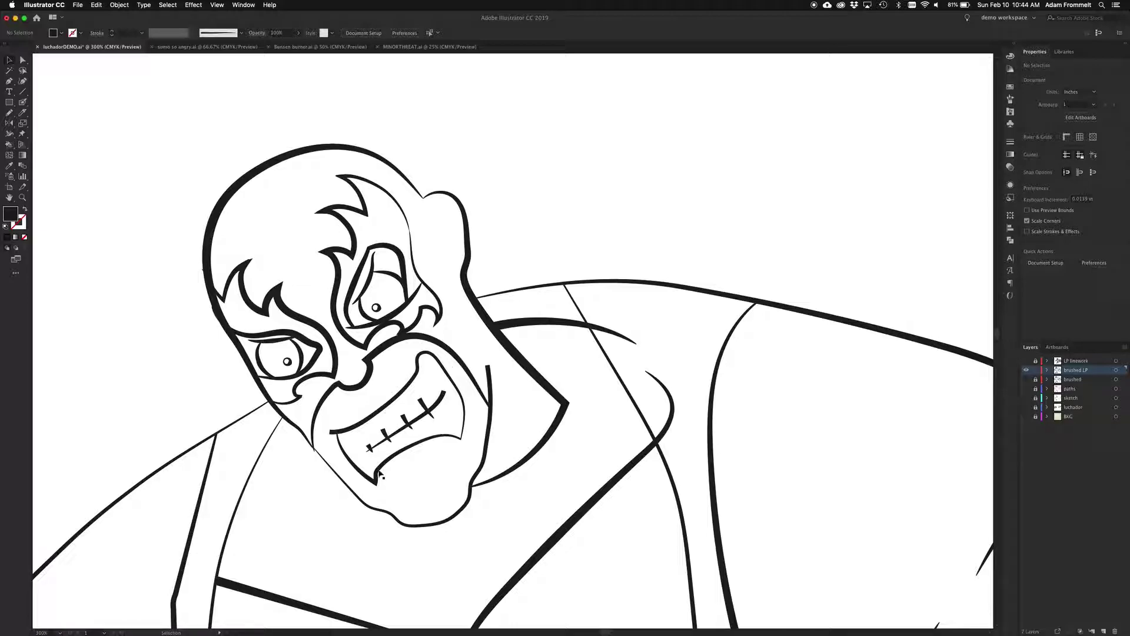
pyautogui.click(314, 452)
pyautogui.press('Delete')
pyautogui.press('super+0')
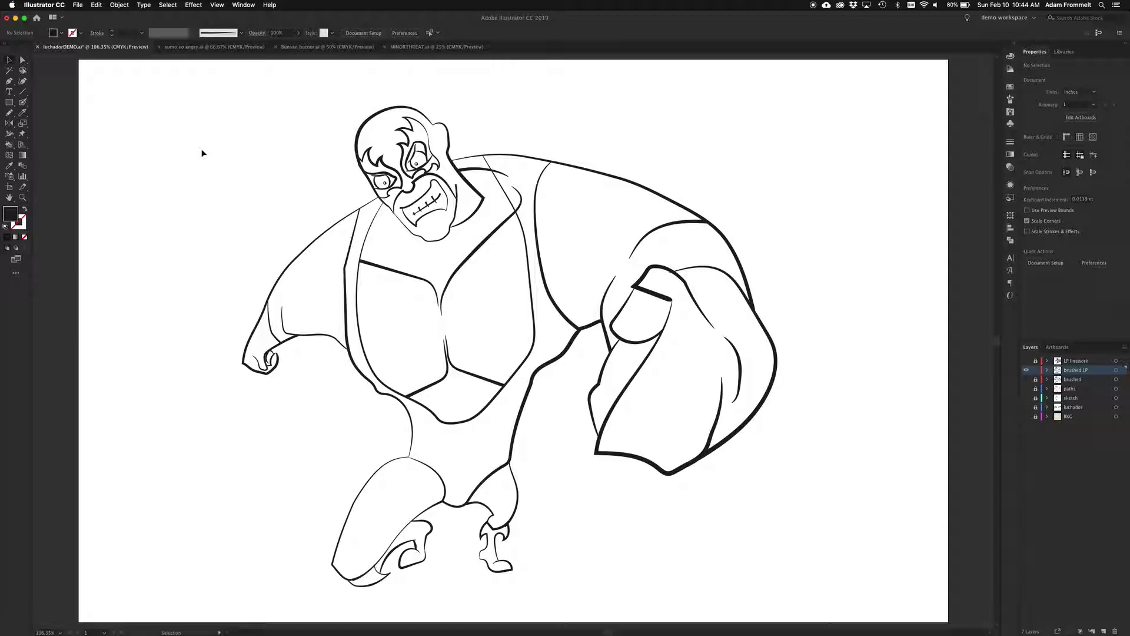
pyautogui.moveTo(151, 76); pyautogui.dragTo(776, 597)
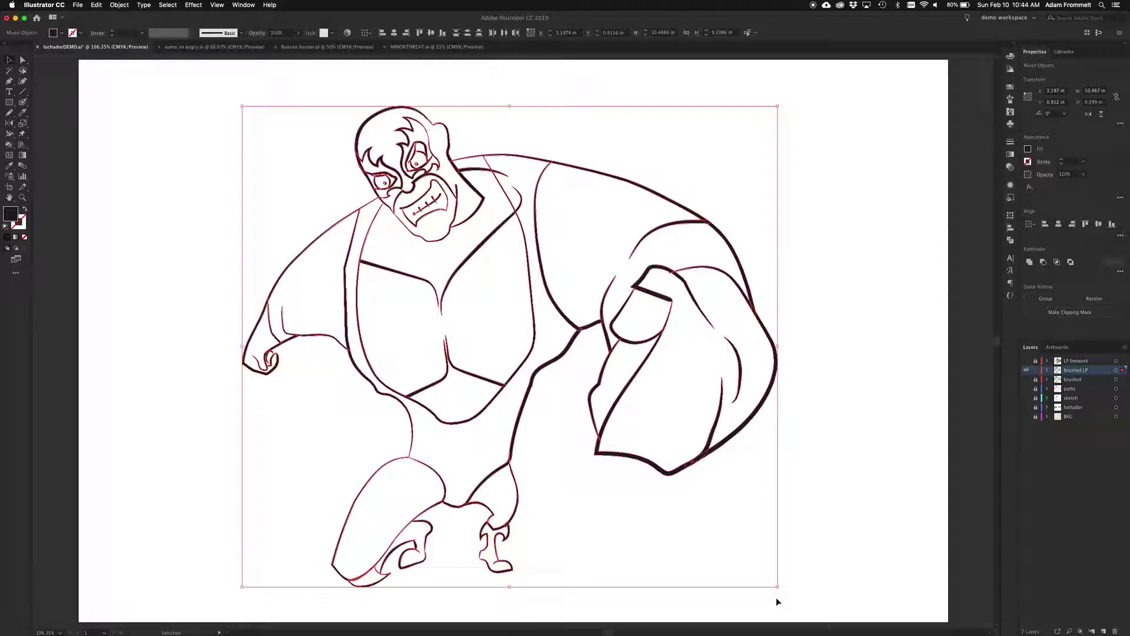
pyautogui.click(829, 529)
# - Show and unlock the LP linework layer, then cut its seven color sample rectangles
pyautogui.click(1026, 361)
pyautogui.click(1036, 361)
pyautogui.moveTo(154, 77); pyautogui.dragTo(109, 232)
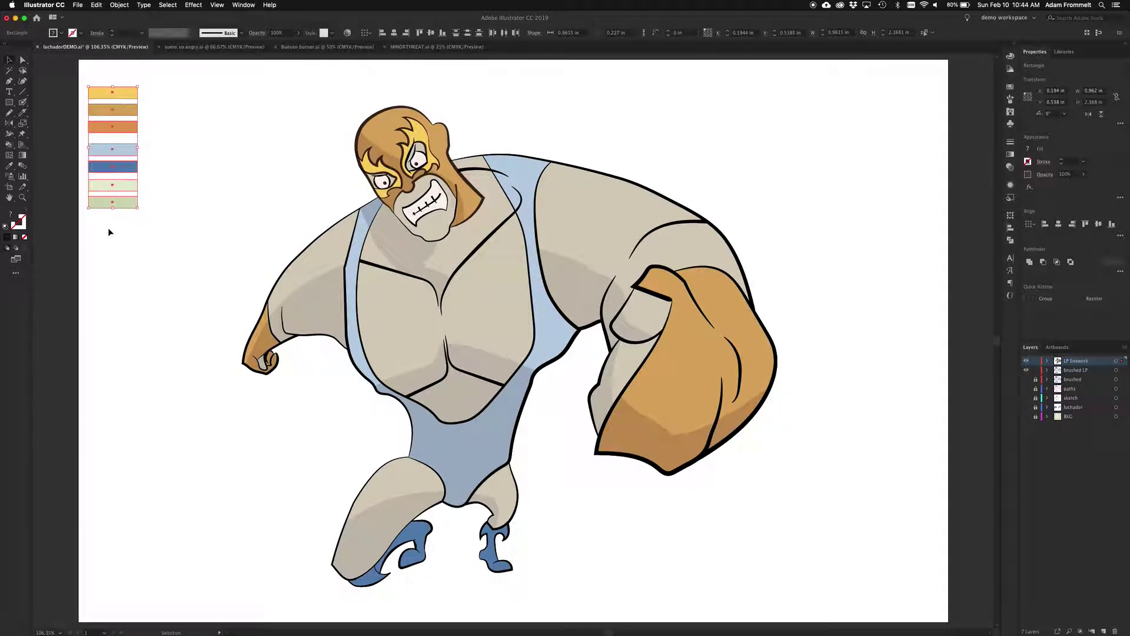
pyautogui.press('Delete')
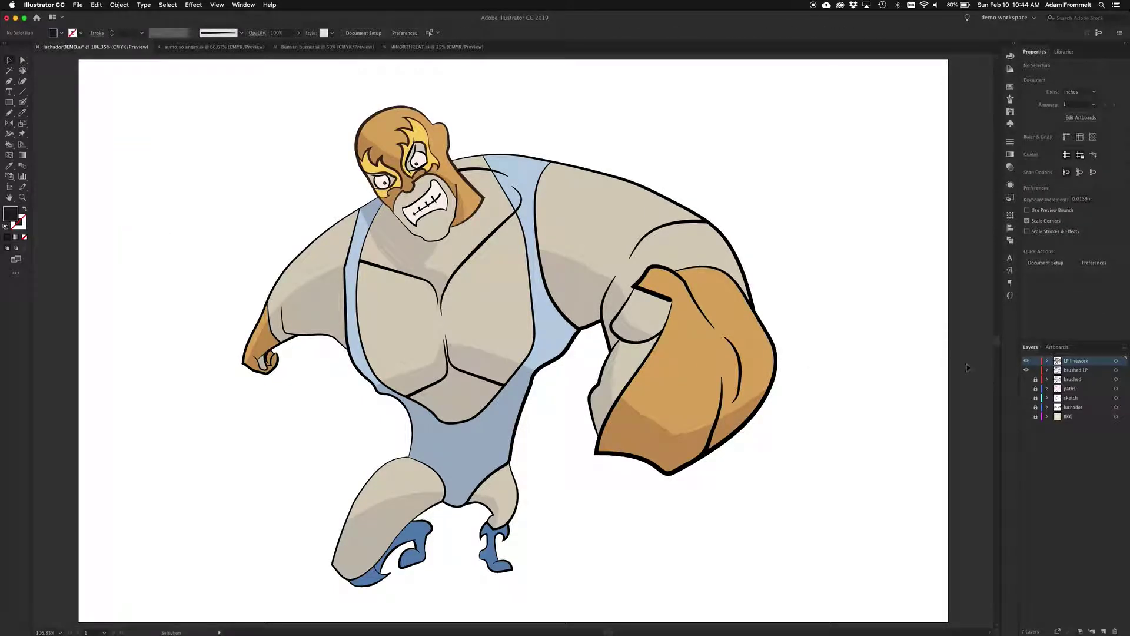
# - Lock and hide the LP linework layer and paste the color rectangles in place on the brushed LP layer
pyautogui.click(1036, 361)
pyautogui.click(1027, 360)
pyautogui.click(1071, 370)
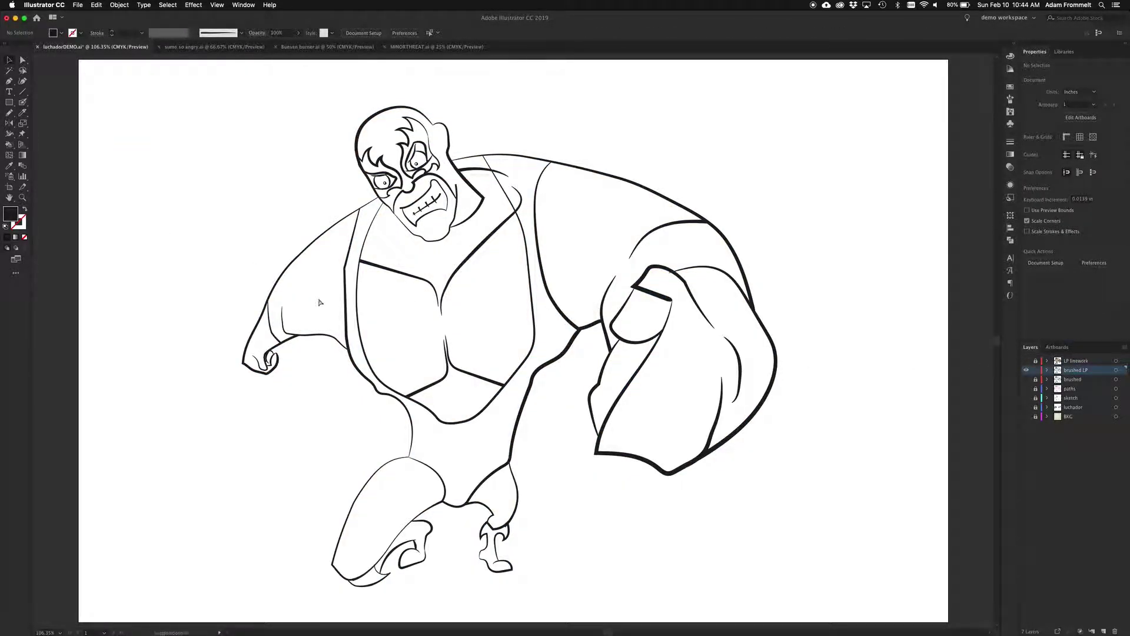
pyautogui.hotkey('ctrl', 'f')
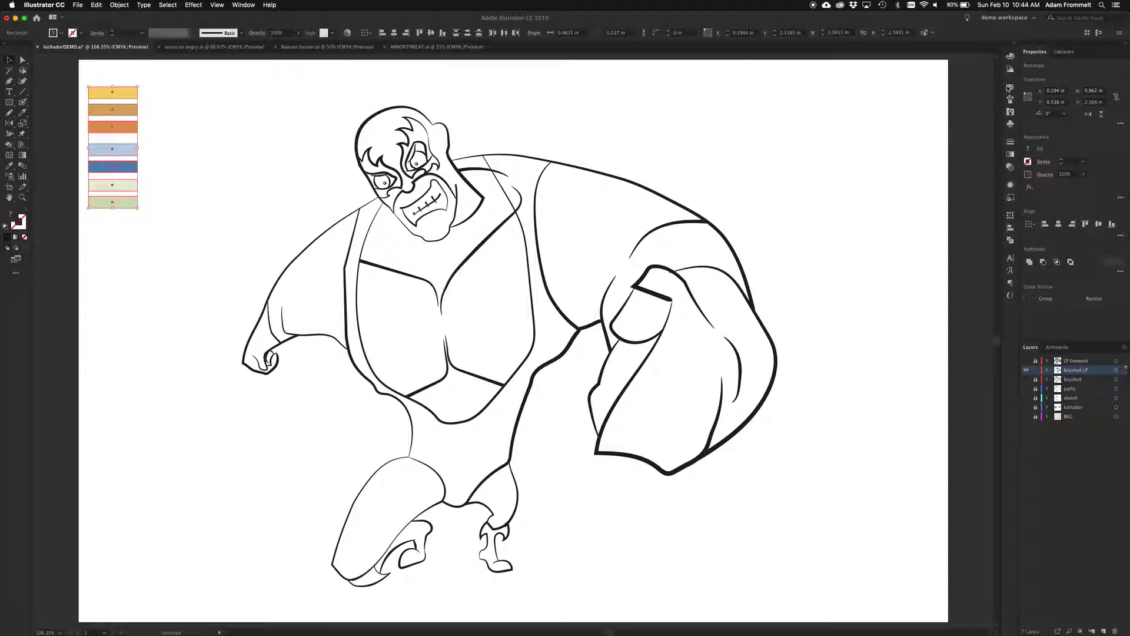
# - Delete the existing color group from the document's swatches
pyautogui.click(1010, 86)
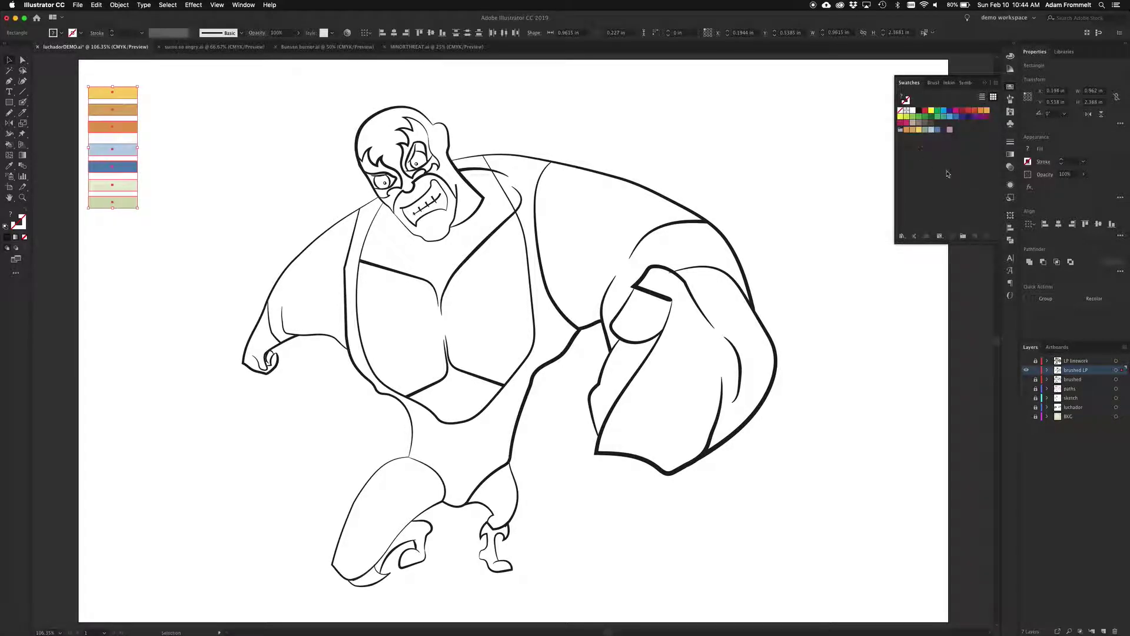
pyautogui.click(900, 130)
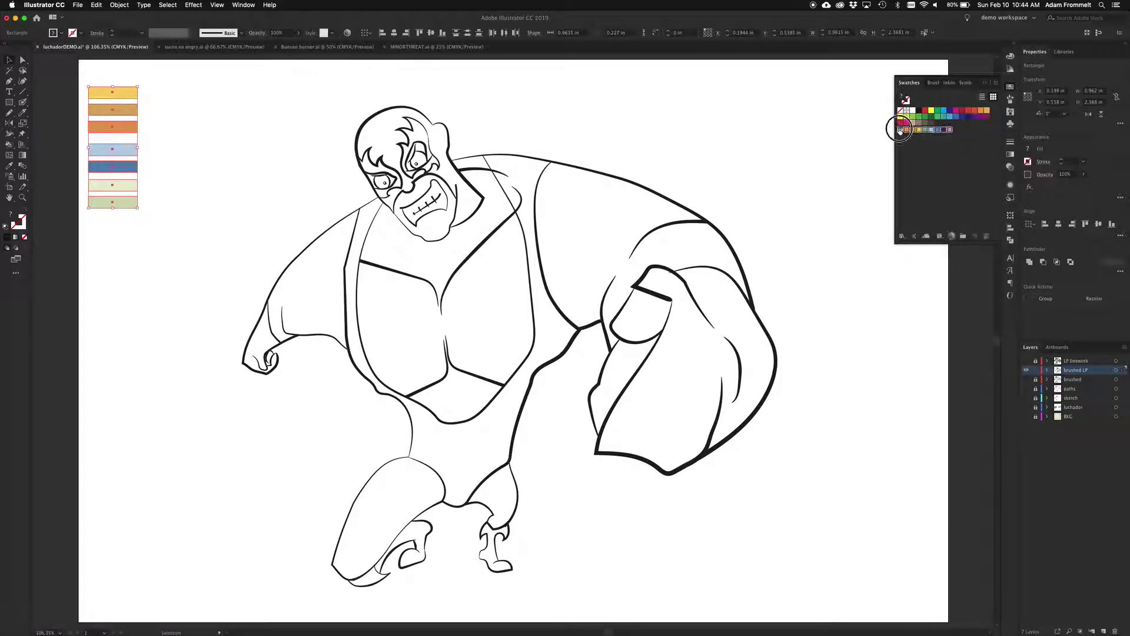
pyautogui.click(985, 237)
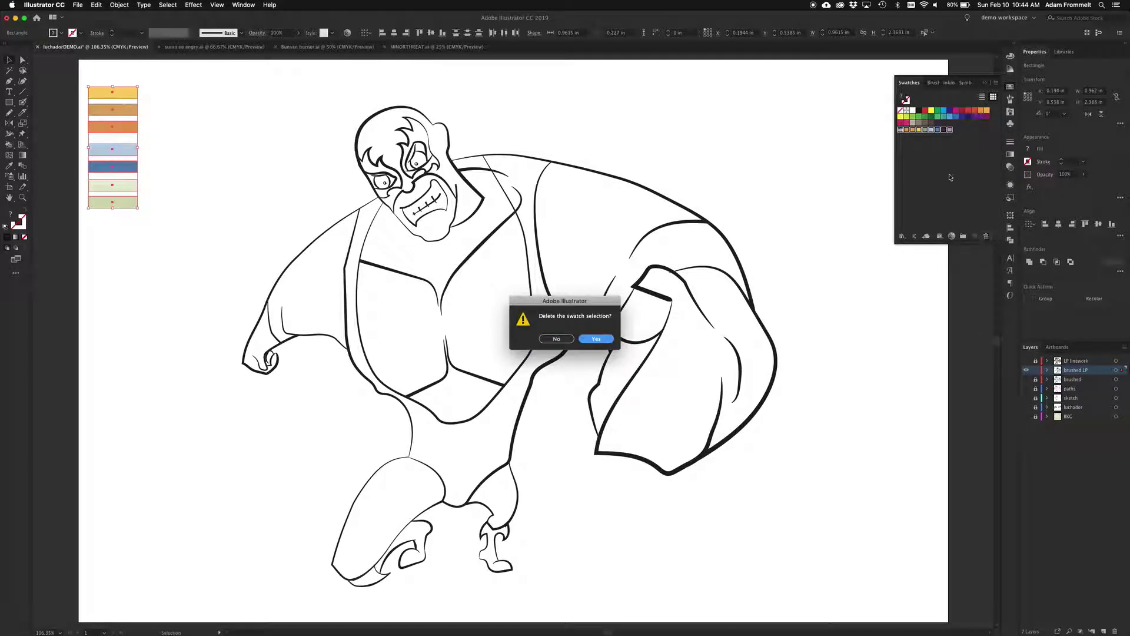
pyautogui.click(596, 339)
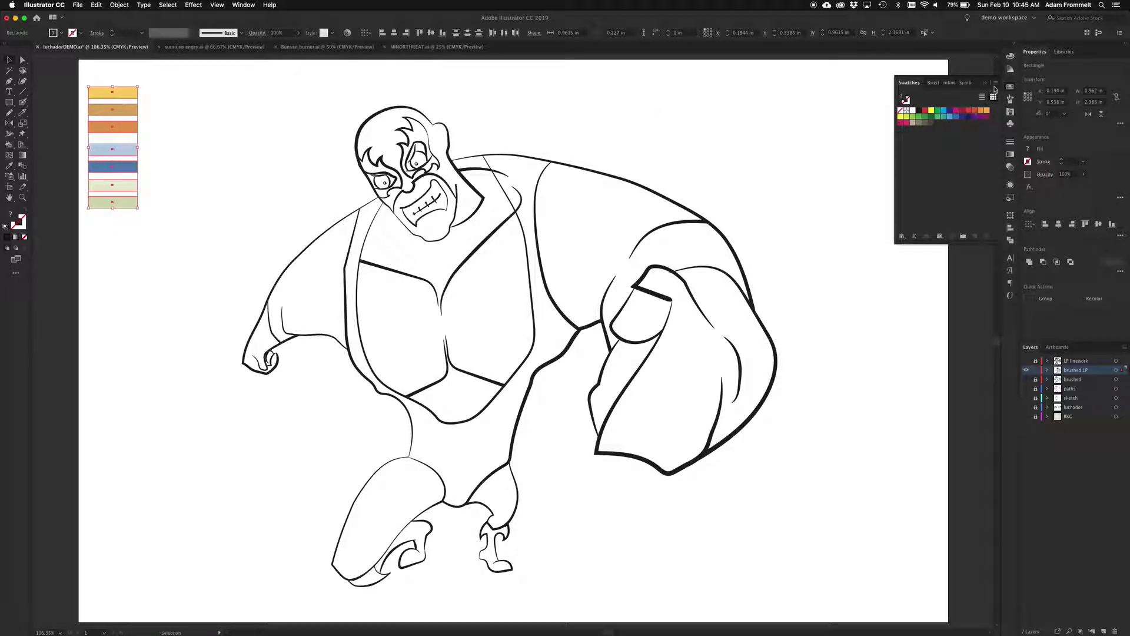
# - Create a new color group from the selected color rectangles, including swatches for tints, and deselect the artwork
pyautogui.click(997, 84)
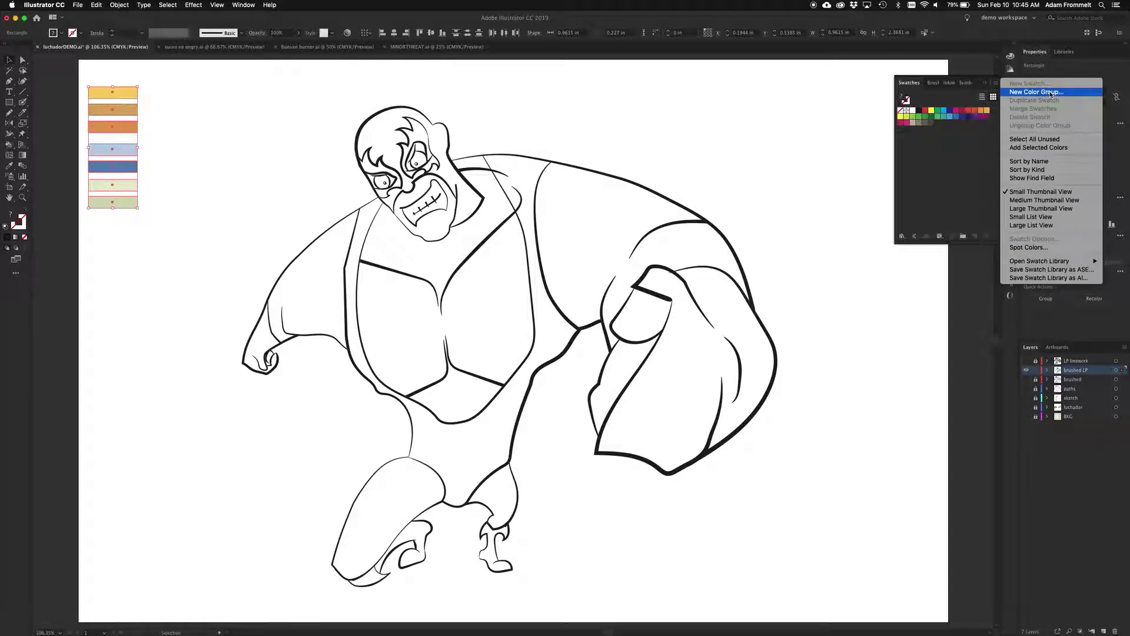
pyautogui.click(1052, 92)
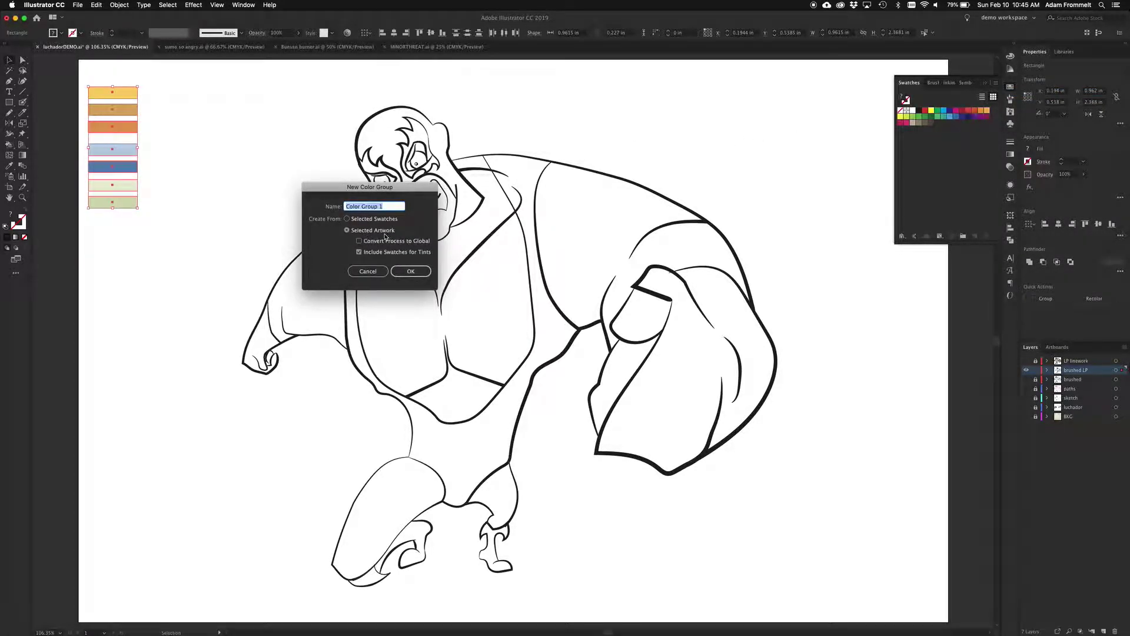
pyautogui.click(410, 272)
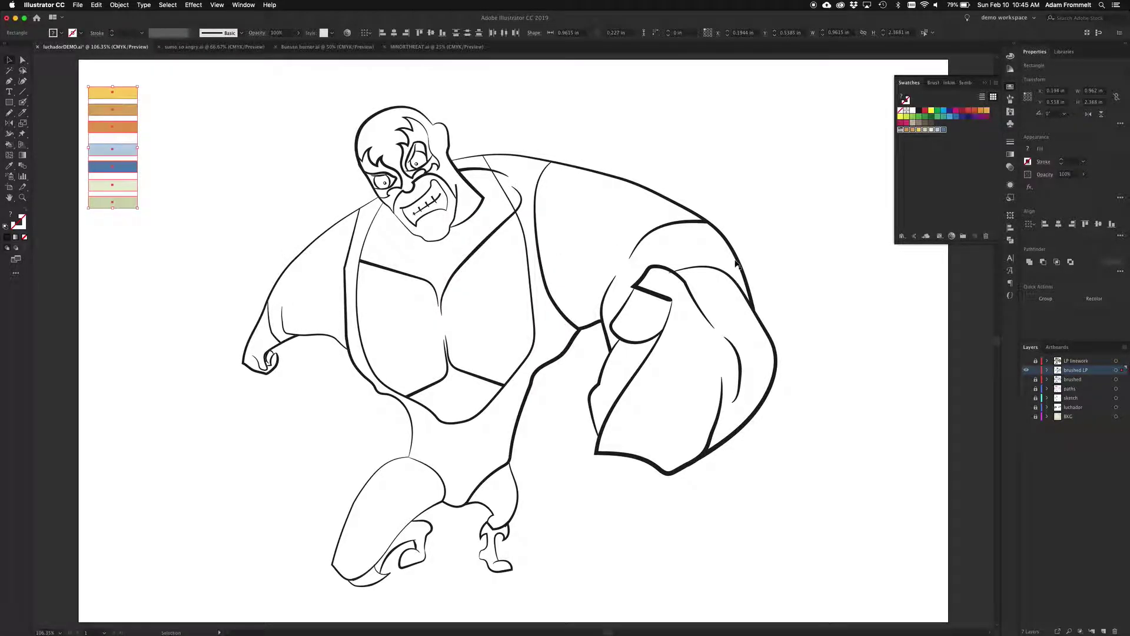
pyautogui.click(922, 139)
pyautogui.click(698, 130)
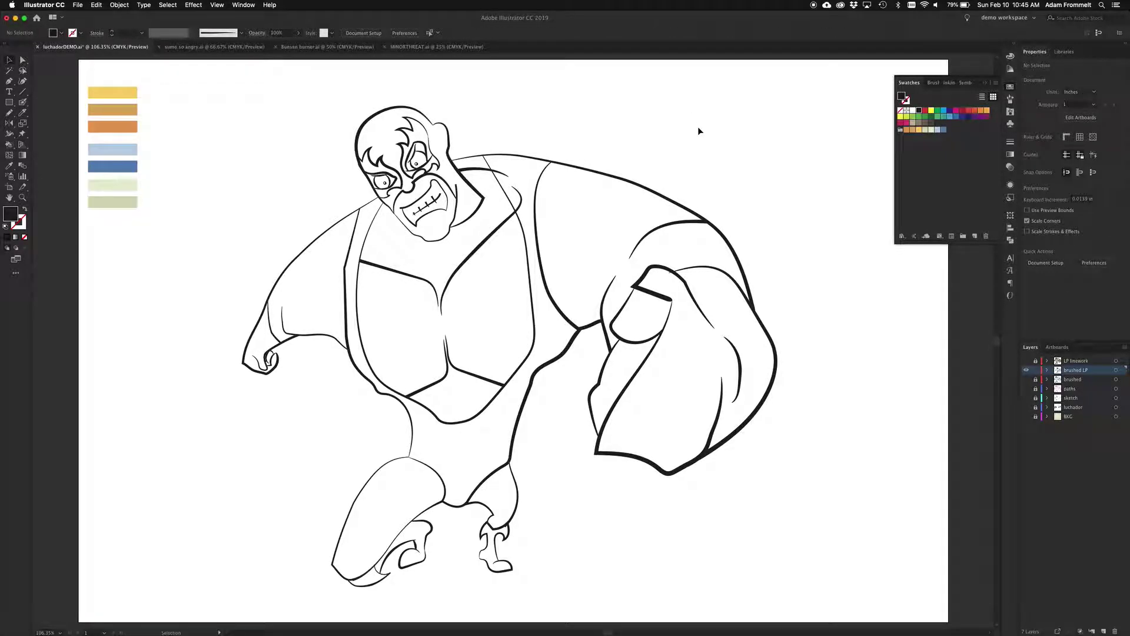
# - Select all of the luchador's linework and make it into a Live Paint group
pyautogui.moveTo(192, 77); pyautogui.dragTo(800, 605)
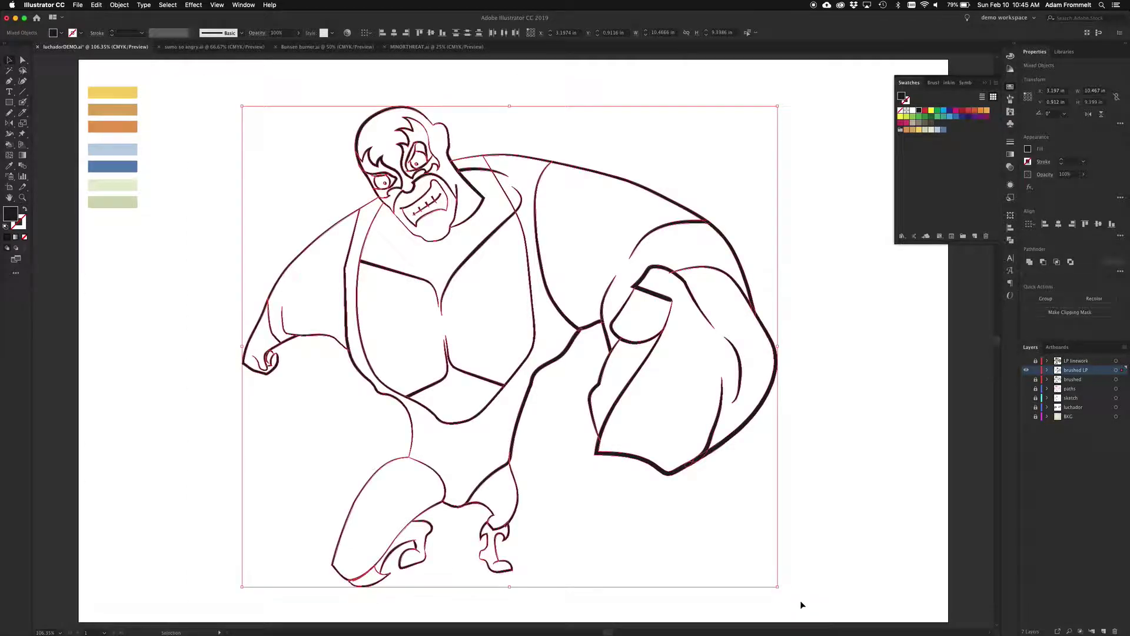
pyautogui.click(118, 6)
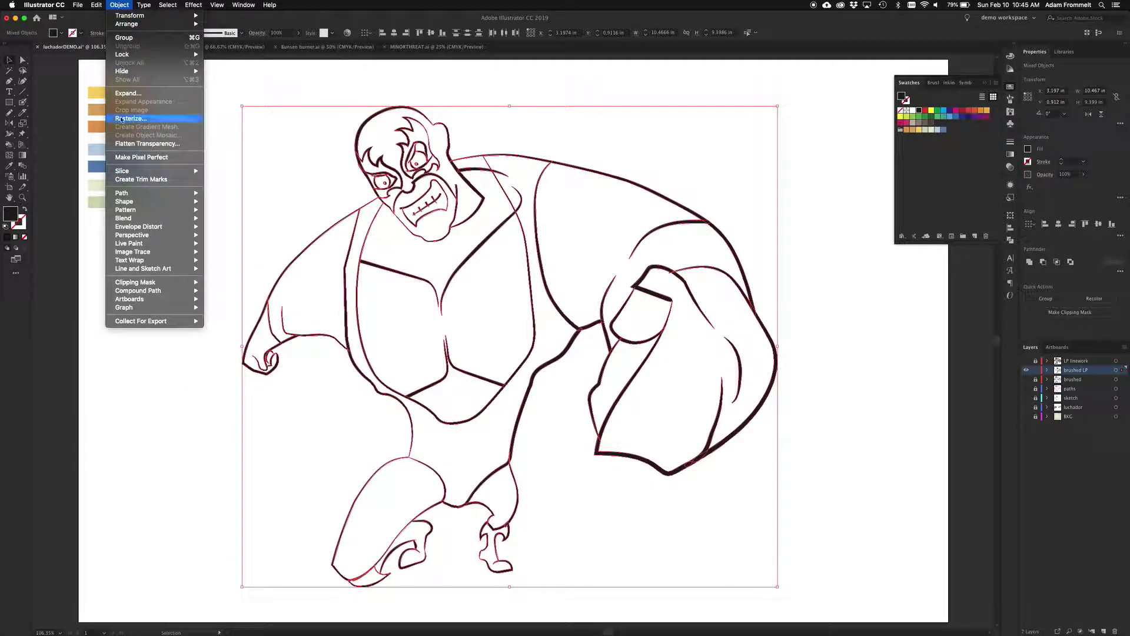
pyautogui.moveTo(135, 244)
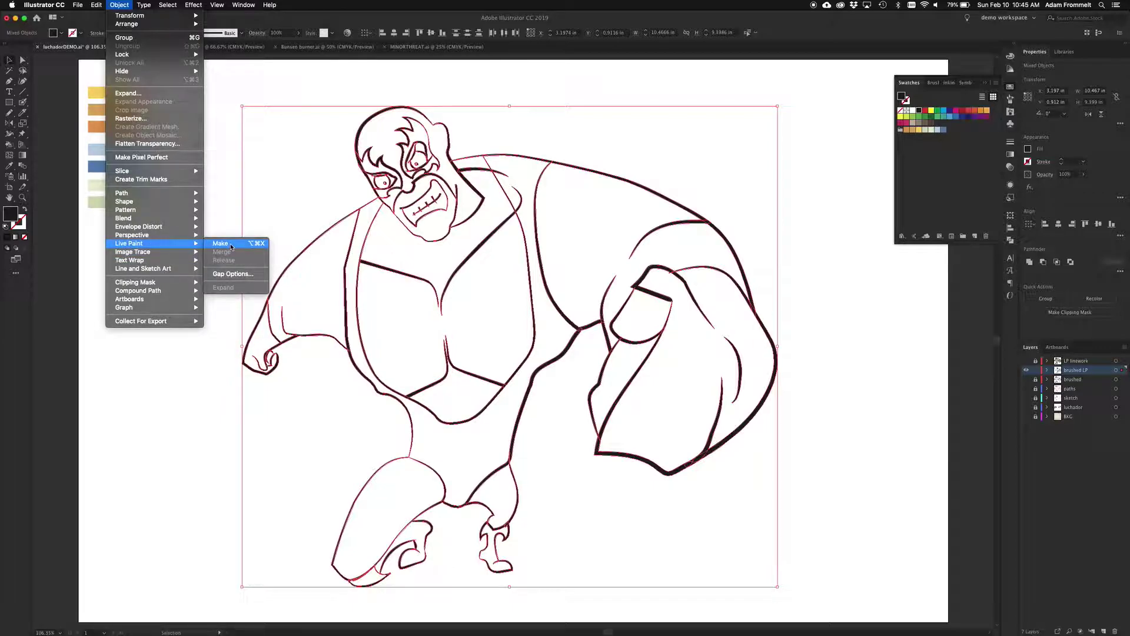
pyautogui.click(232, 245)
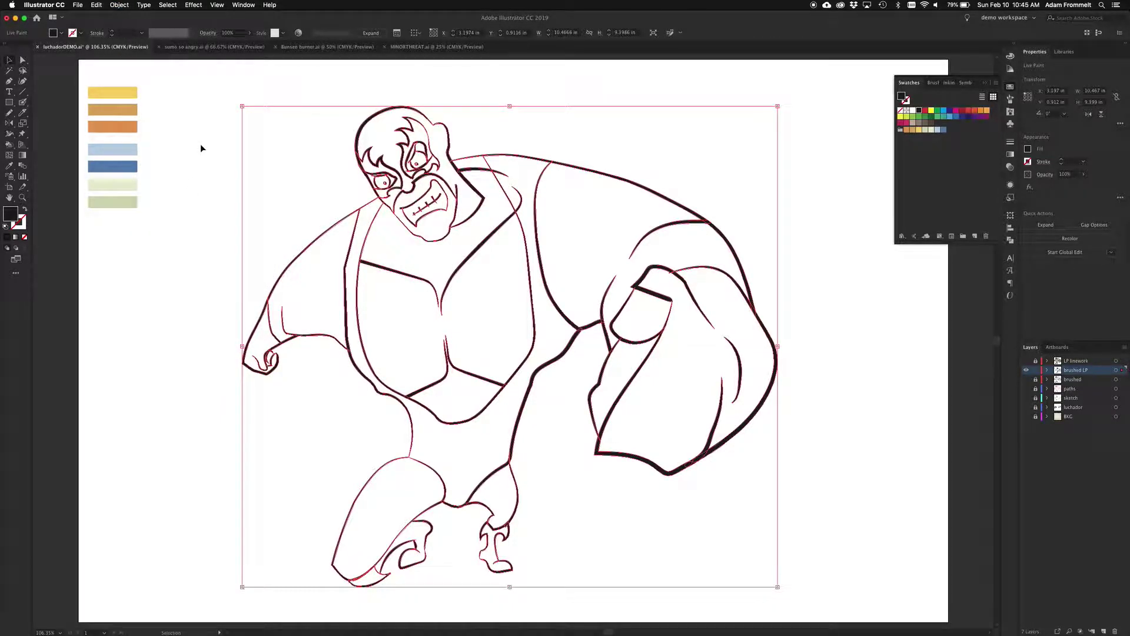
# - Activate the Live Paint Bucket and load the orange swatch from the new color group as its fill
pyautogui.click(10, 145)
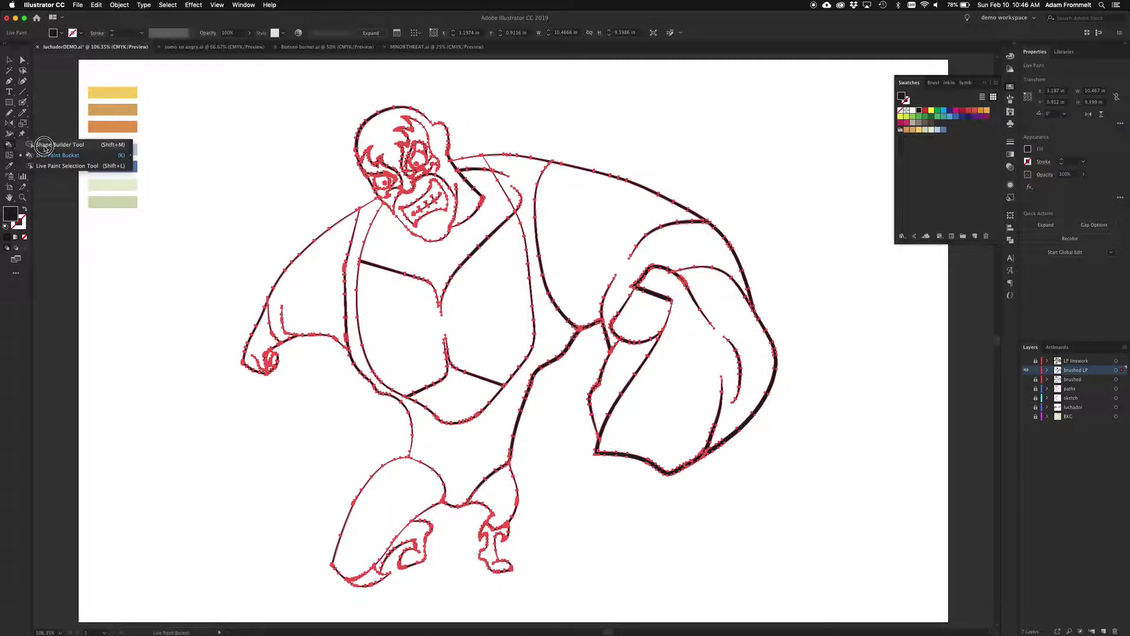
pyautogui.click(44, 145)
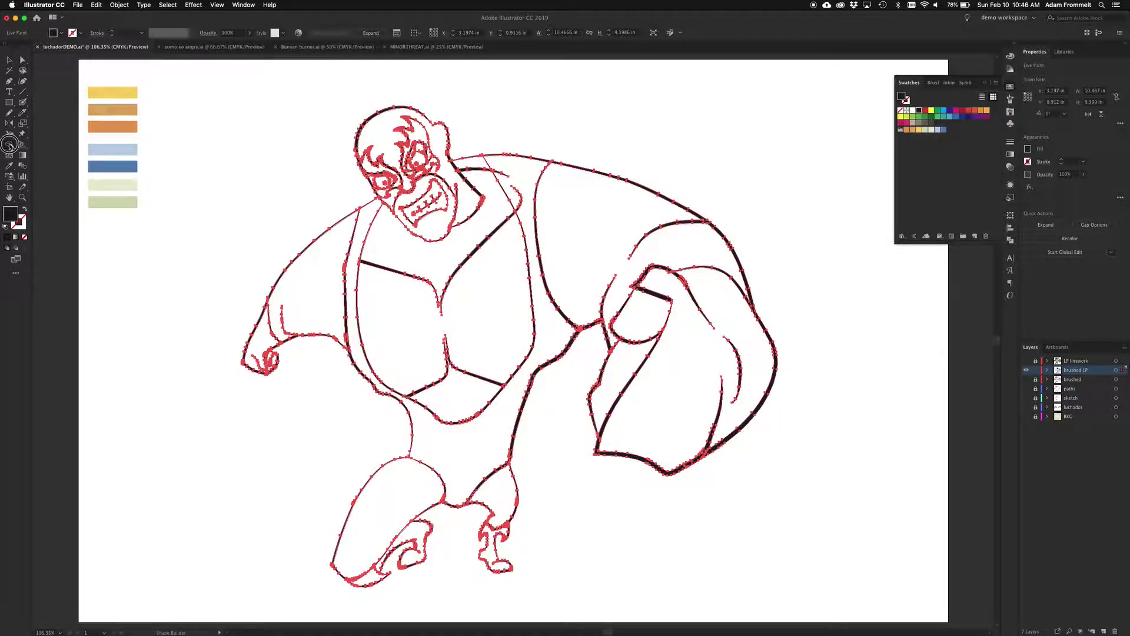
pyautogui.click(10, 144)
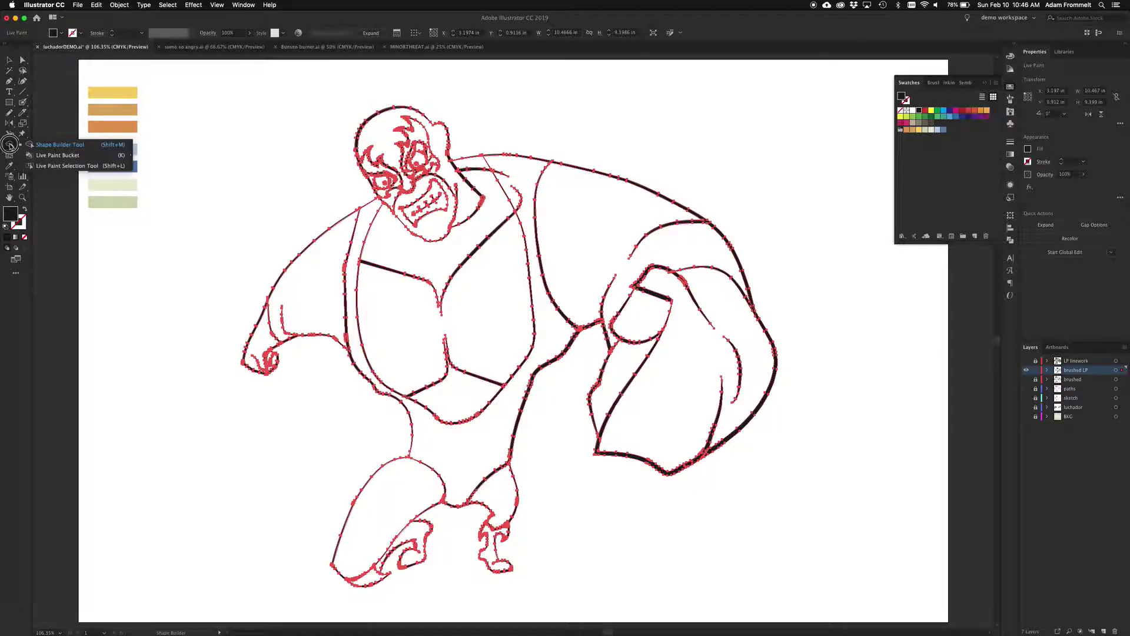
pyautogui.click(54, 156)
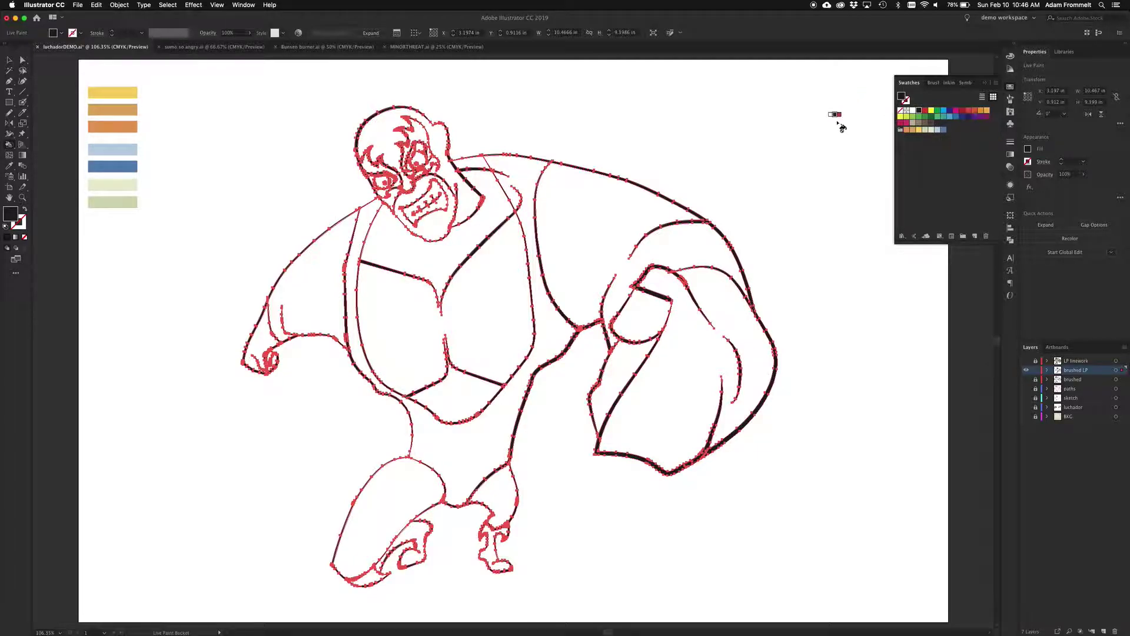
pyautogui.press('Right')
pyautogui.press('Right')
pyautogui.press('Right')
pyautogui.press('Right')
pyautogui.press('Left')
pyautogui.press('Left')
pyautogui.press('Left')
pyautogui.click(907, 130)
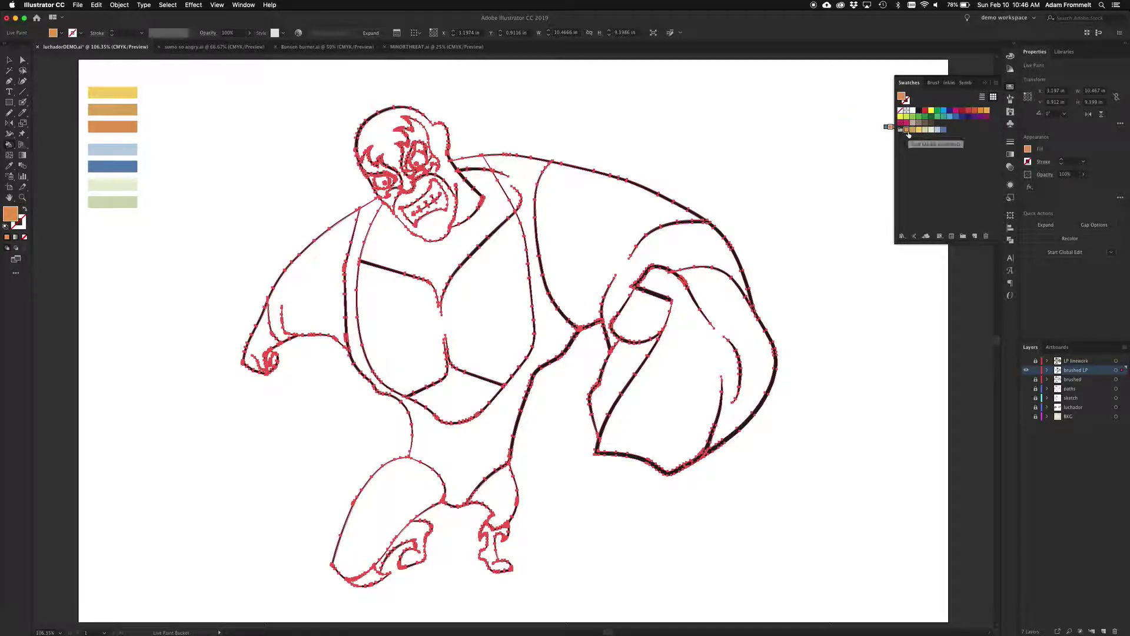
# - Cycle the Live Paint Bucket back and forth through the color group's swatches to review the available fills
pyautogui.click(913, 130)
pyautogui.press('Right')
pyautogui.press('Right')
pyautogui.press('Right')
pyautogui.press('Left')
pyautogui.press('Left')
pyautogui.press('Left')
pyautogui.press('Left')
pyautogui.press('Right')
pyautogui.press('Right')
pyautogui.press('Right')
pyautogui.press('Right')
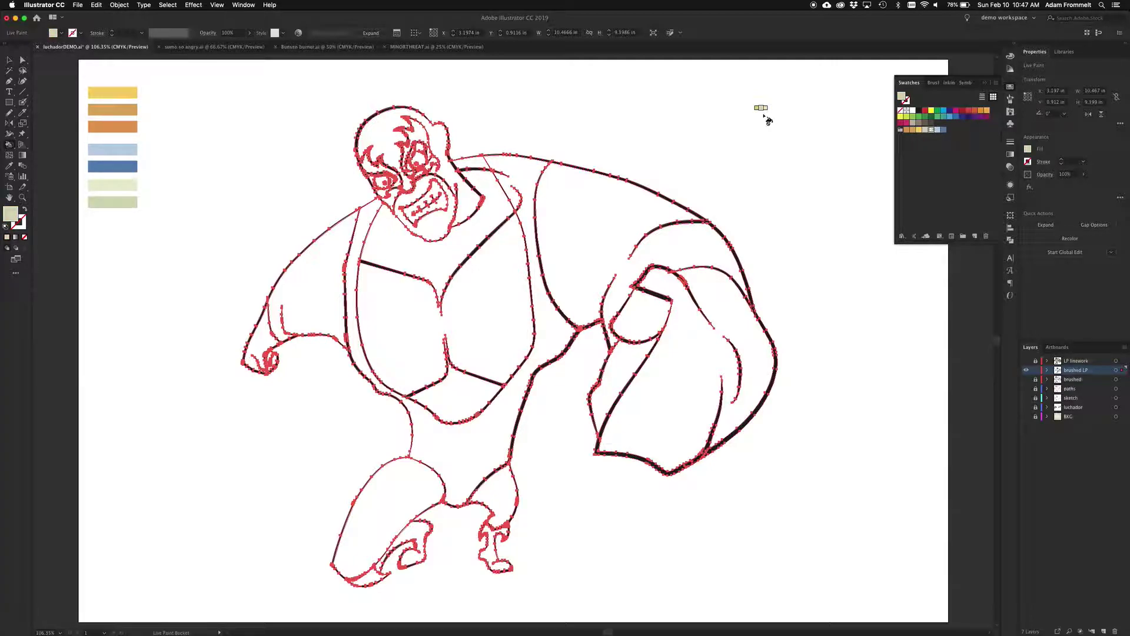
pyautogui.press('Right')
pyautogui.press('Left')
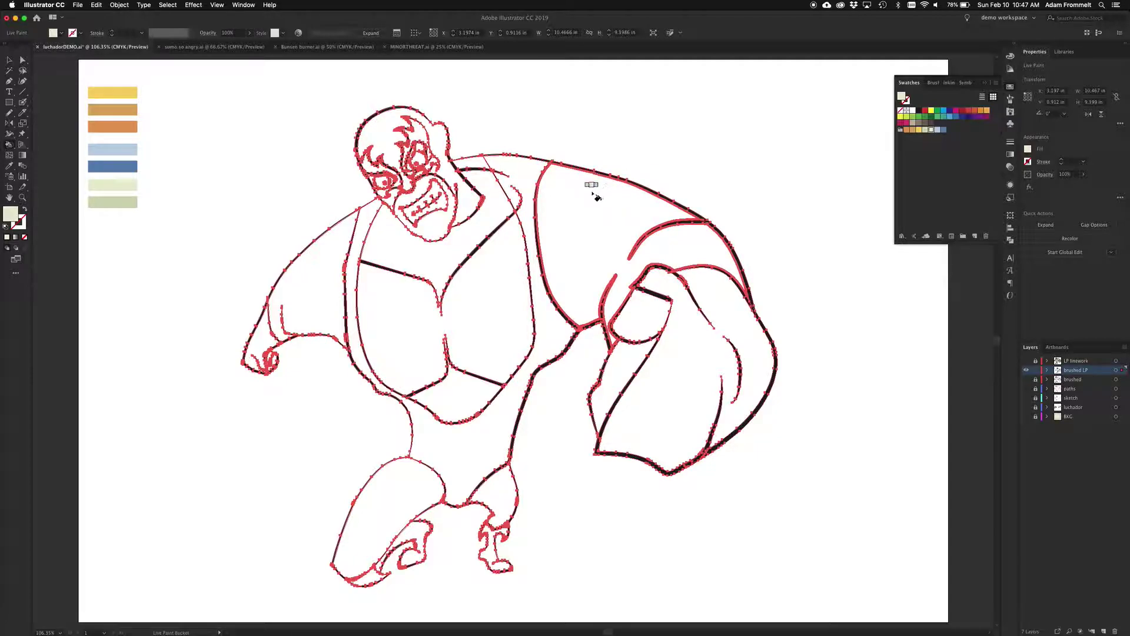
# - Load the yellow skin color and fill the upper part of the large foreground arm and the two inner fist areas
pyautogui.press('Left')
pyautogui.press('Left')
pyautogui.press('Right')
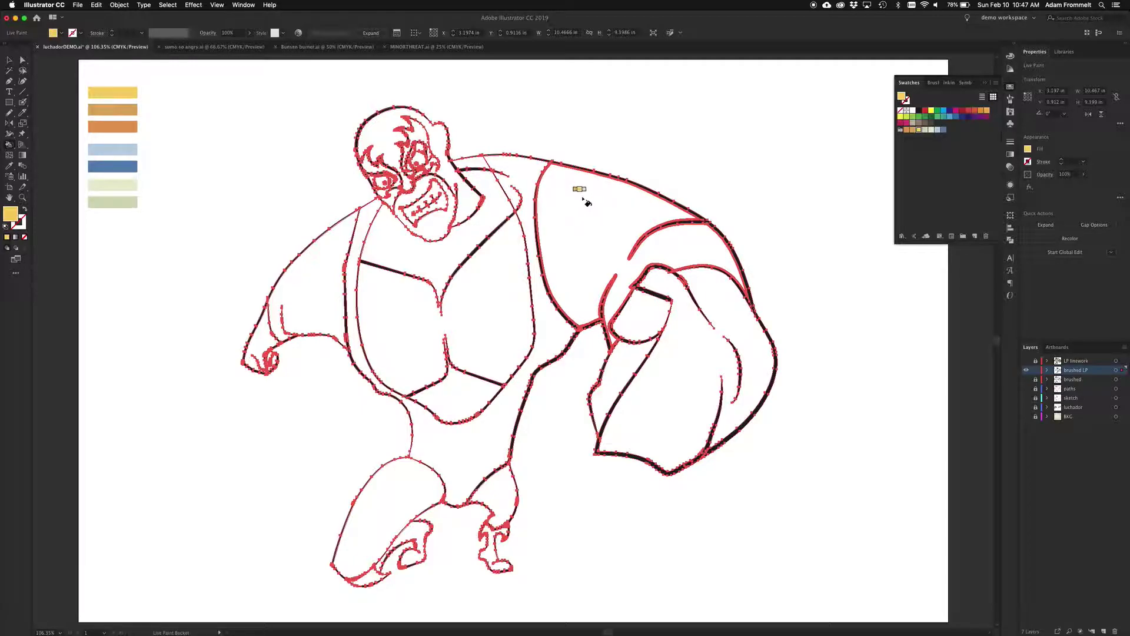
pyautogui.click(585, 199)
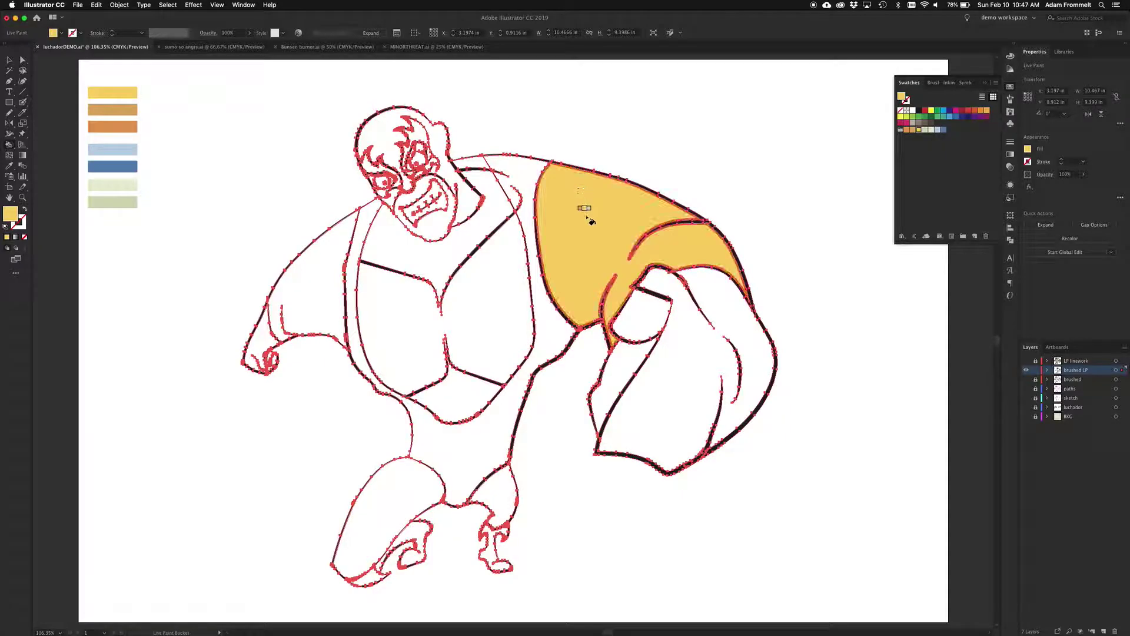
pyautogui.click(636, 324)
pyautogui.click(629, 353)
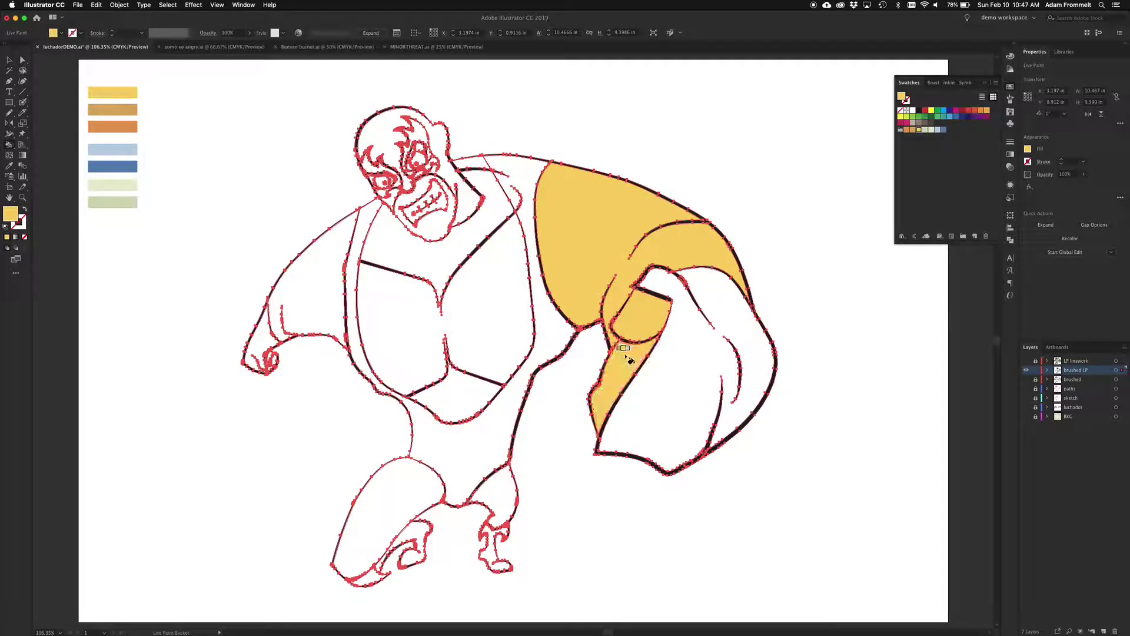
# - Fill the chest, upper torso, abdomen, both bare leg areas, smaller arm and lower face with the yellow skin color
pyautogui.click(484, 307)
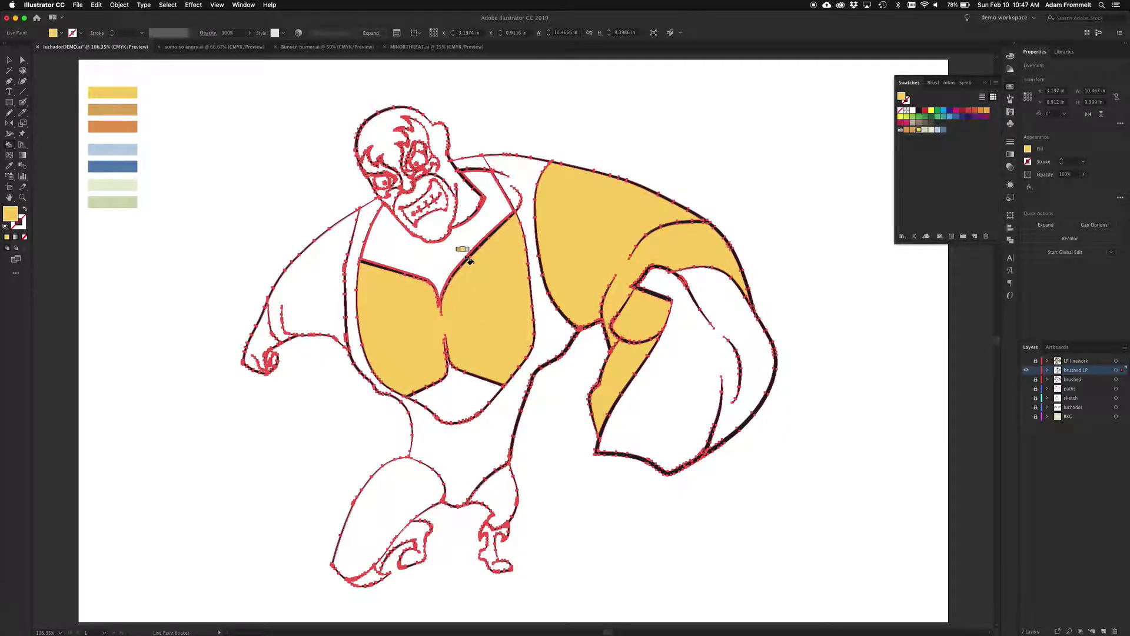
pyautogui.click(453, 250)
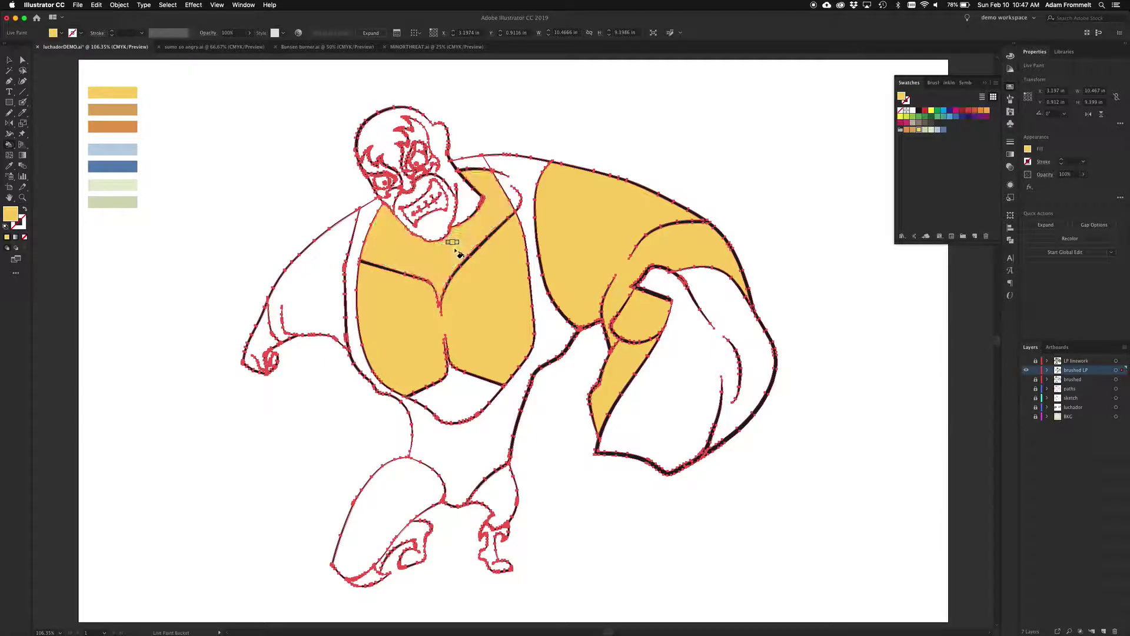
pyautogui.click(451, 399)
pyautogui.click(492, 485)
pyautogui.click(390, 488)
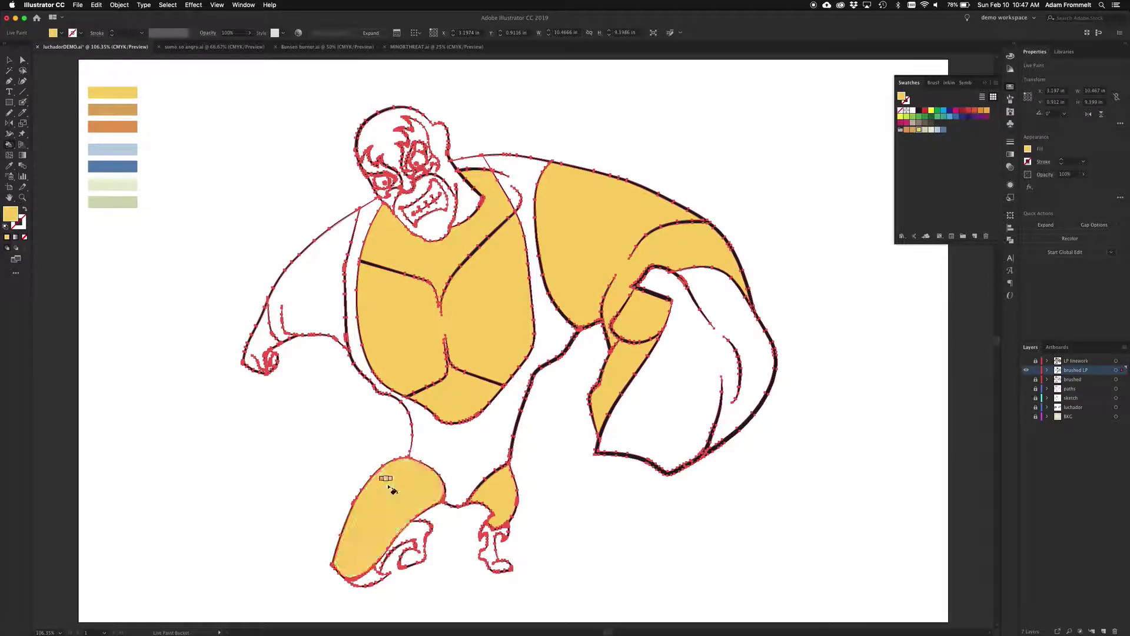
pyautogui.click(318, 304)
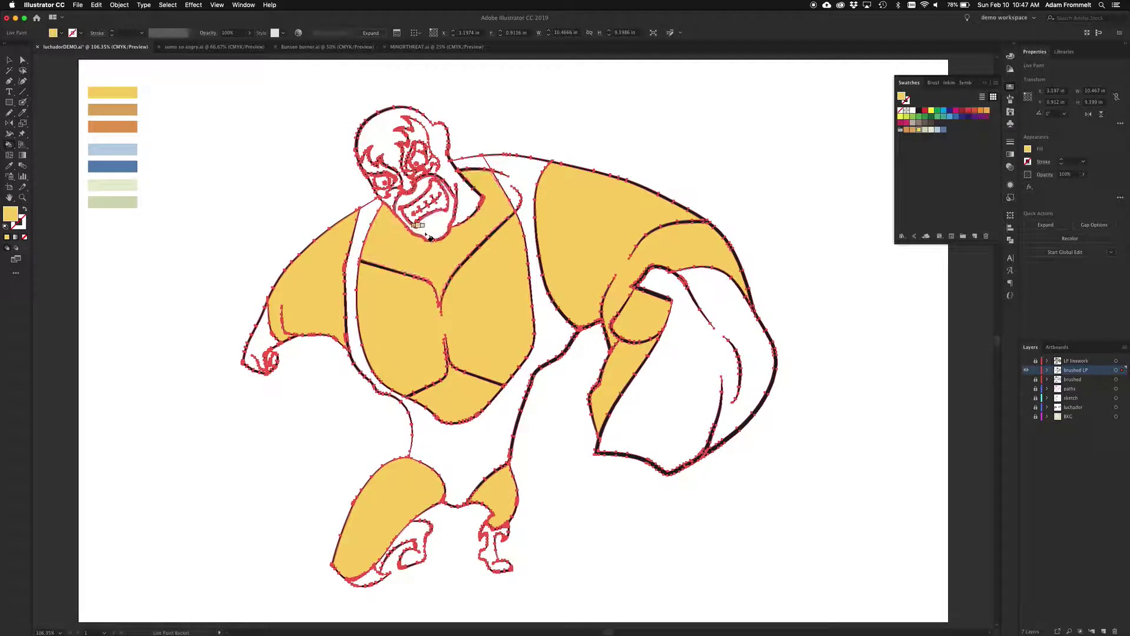
pyautogui.click(437, 229)
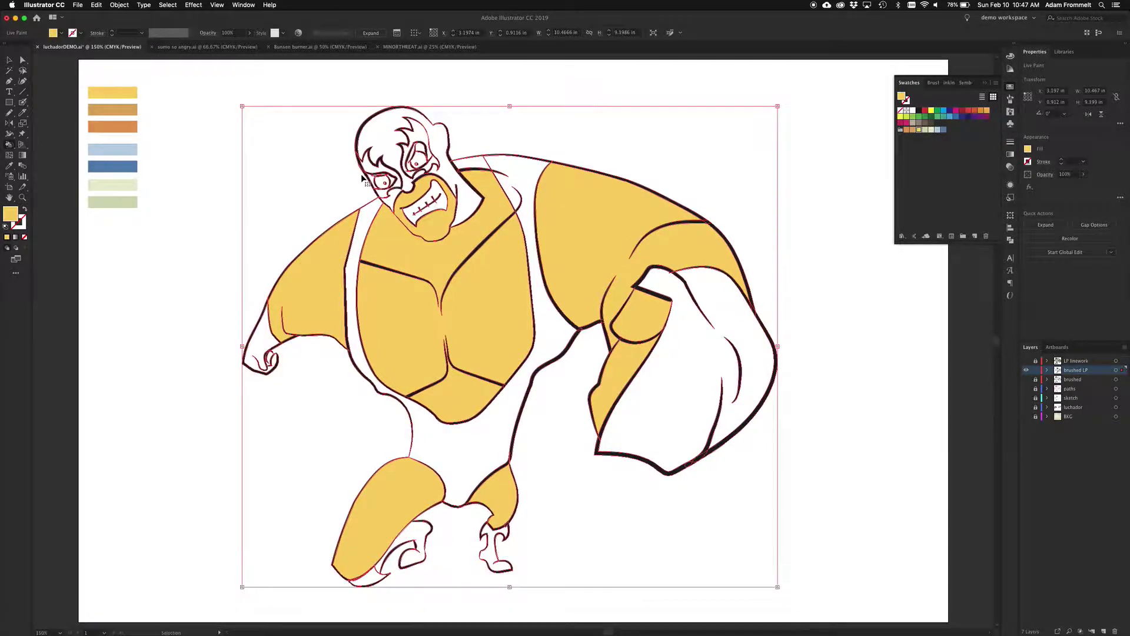
# - Fill the skin areas around both eyes inside the mask openings with yellow
pyautogui.press('super+plus')
pyautogui.press('super+plus')
pyautogui.press('super+plus')
pyautogui.press('super+plus')
pyautogui.press('super+plus')
pyautogui.press('space')
pyautogui.moveTo(398, 149)
pyautogui.mouseDown()
pyautogui.moveTo(450, 503)
pyautogui.moveTo(495, 530)
pyautogui.mouseUp()
pyautogui.moveTo(263, 197); pyautogui.dragTo(603, 567)
pyautogui.moveTo(509, 386)
pyautogui.mouseDown()
pyautogui.moveTo(545, 595)
pyautogui.moveTo(600, 575)
pyautogui.moveTo(608, 588)
pyautogui.mouseUp()
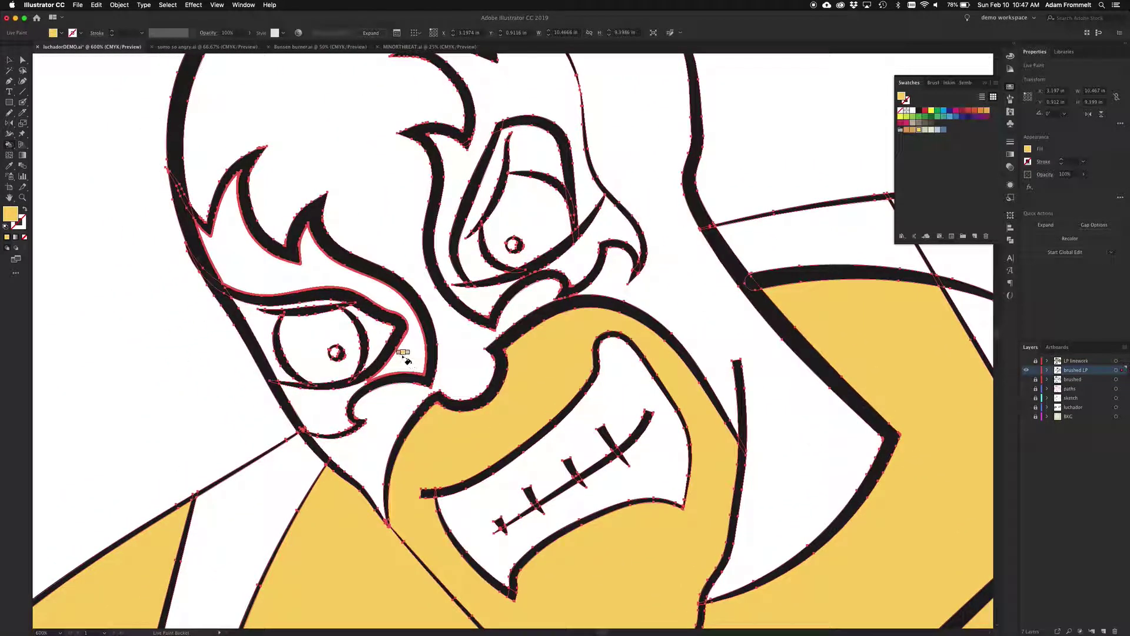
pyautogui.click(384, 341)
pyautogui.click(299, 313)
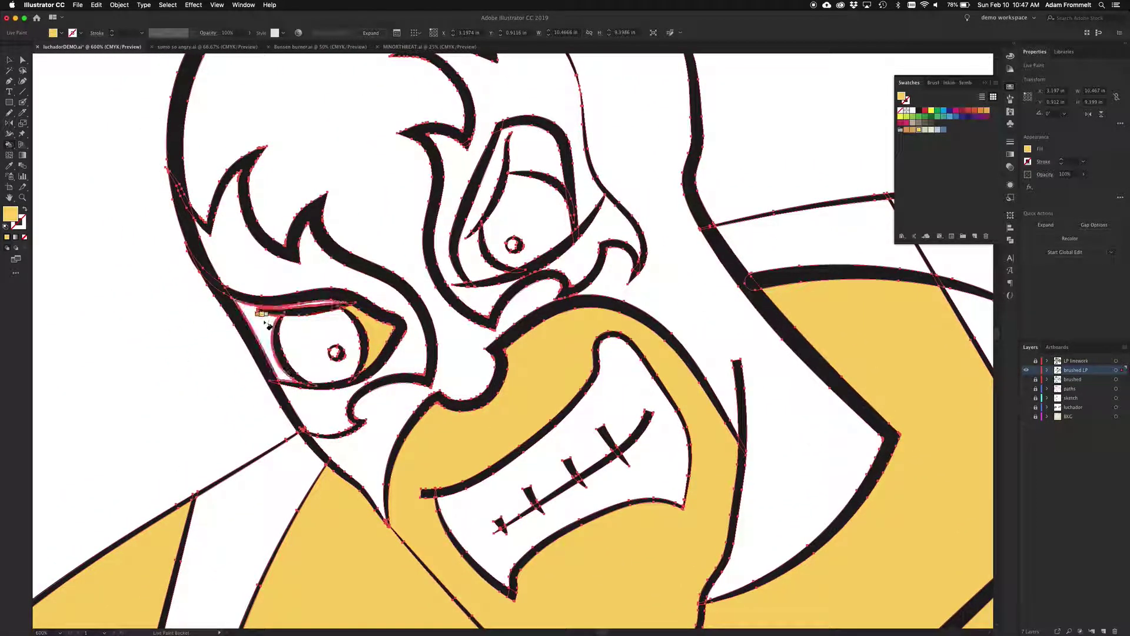
pyautogui.click(470, 261)
pyautogui.click(536, 157)
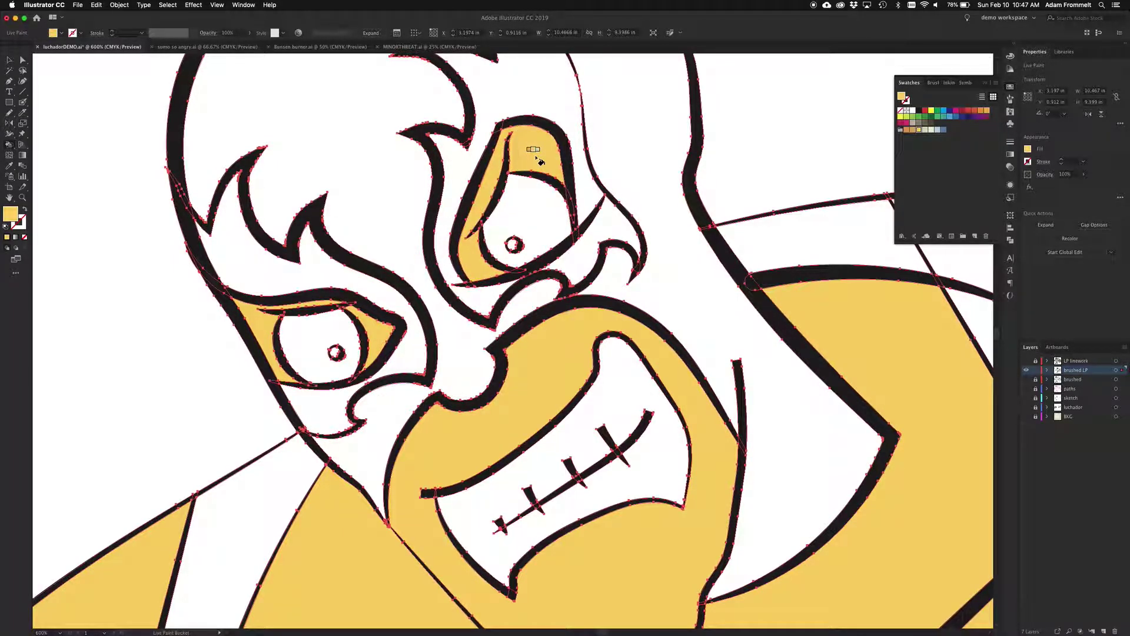
# - Fill both eyeballs and the teeth with the pale green swatch, and both pupils with red
pyautogui.press('Right')
pyautogui.click(535, 210)
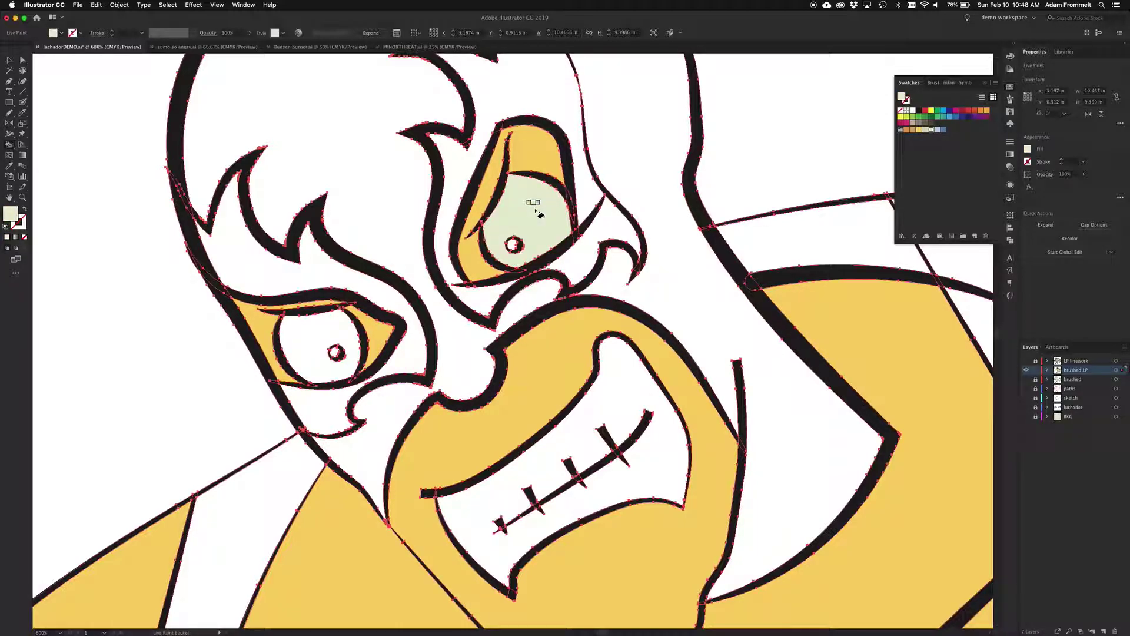
pyautogui.click(612, 391)
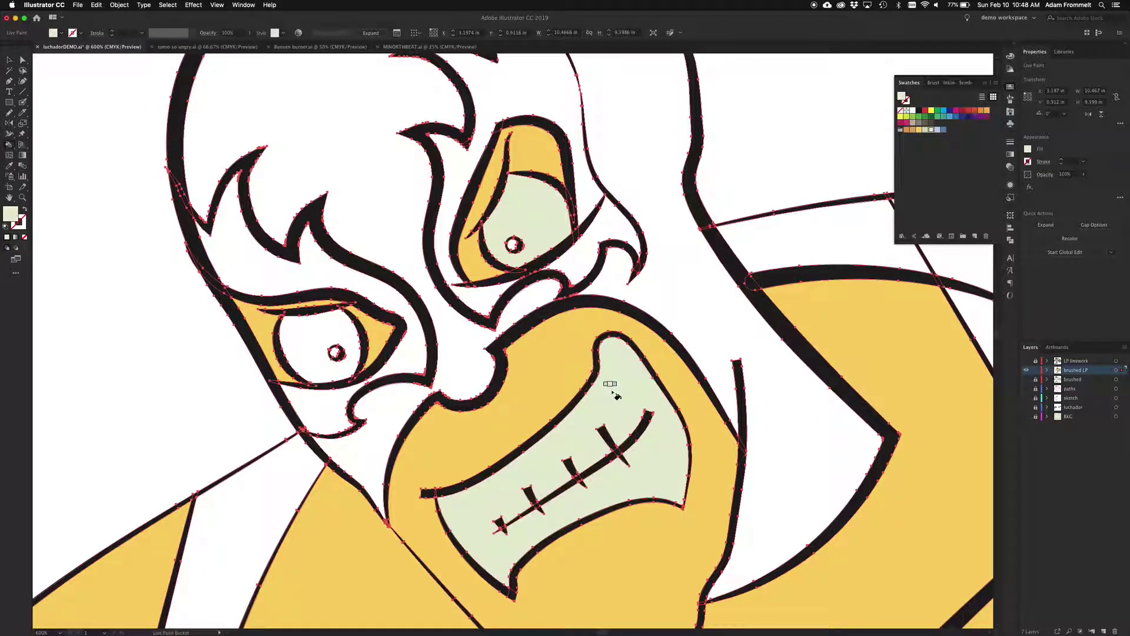
pyautogui.click(312, 330)
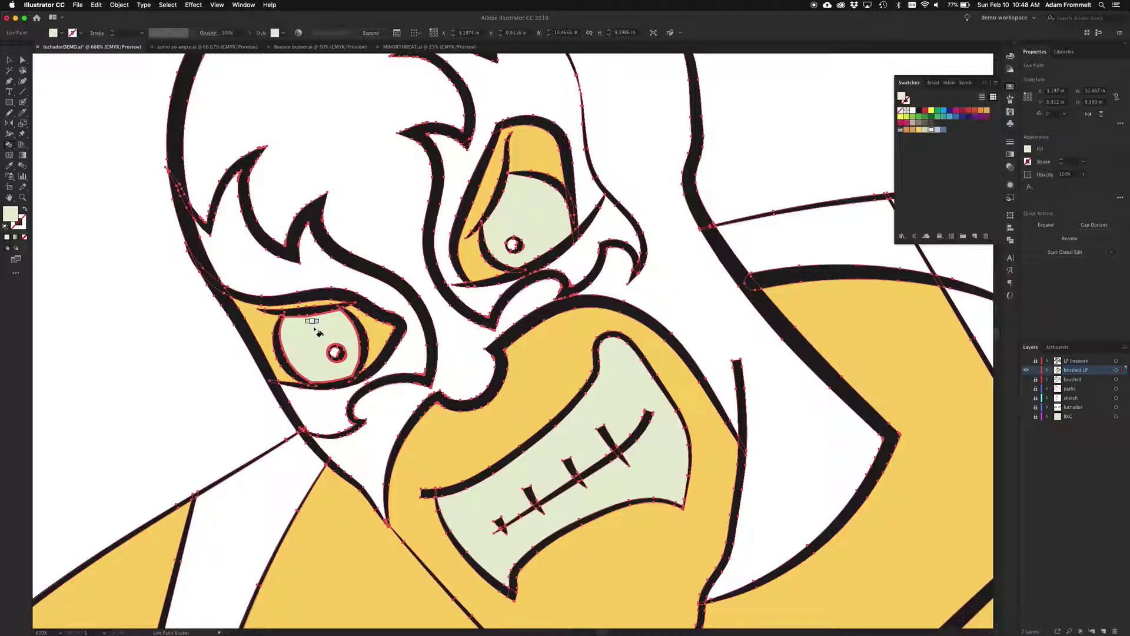
pyautogui.click(926, 111)
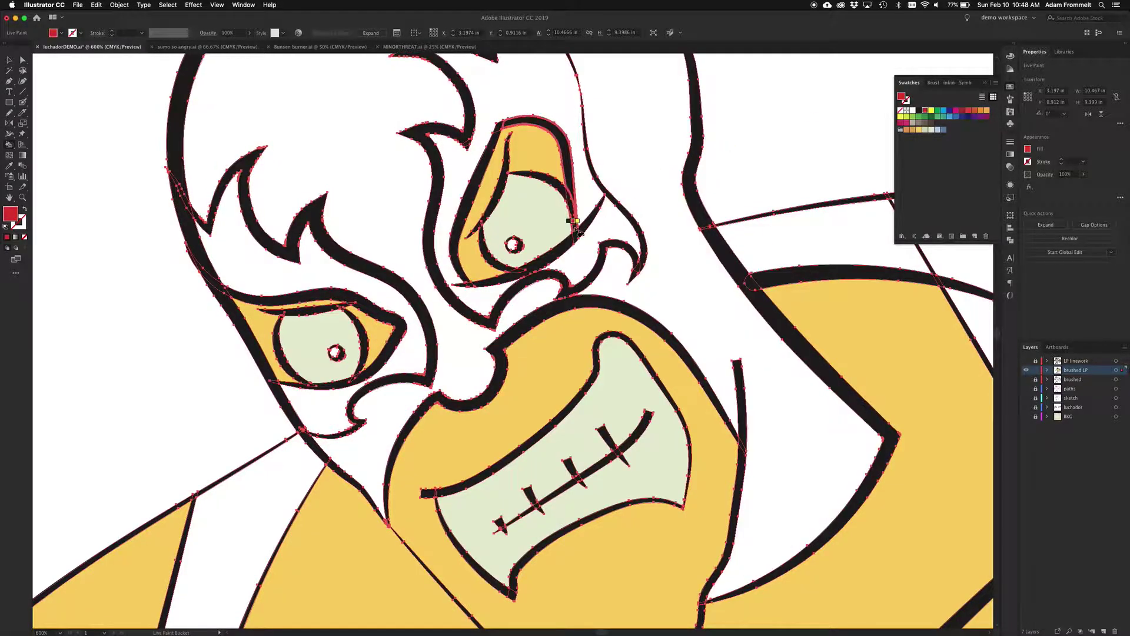
pyautogui.click(513, 245)
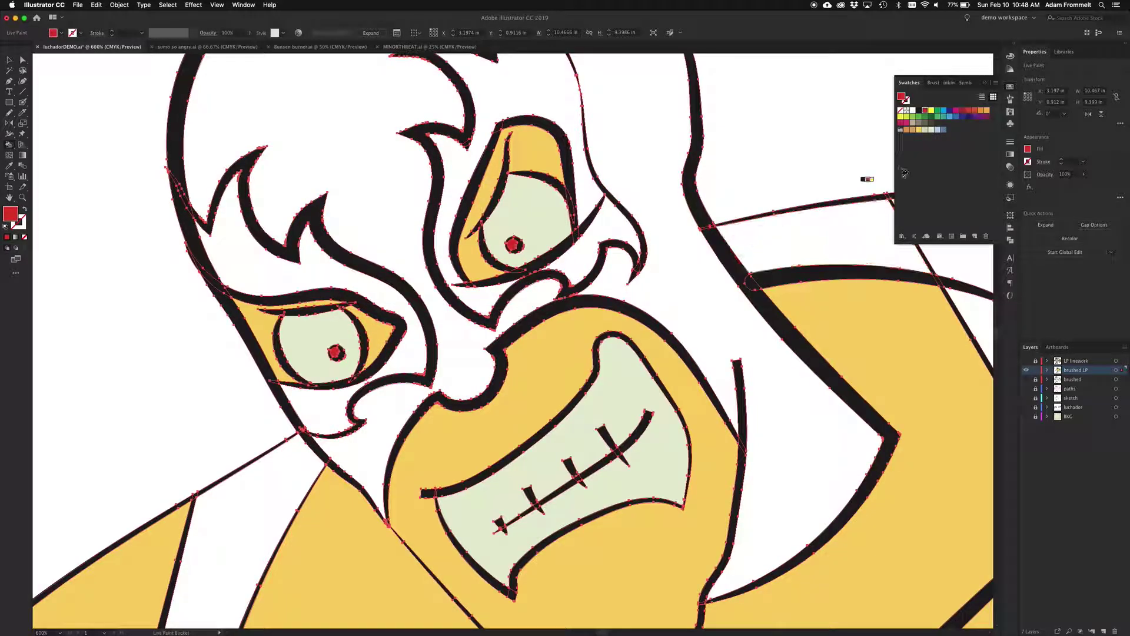
# - Fill the flame-shaped mask patches around both eyes with the light blue swatch
pyautogui.click(939, 131)
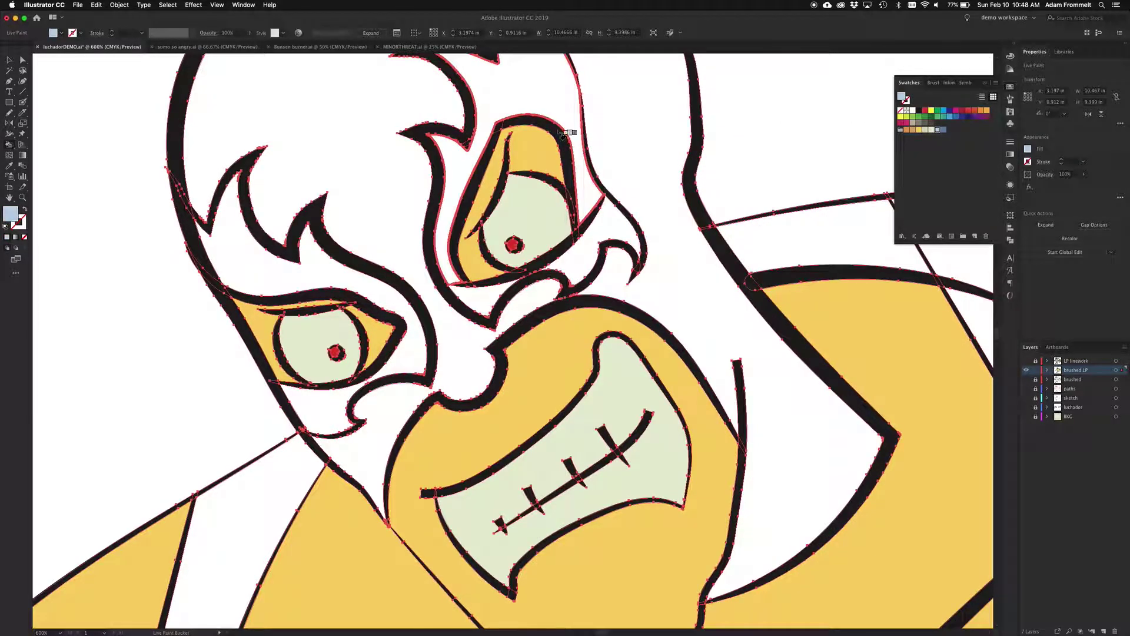
pyautogui.click(548, 96)
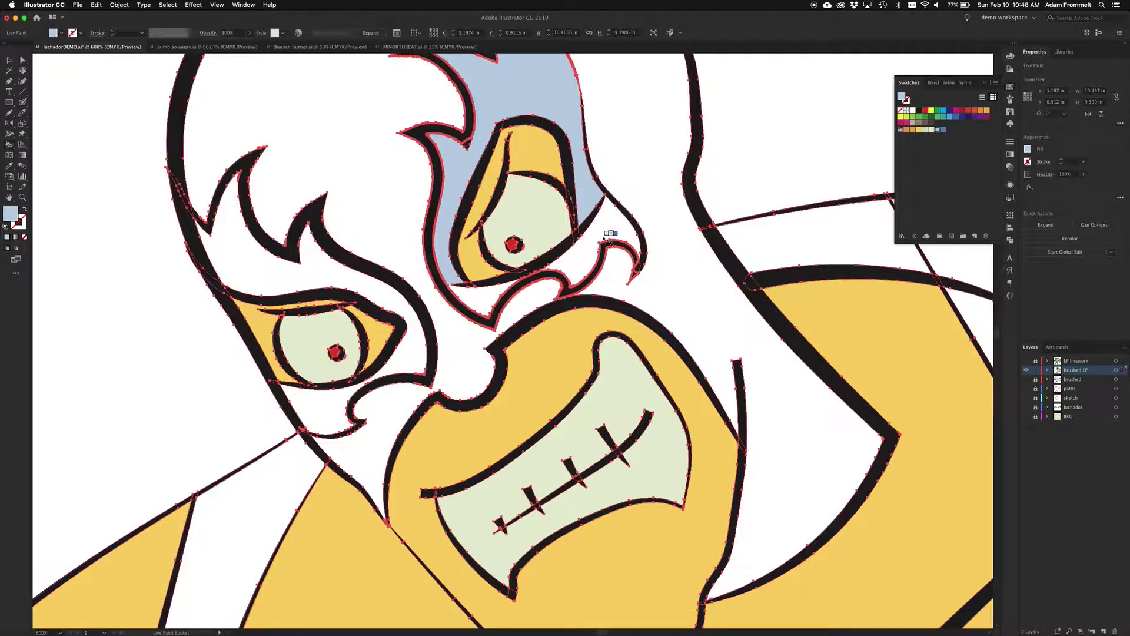
pyautogui.click(605, 228)
pyautogui.click(481, 294)
pyautogui.click(318, 261)
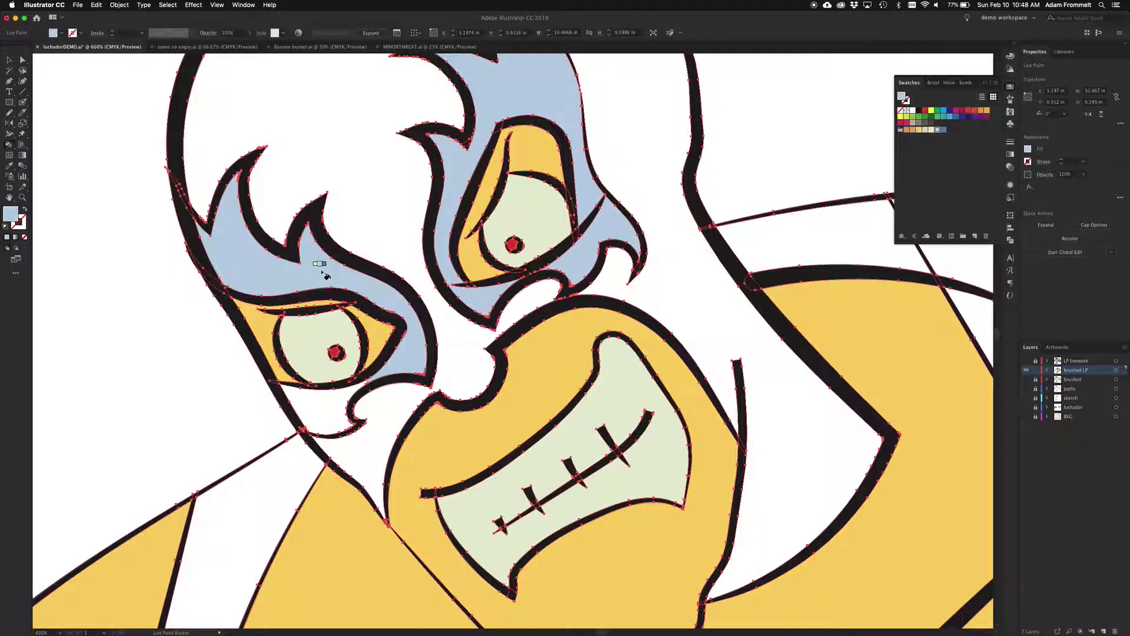
pyautogui.click(312, 403)
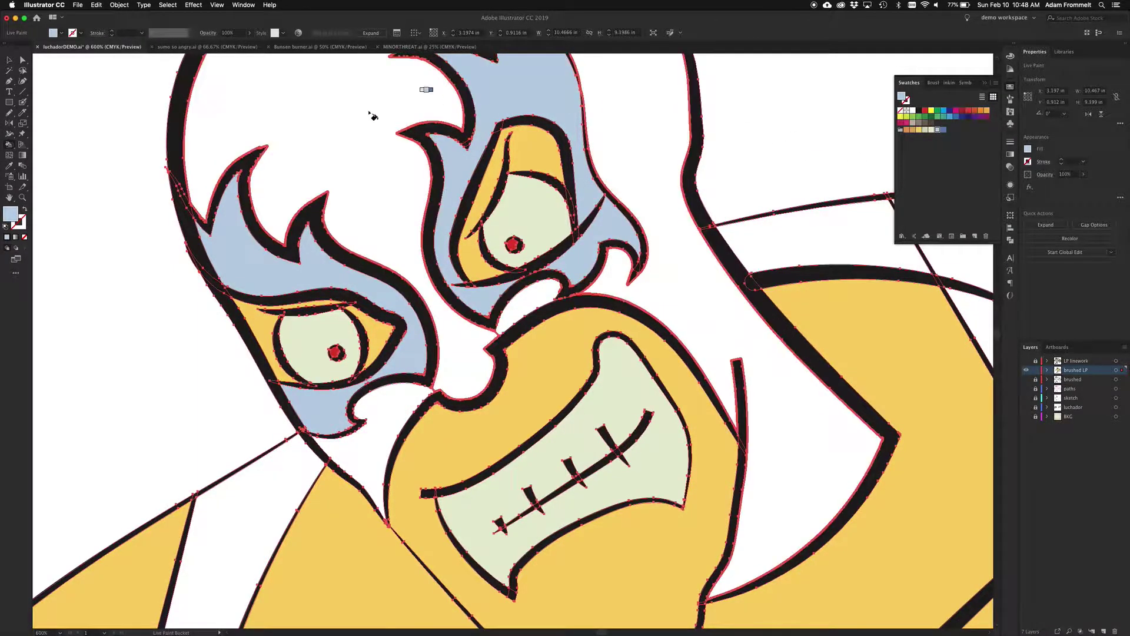
# - Fill the main mask area and the small remaining gaps under the eye patches with dark blue
pyautogui.press('Right')
pyautogui.click(346, 123)
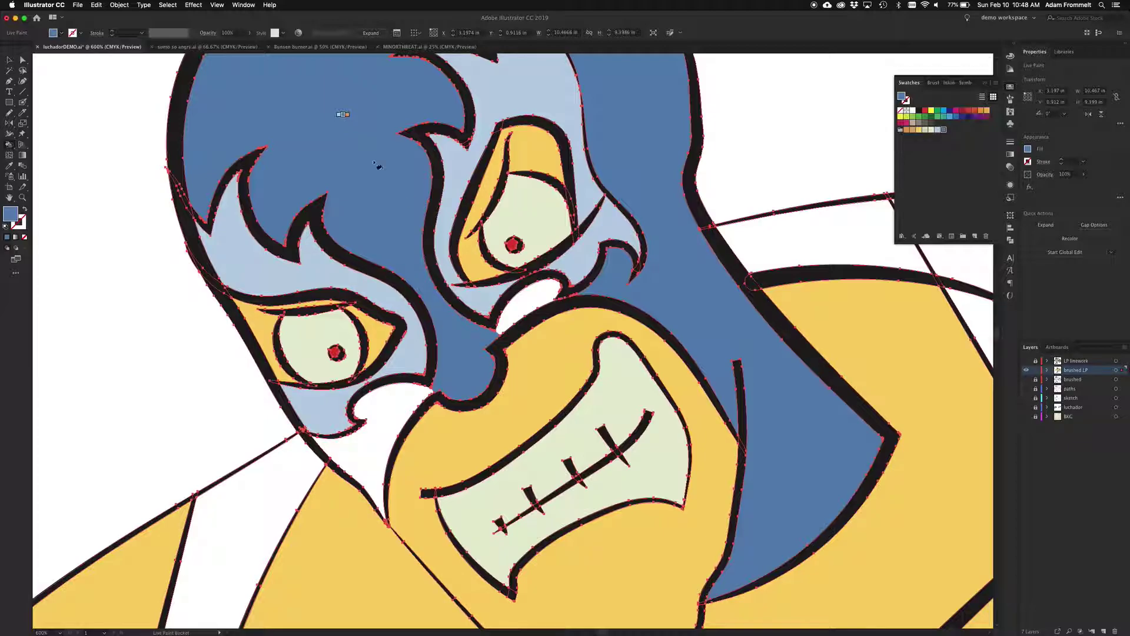
pyautogui.click(529, 297)
pyautogui.click(387, 403)
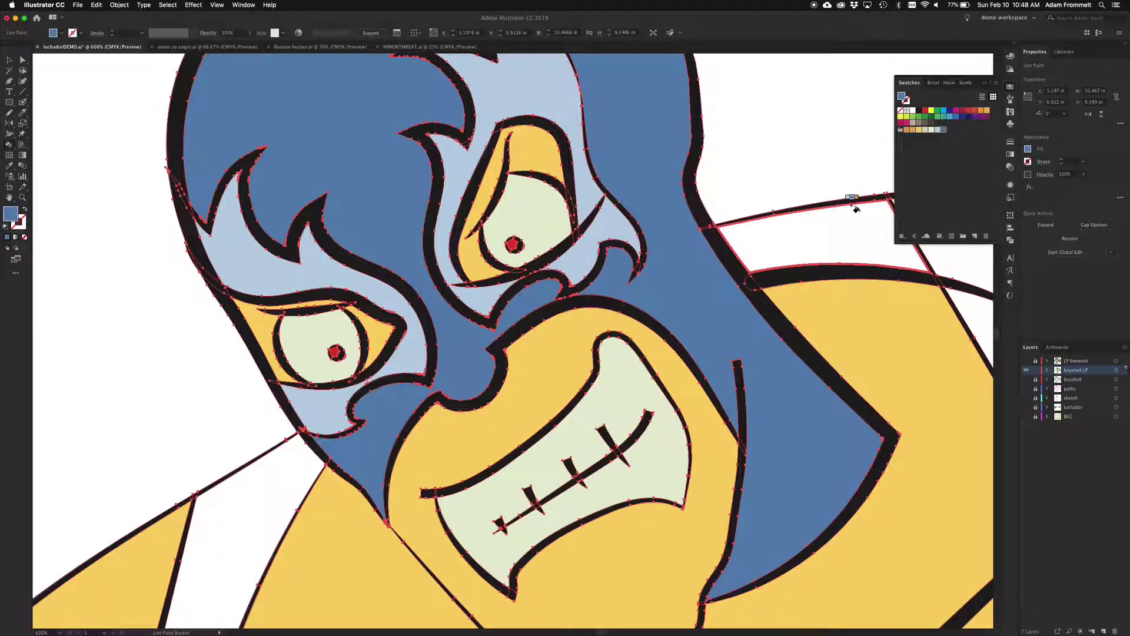
# - Switch back to yellow and fill the unpainted shoulder area beside the mask
pyautogui.press('Left')
pyautogui.press('Left')
pyautogui.press('Left')
pyautogui.press('Left')
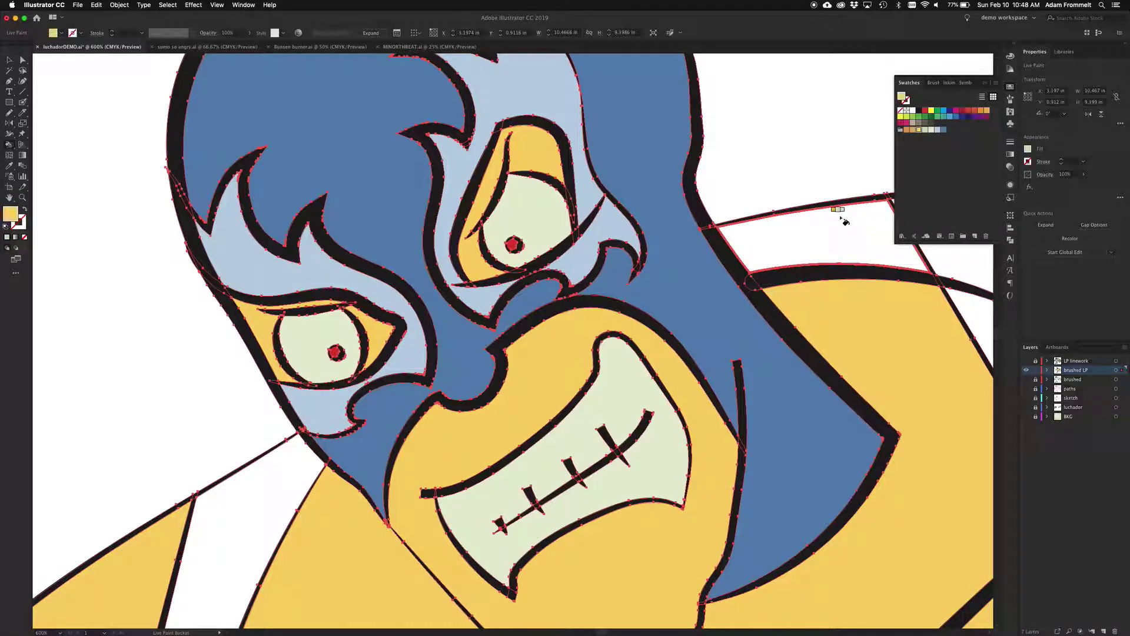
pyautogui.click(836, 228)
pyautogui.scroll(-4, 836, 227)
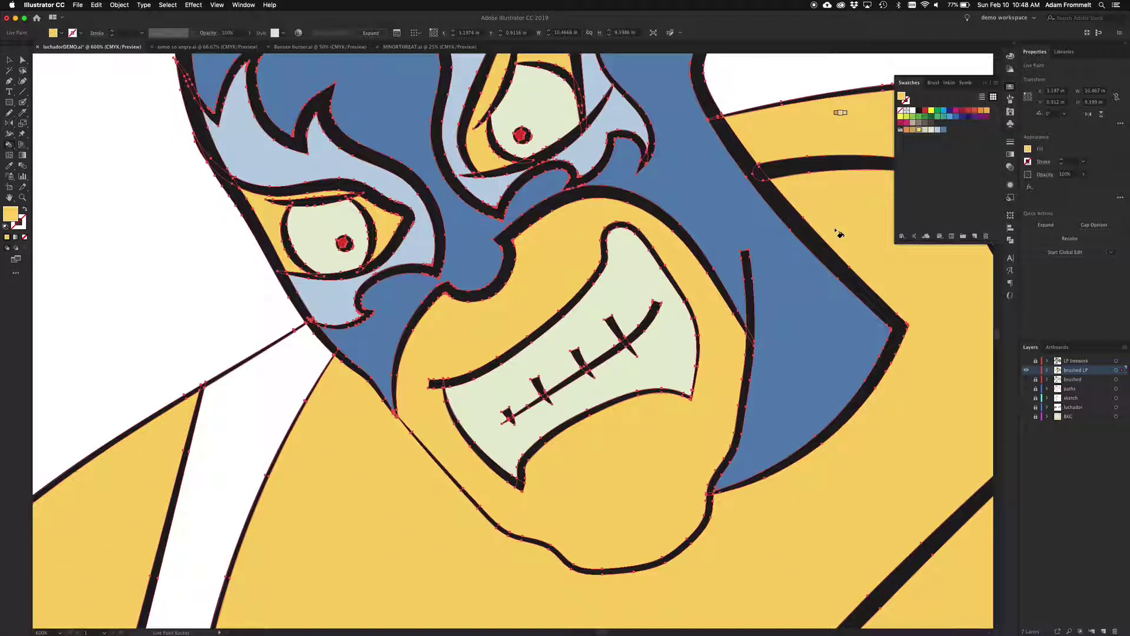
# - Fill the large foreground fist, the singlet and the small rear fist with the sage green swatch
pyautogui.press('super+minus')
pyautogui.press('super+minus')
pyautogui.press('super+minus')
pyautogui.press('super+minus')
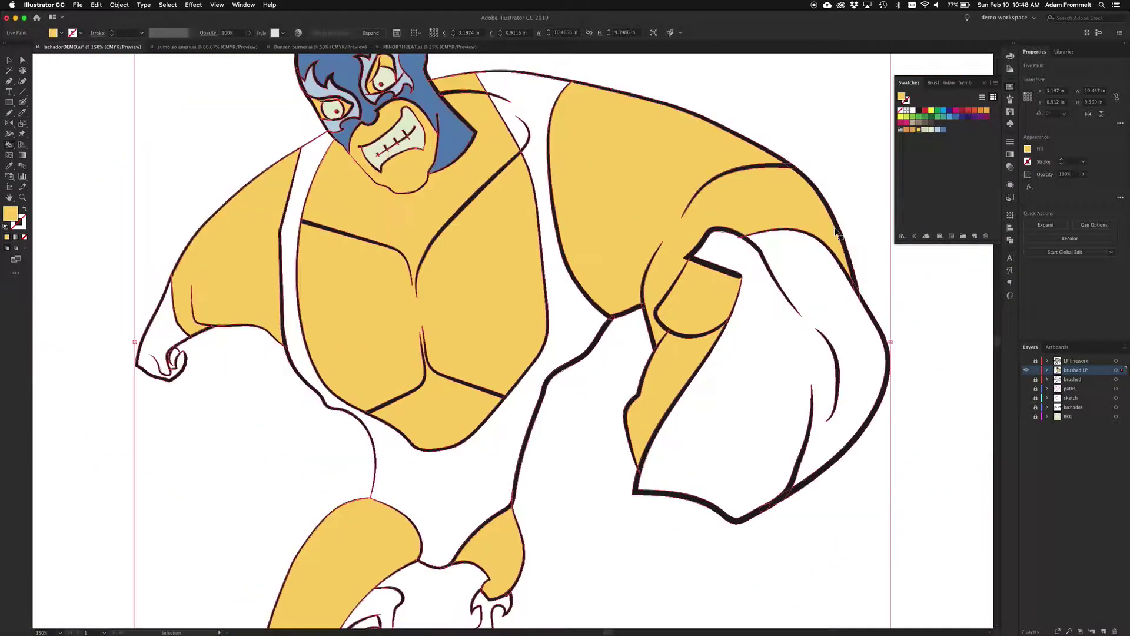
pyautogui.scroll(-2, 839, 231)
pyautogui.scroll(3, 839, 219)
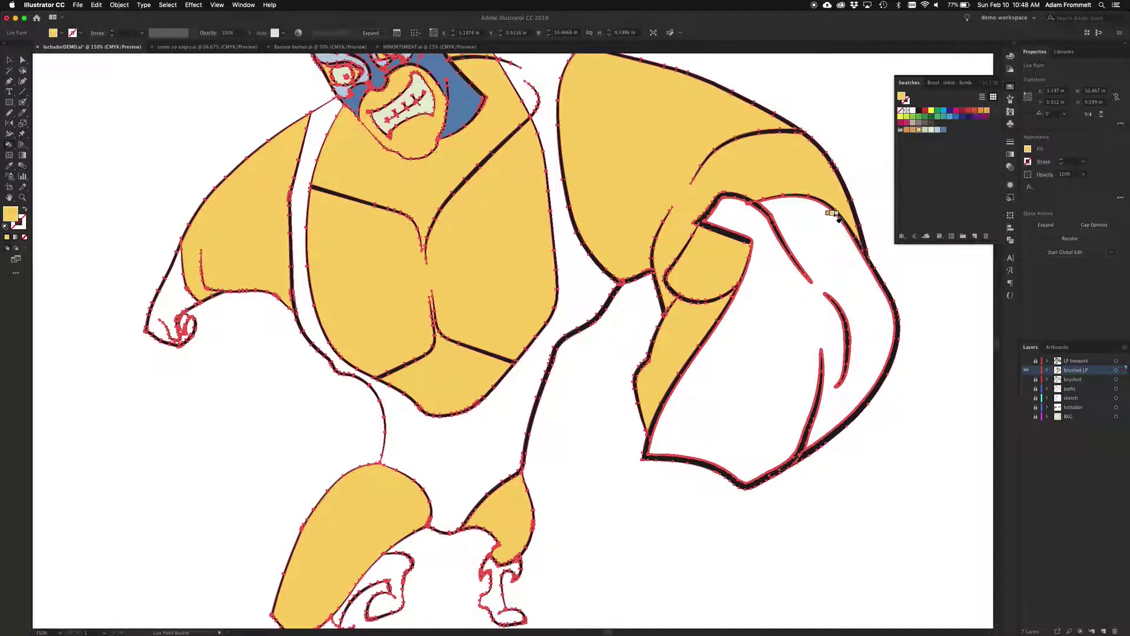
pyautogui.click(928, 131)
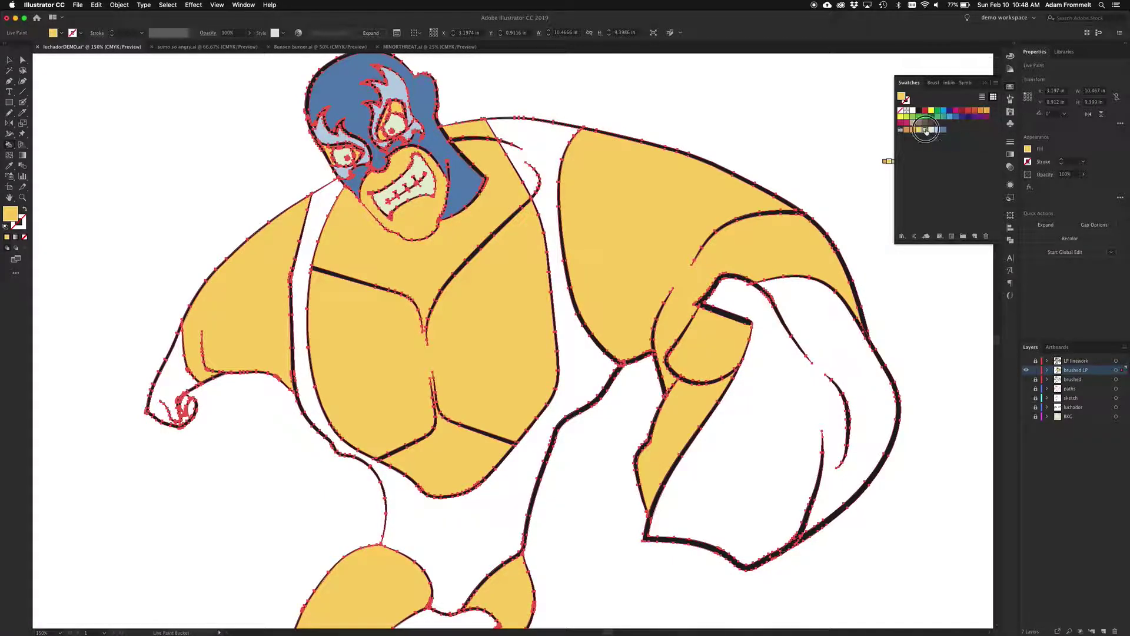
pyautogui.click(753, 451)
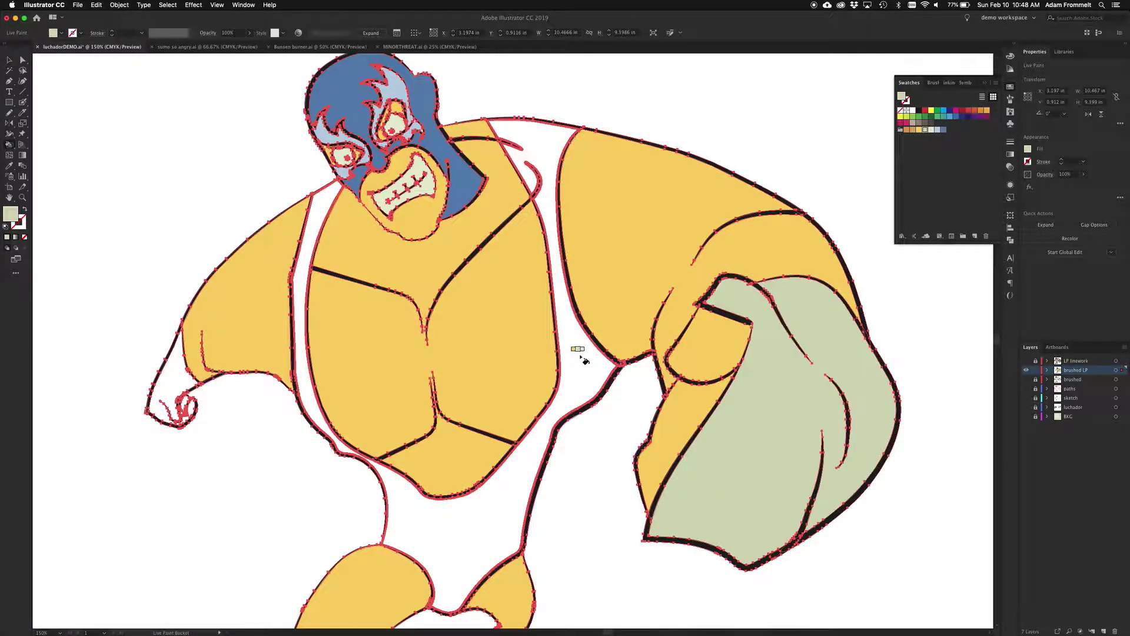
pyautogui.click(583, 358)
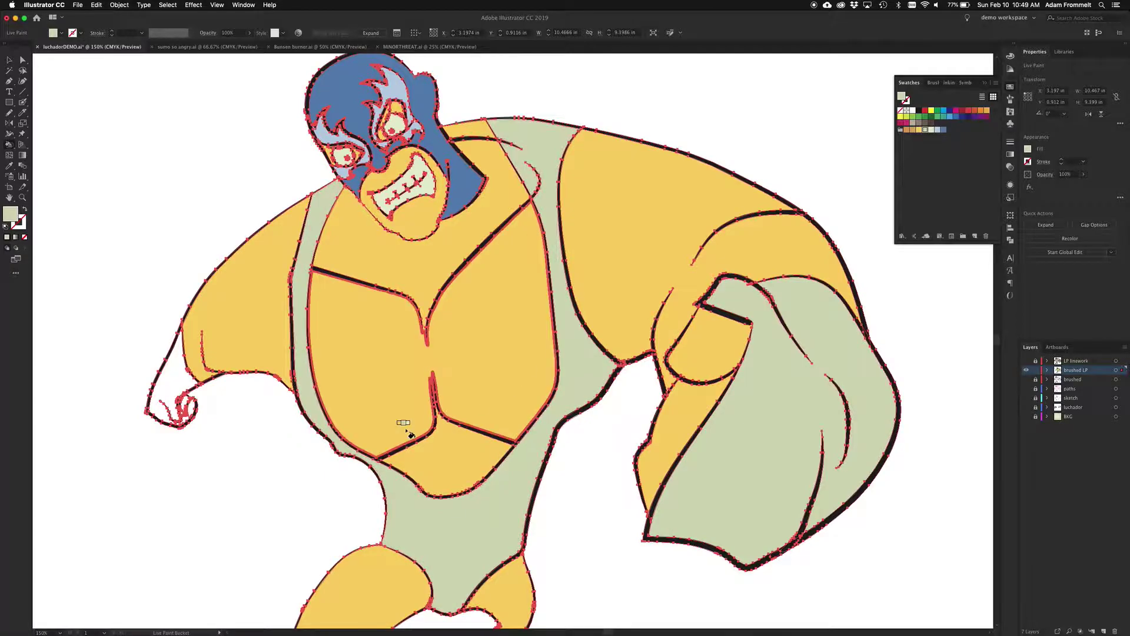
pyautogui.click(173, 381)
pyautogui.click(185, 402)
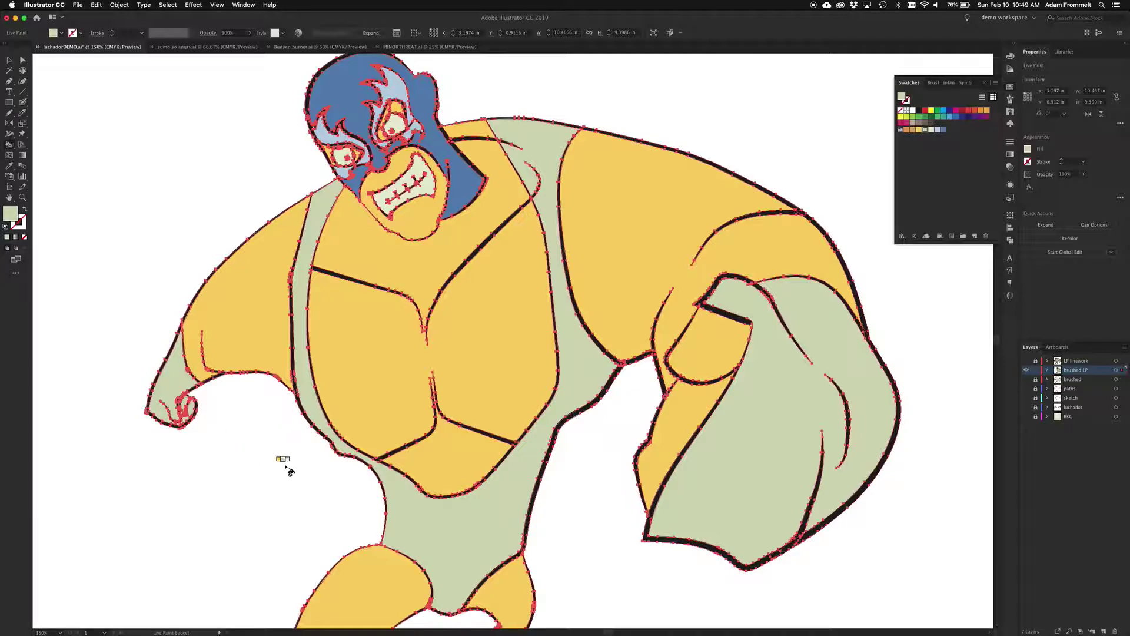
# - Fit the artboard in view and try the pale green swatch on both fists and the singlet
pyautogui.scroll(-5, 286, 466)
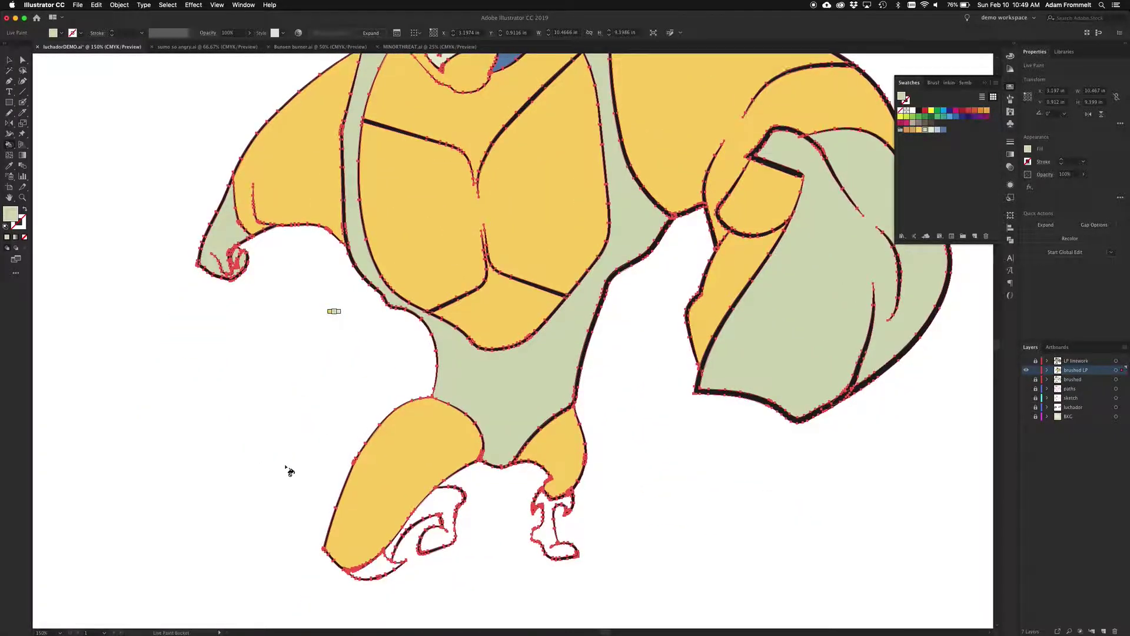
pyautogui.scroll(4, 285, 467)
pyautogui.press('super+minus')
pyautogui.press('super+minus')
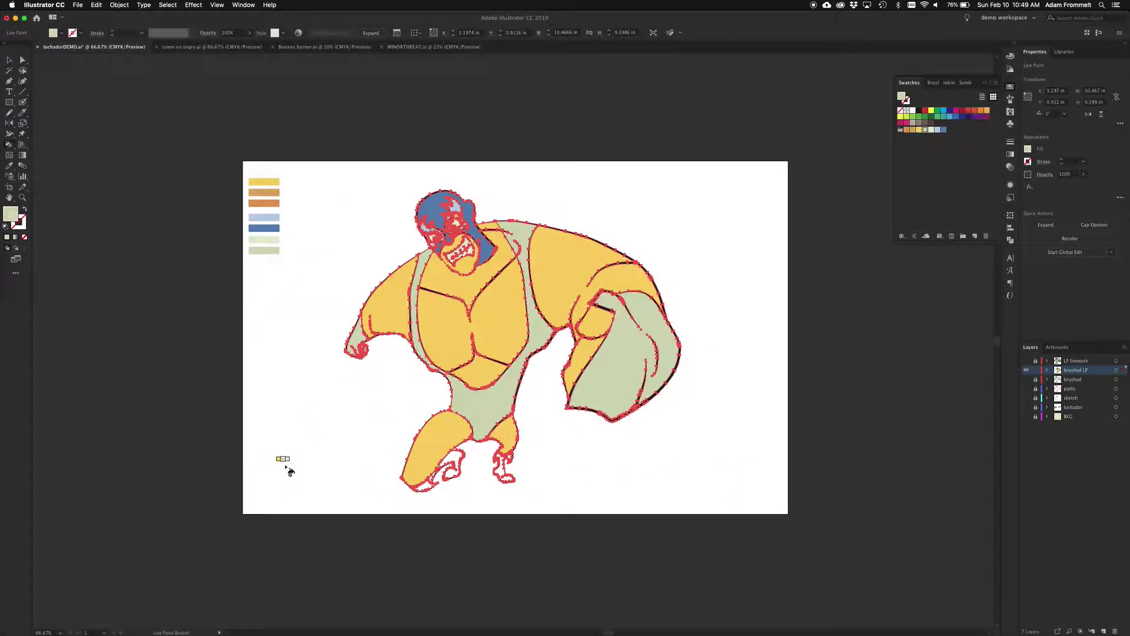
pyautogui.press('super+0')
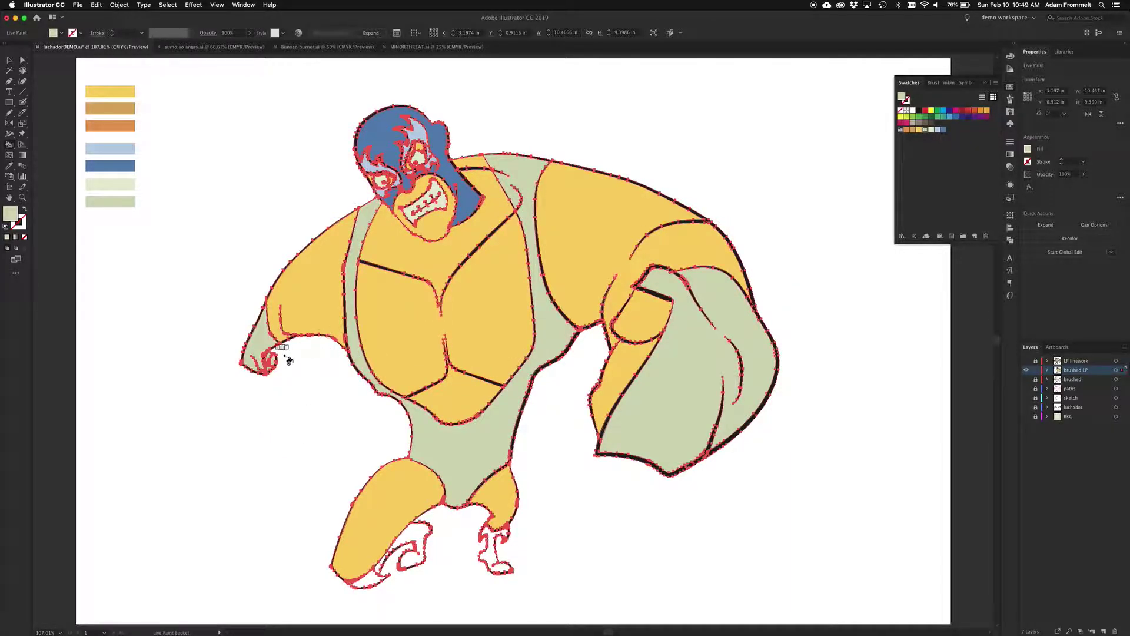
pyautogui.press('Right')
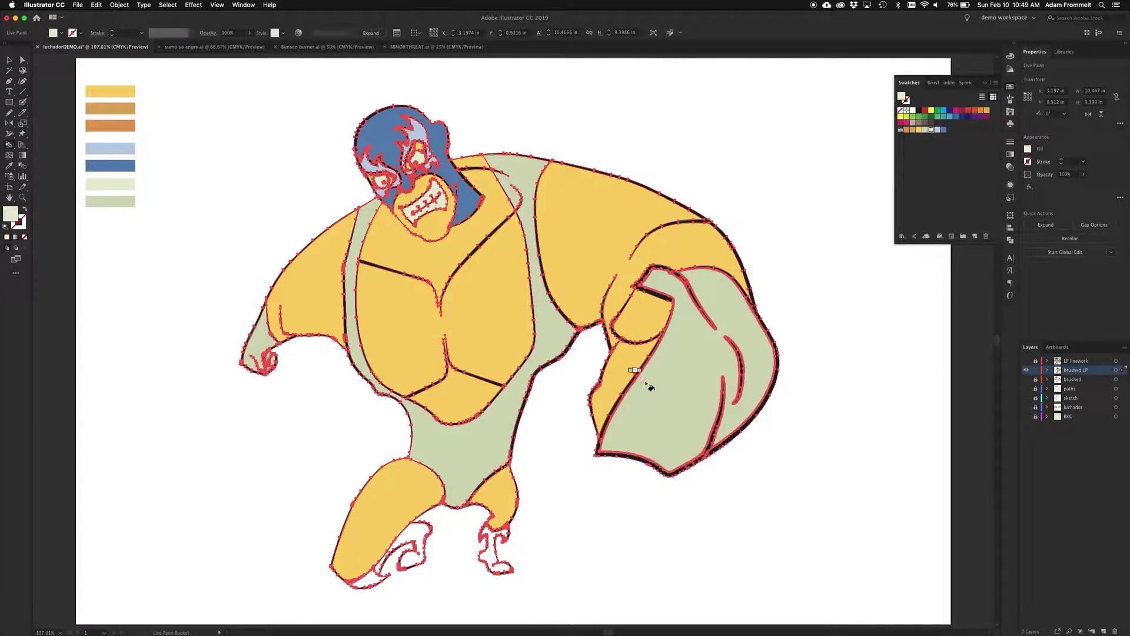
pyautogui.click(672, 400)
pyautogui.click(560, 328)
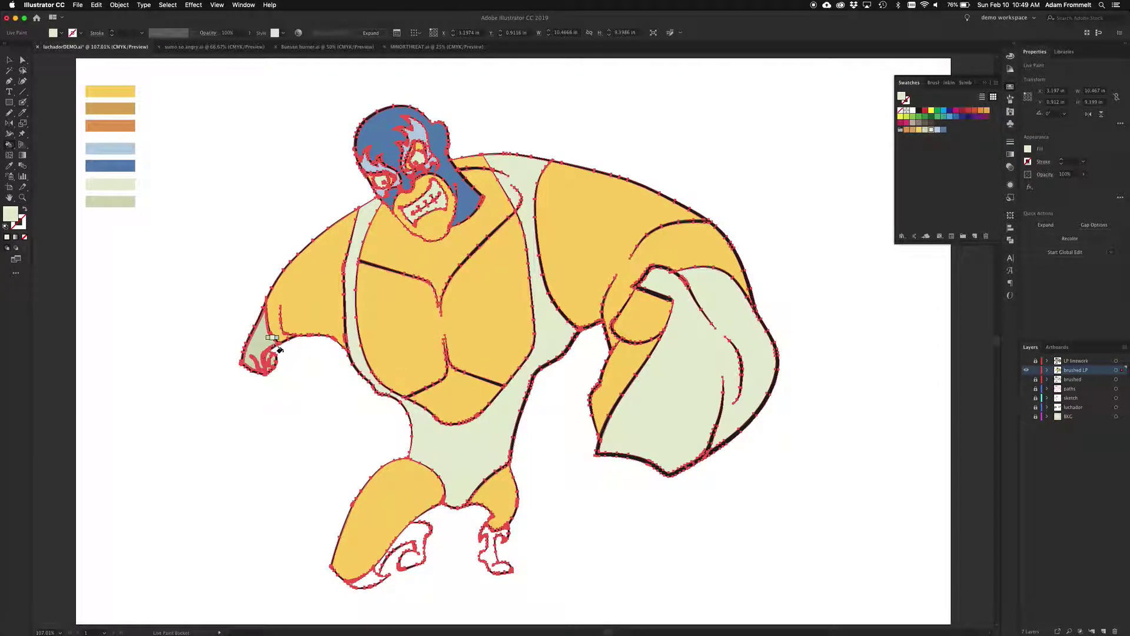
pyautogui.click(261, 345)
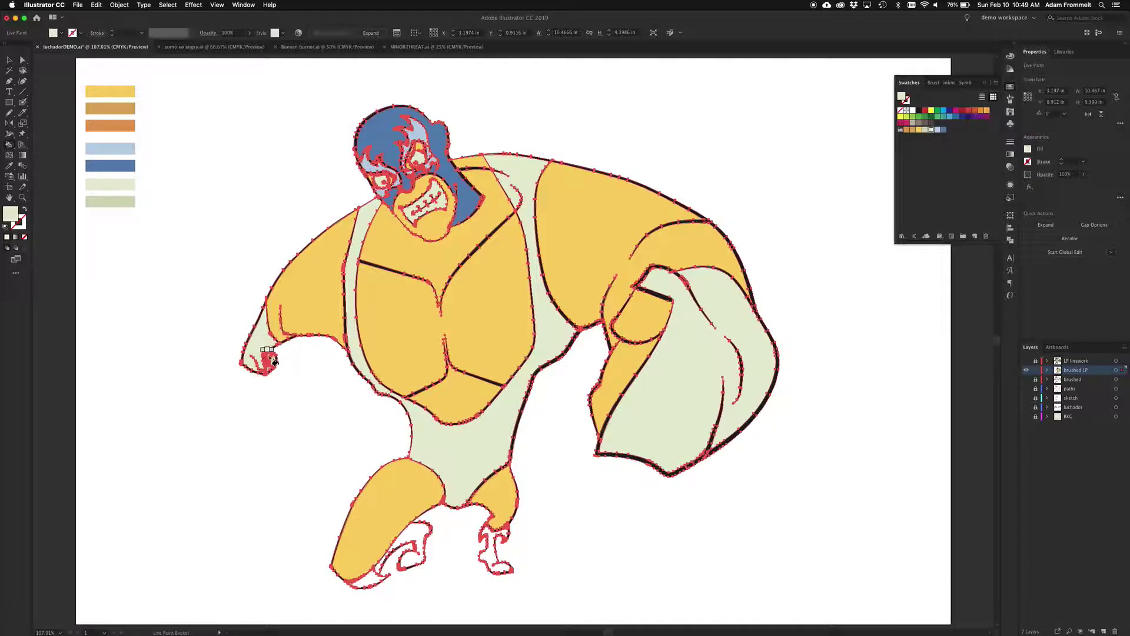
pyautogui.click(270, 357)
pyautogui.click(273, 361)
# - Undo the pale green fills on the fists and the singlet
pyautogui.press('v')
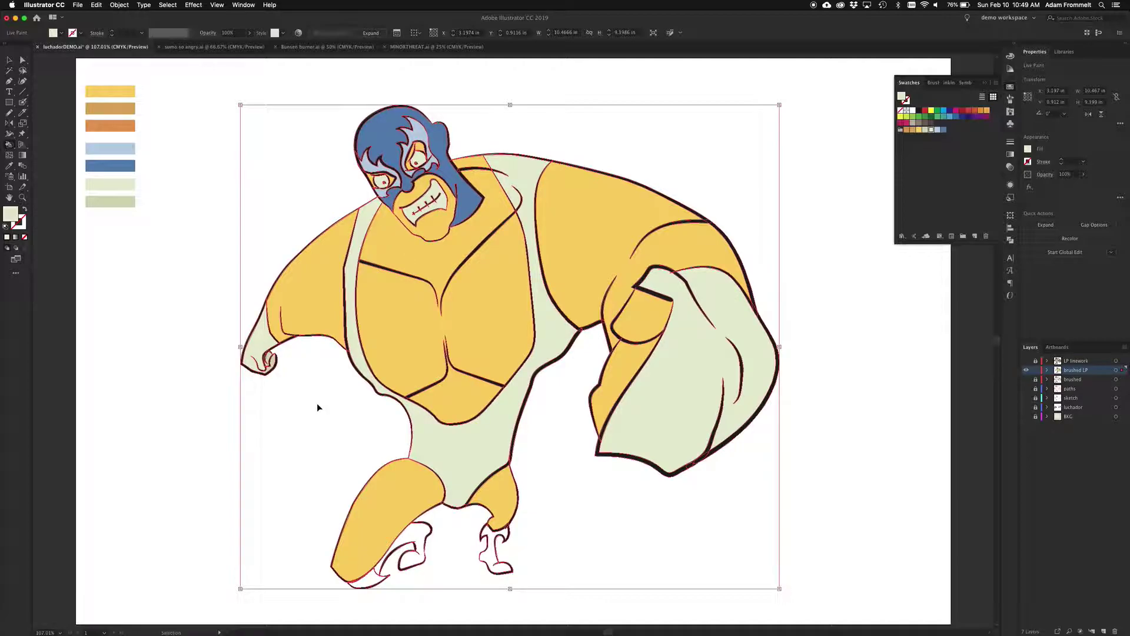
pyautogui.press('super+z')
pyautogui.press('super+z')
pyautogui.press('super+z')
pyautogui.press('k')
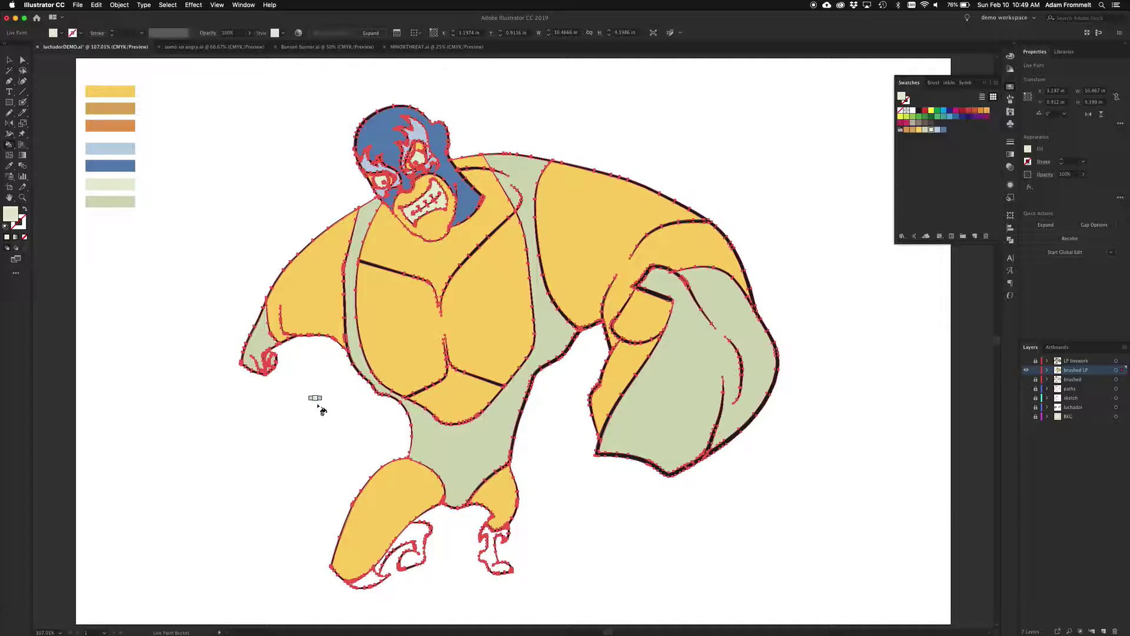
# - Expand the whole luchador Live Paint group and ungroup it into separate shapes
pyautogui.press('v')
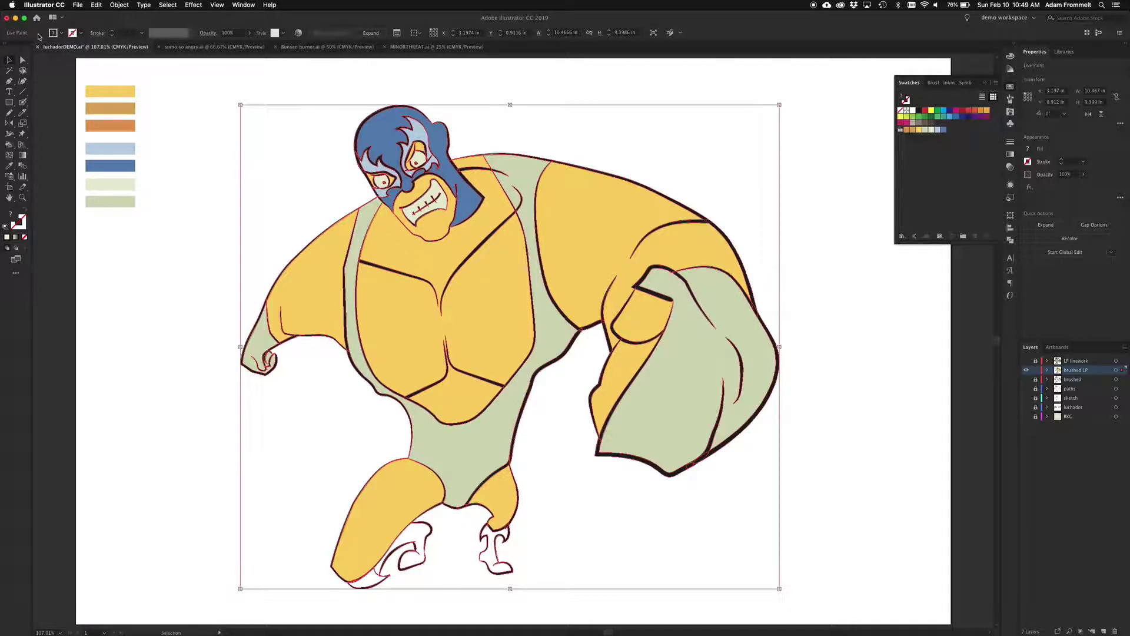
pyautogui.click(118, 5)
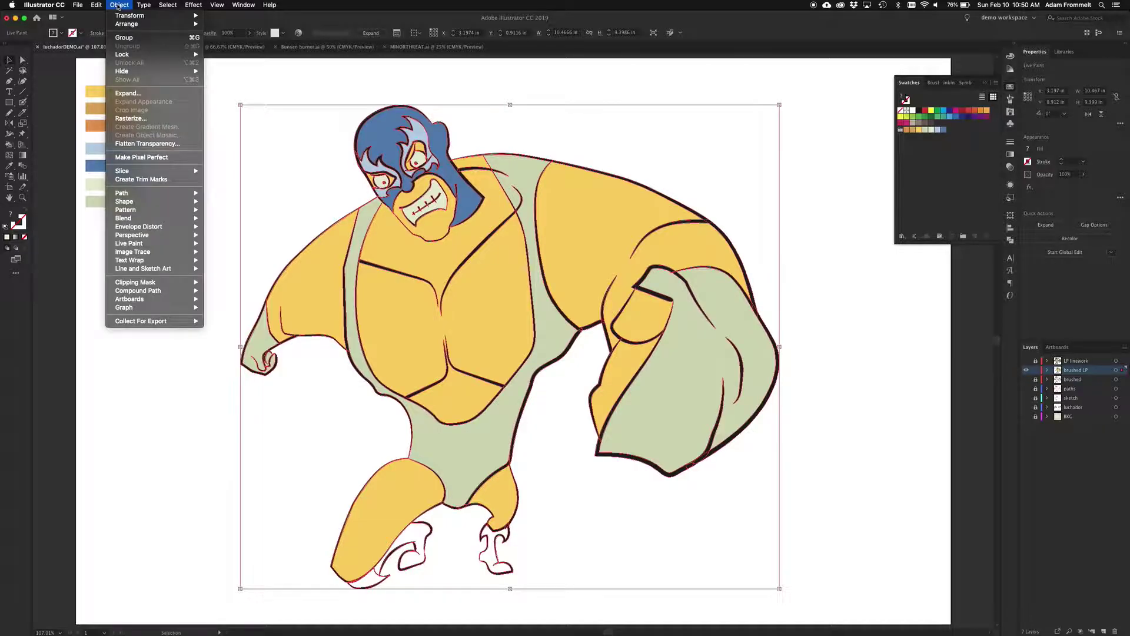
pyautogui.moveTo(136, 245)
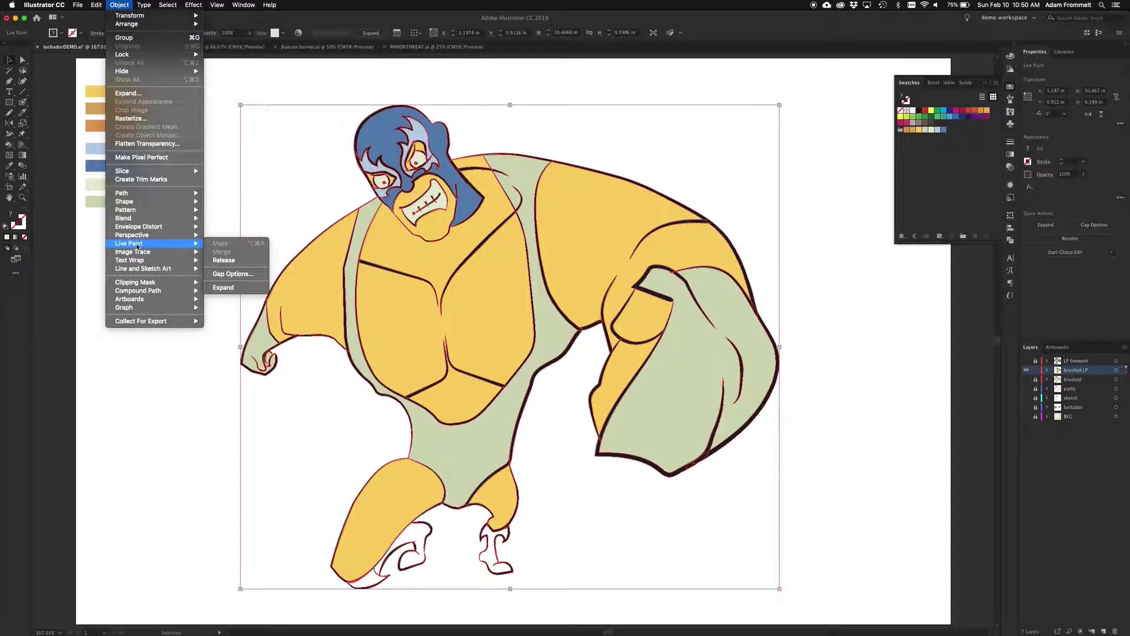
pyautogui.click(239, 289)
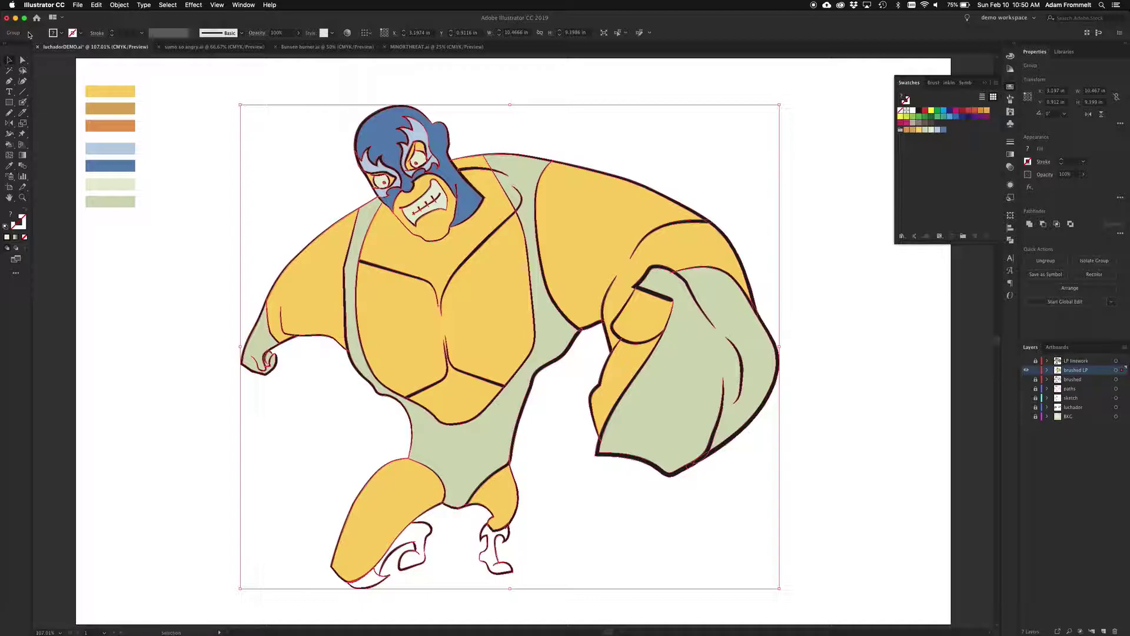
pyautogui.press('super+shift+g')
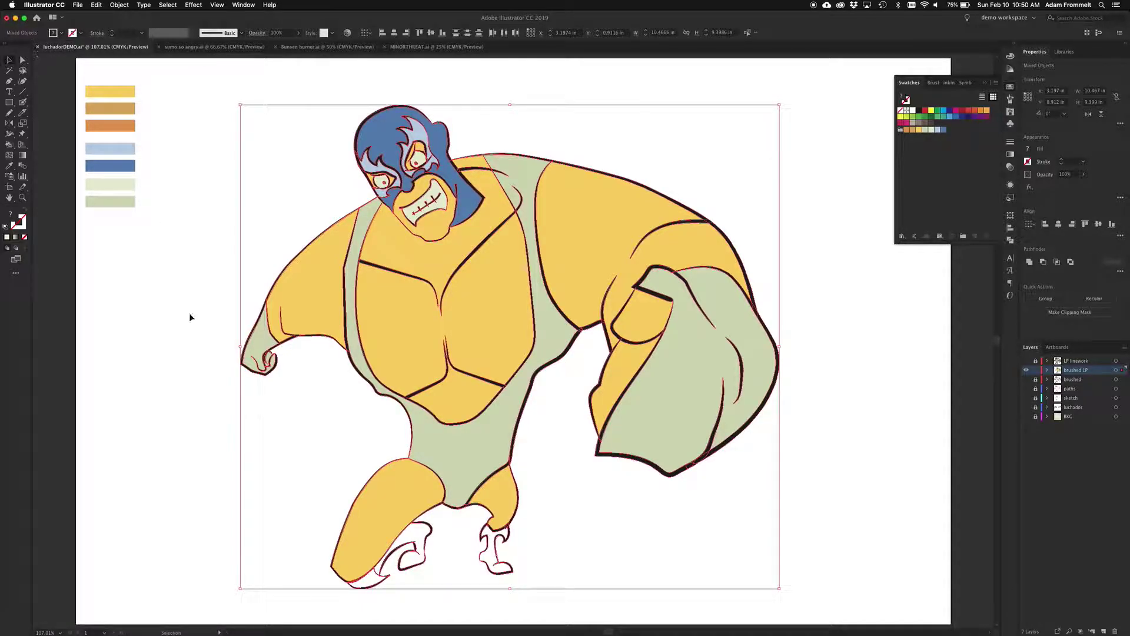
pyautogui.click(192, 380)
# - Select every shape sharing the chest's yellow fill color and recolor them all to a pale cream
pyautogui.click(305, 302)
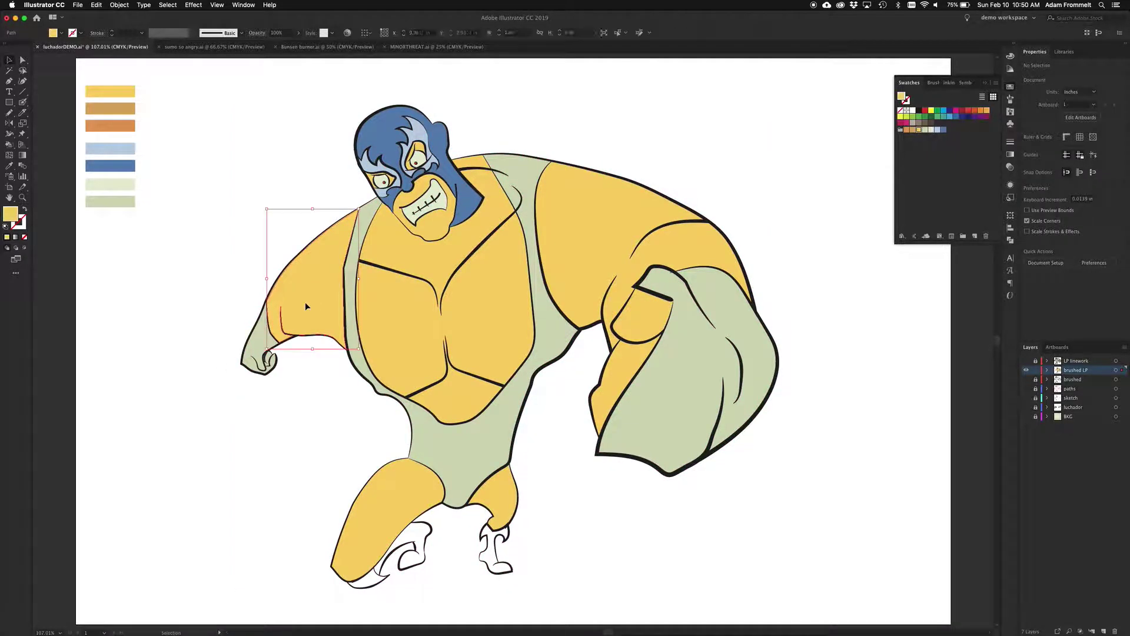
pyautogui.click(402, 319)
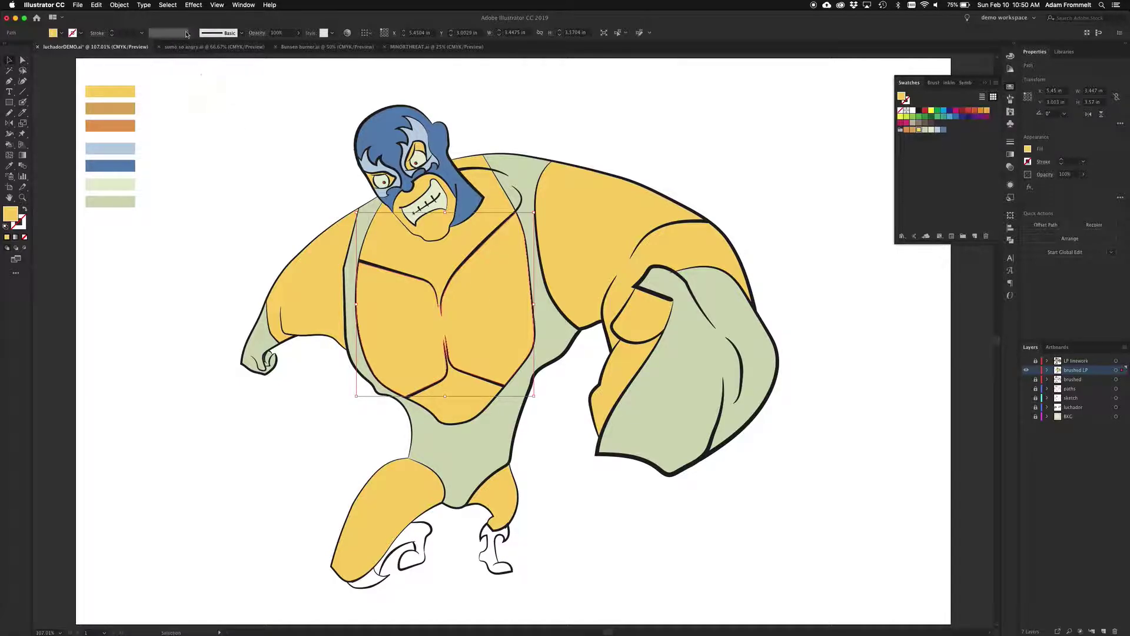
pyautogui.click(176, 6)
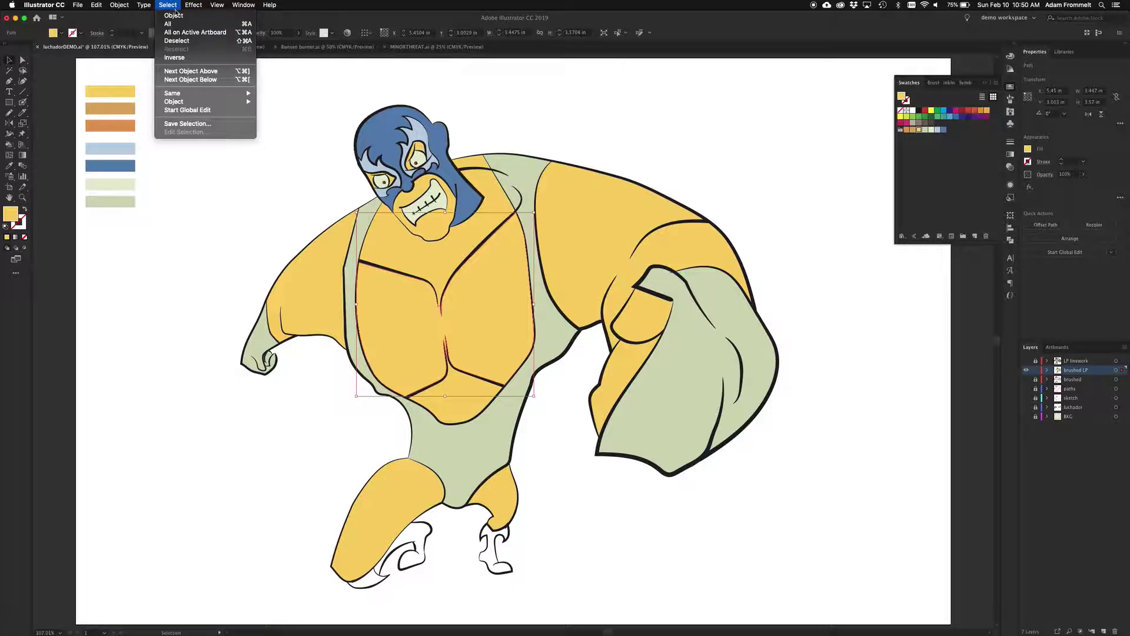
pyautogui.moveTo(212, 99)
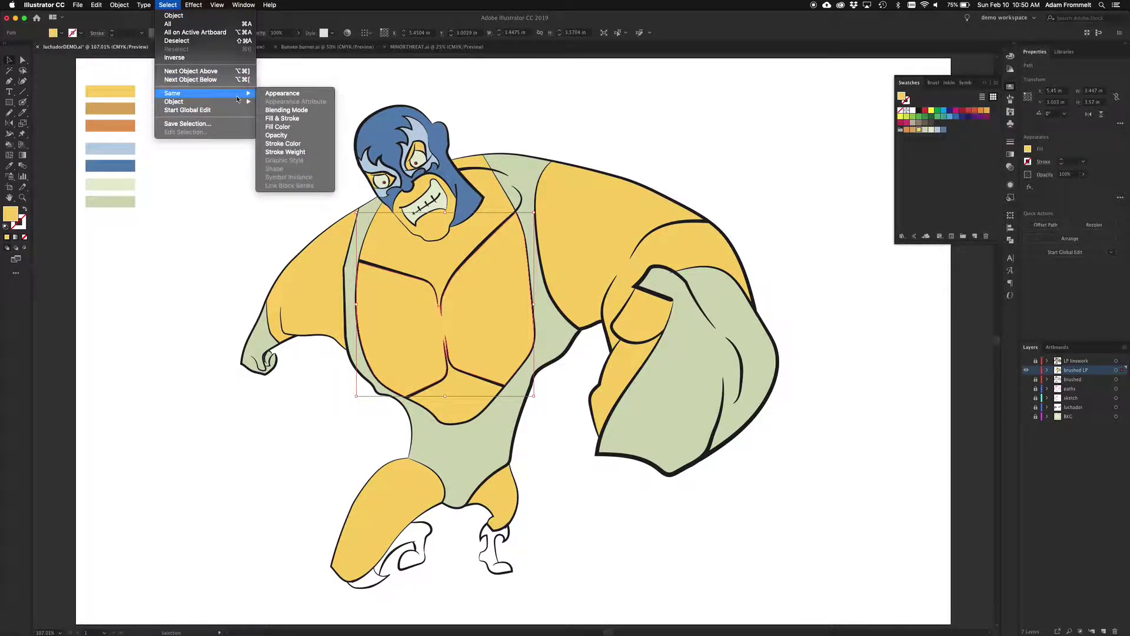
pyautogui.click(301, 130)
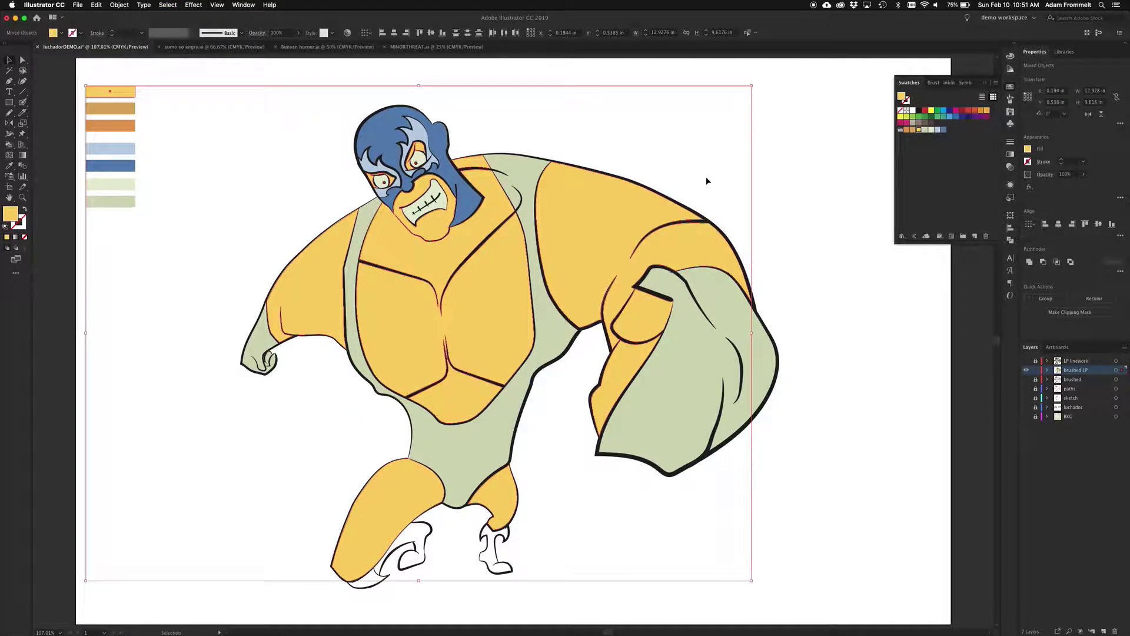
pyautogui.doubleClick(904, 99)
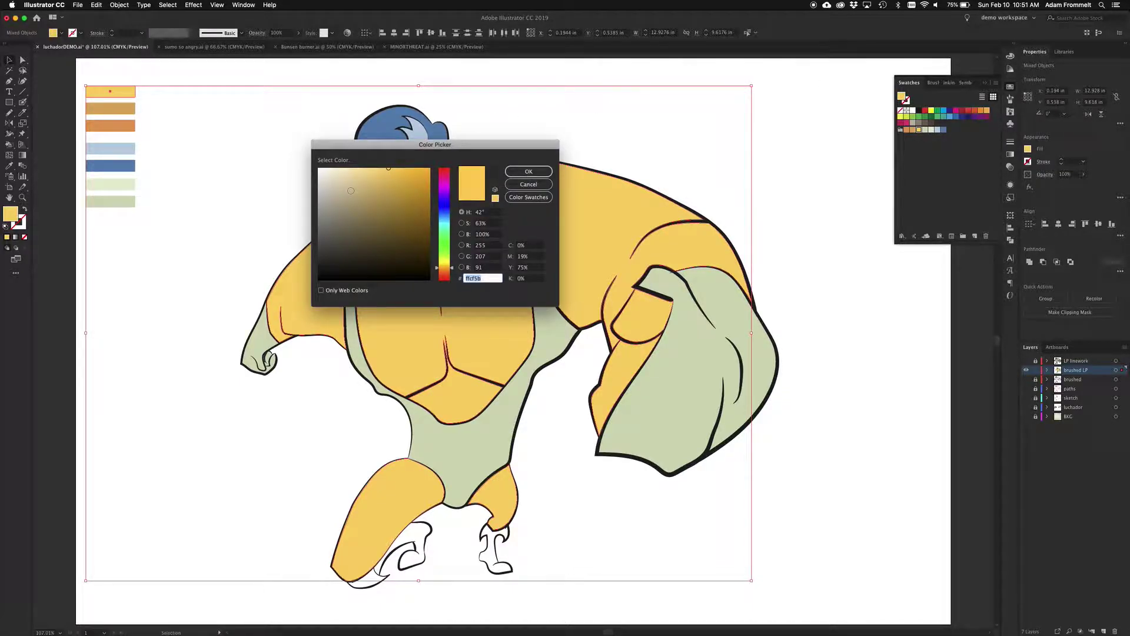
pyautogui.moveTo(387, 170); pyautogui.dragTo(339, 173)
pyautogui.click(528, 171)
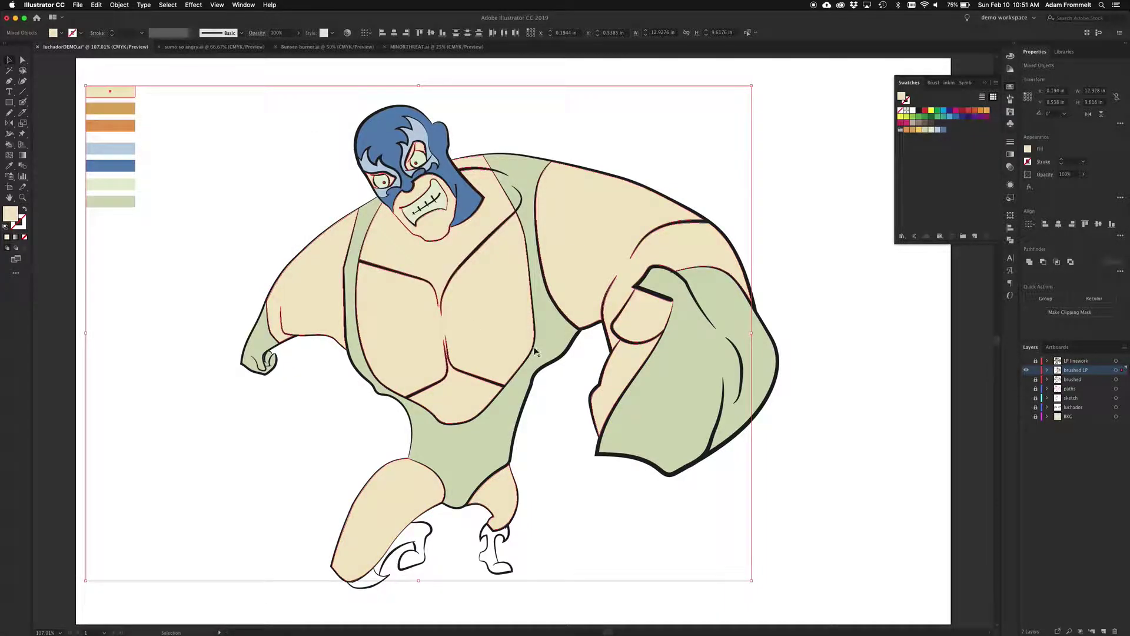
# - Select every shape sharing the singlet's sage green fill color and recolor them all to purple a558a0
pyautogui.click(555, 346)
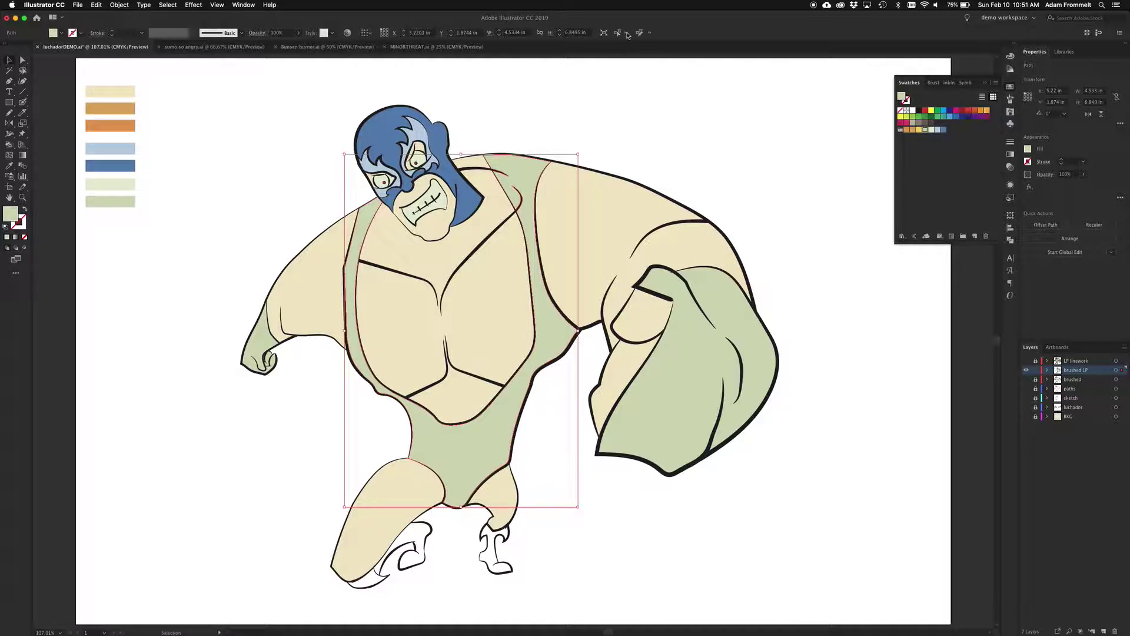
pyautogui.click(627, 34)
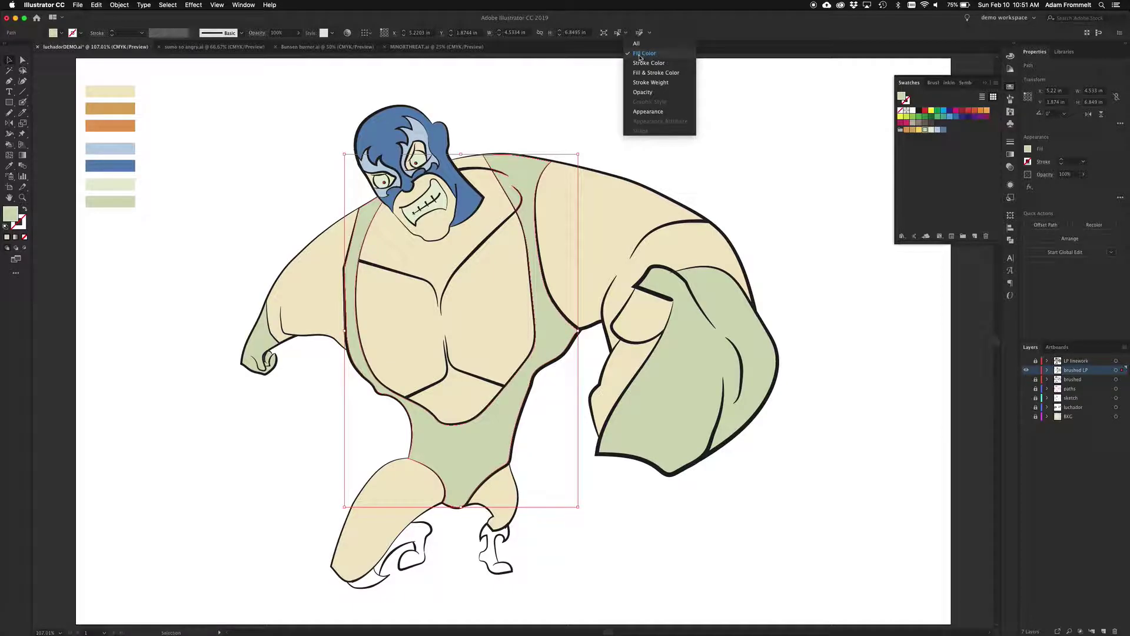
pyautogui.click(641, 54)
pyautogui.click(616, 34)
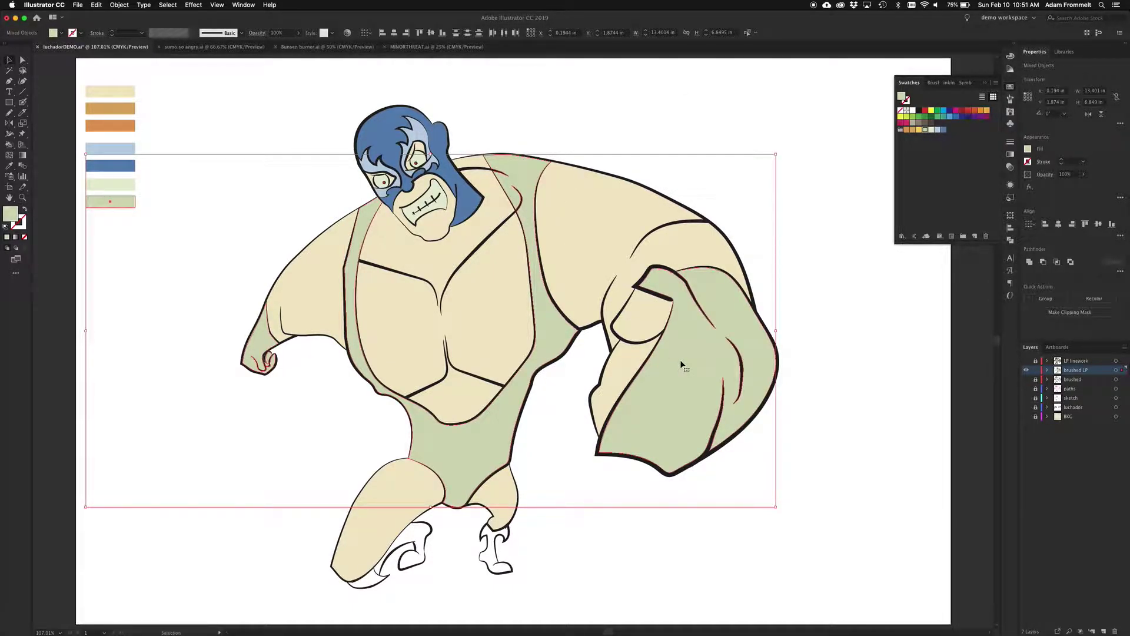
pyautogui.doubleClick(902, 98)
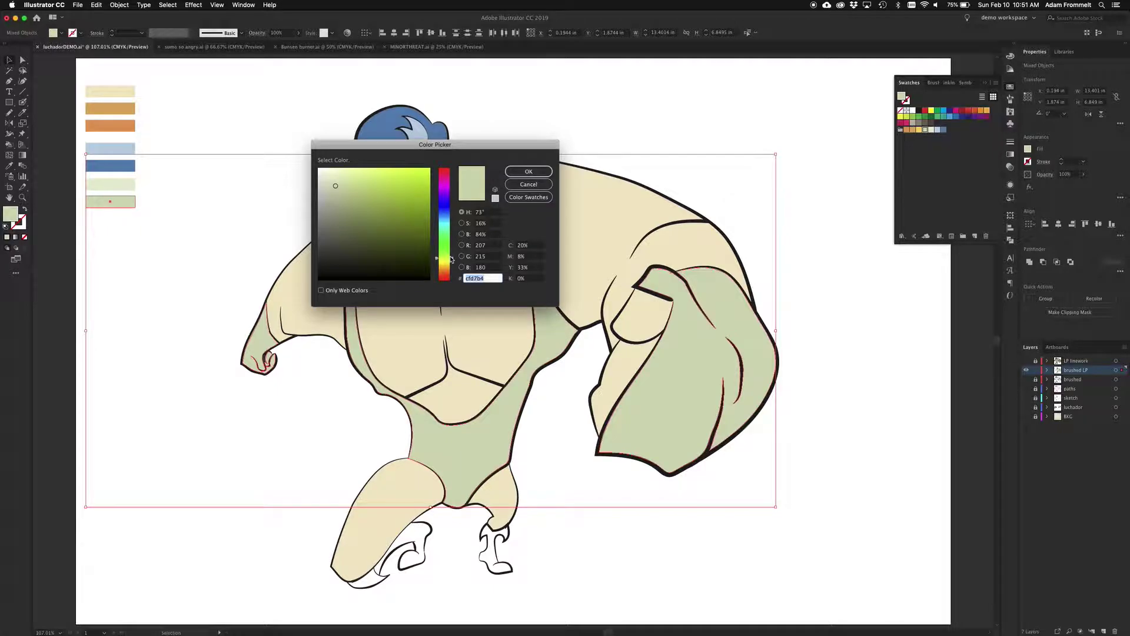
pyautogui.moveTo(453, 260); pyautogui.dragTo(454, 184)
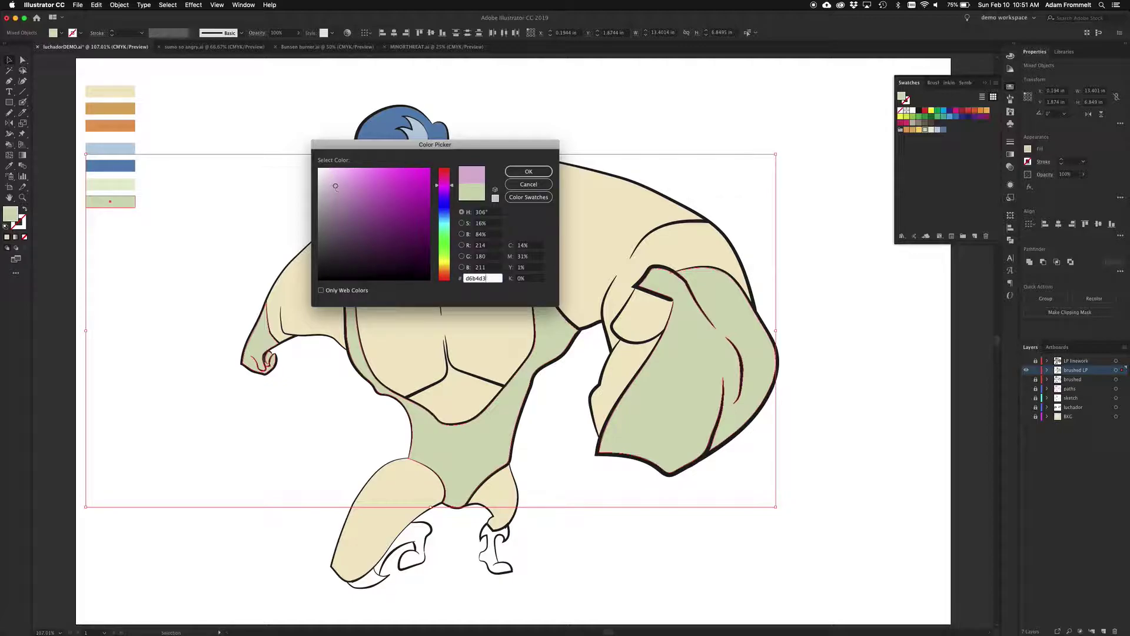
pyautogui.moveTo(335, 186); pyautogui.dragTo(370, 207)
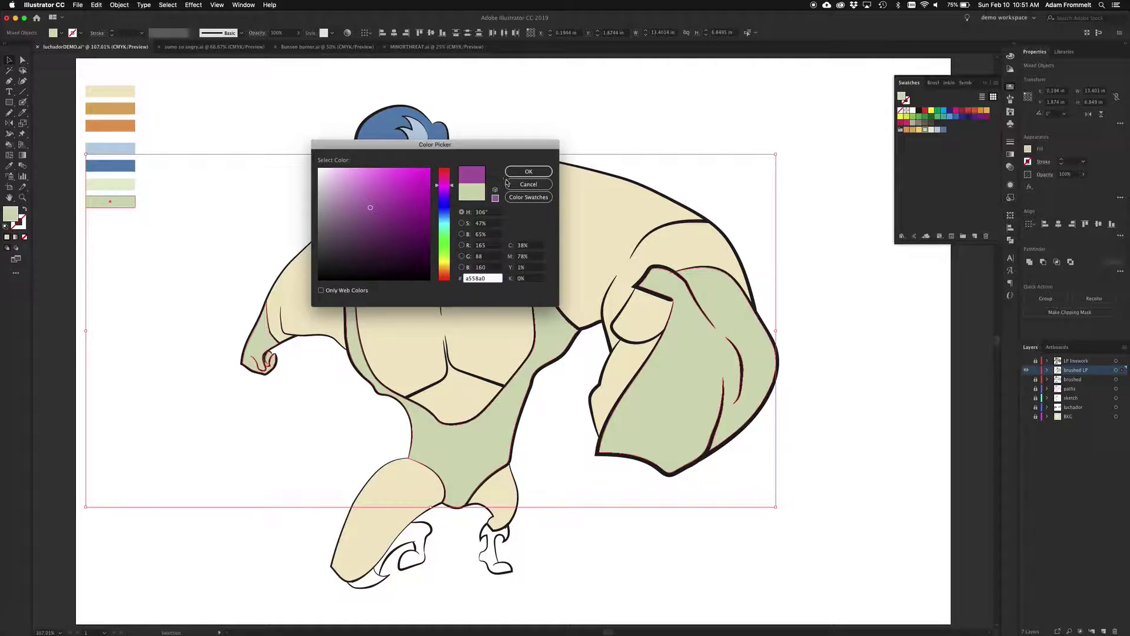
pyautogui.click(528, 172)
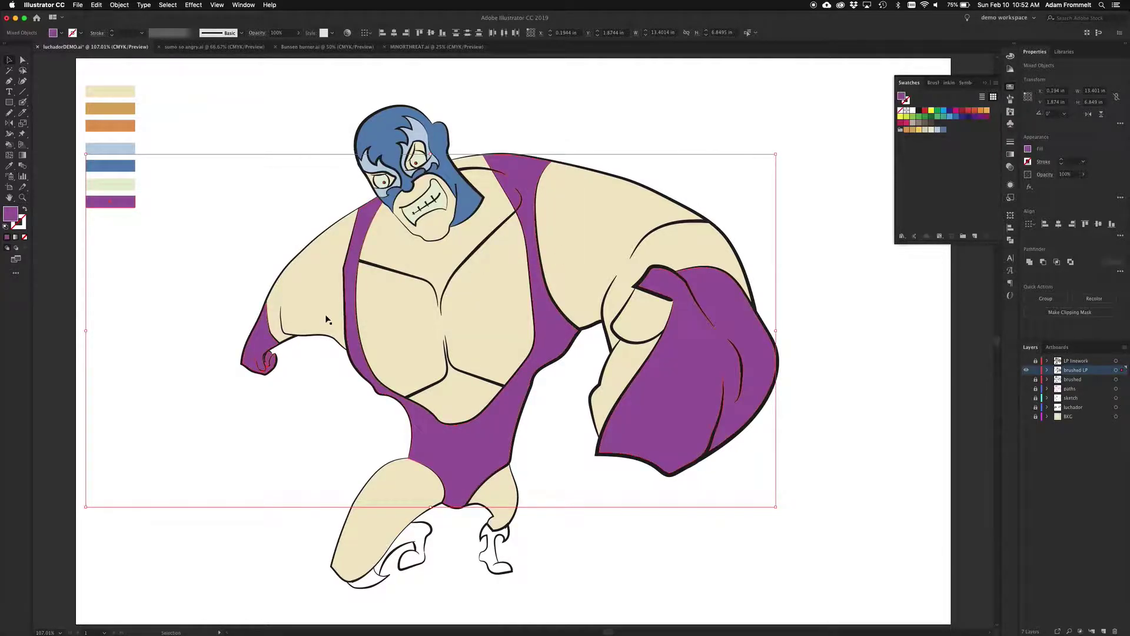
pyautogui.click(309, 405)
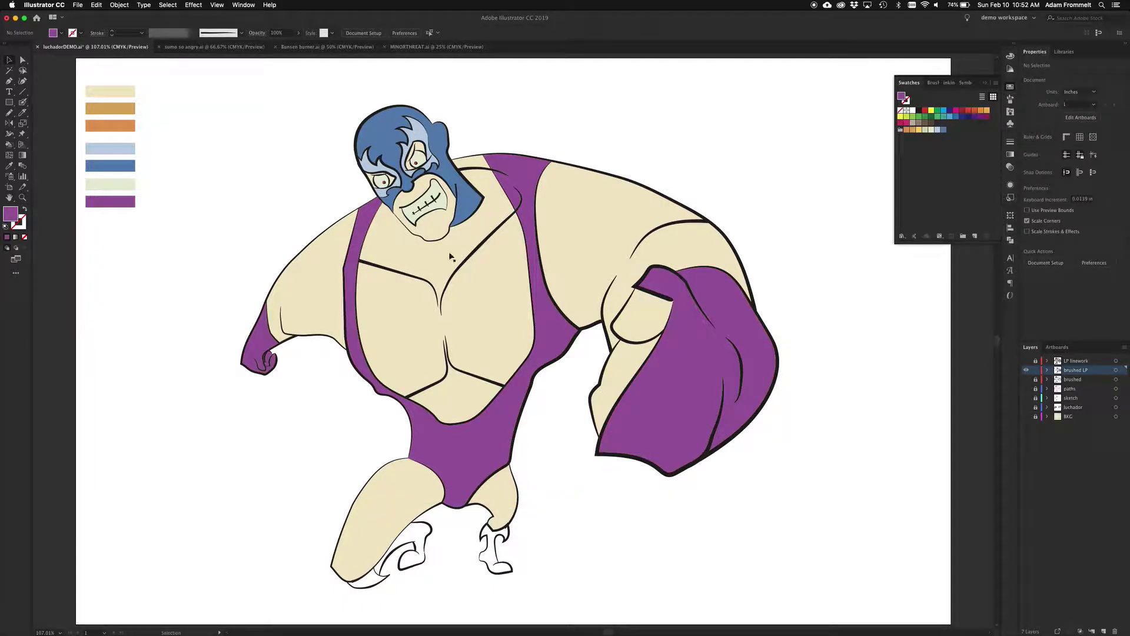
# - Recolor the luchador's teeth shape to the off-white f9f7e4
pyautogui.click(441, 205)
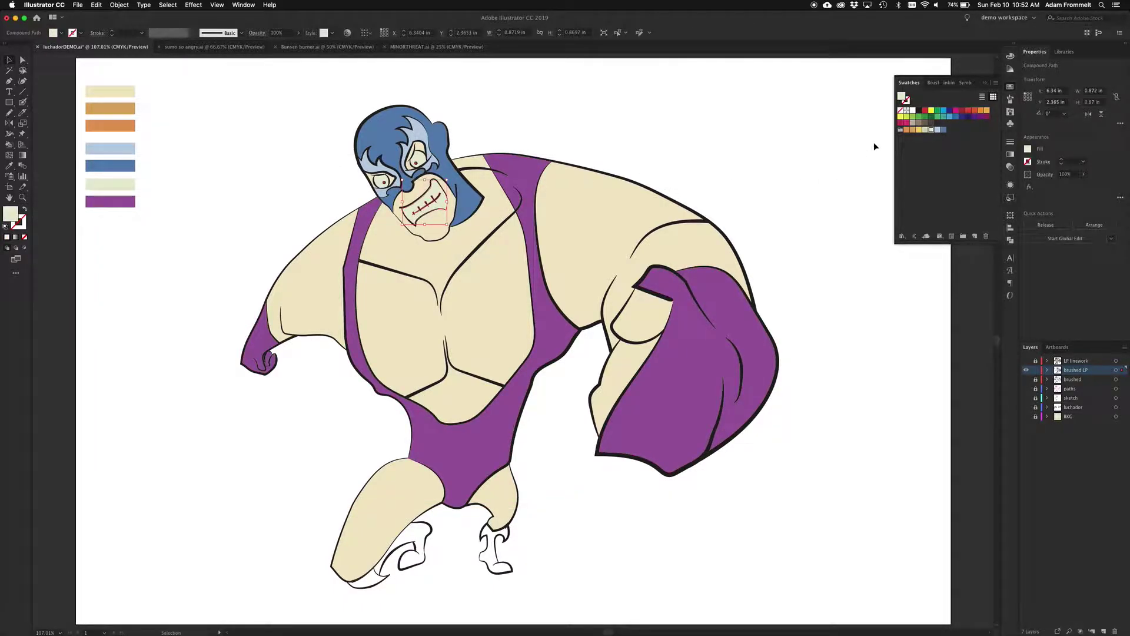
pyautogui.doubleClick(901, 96)
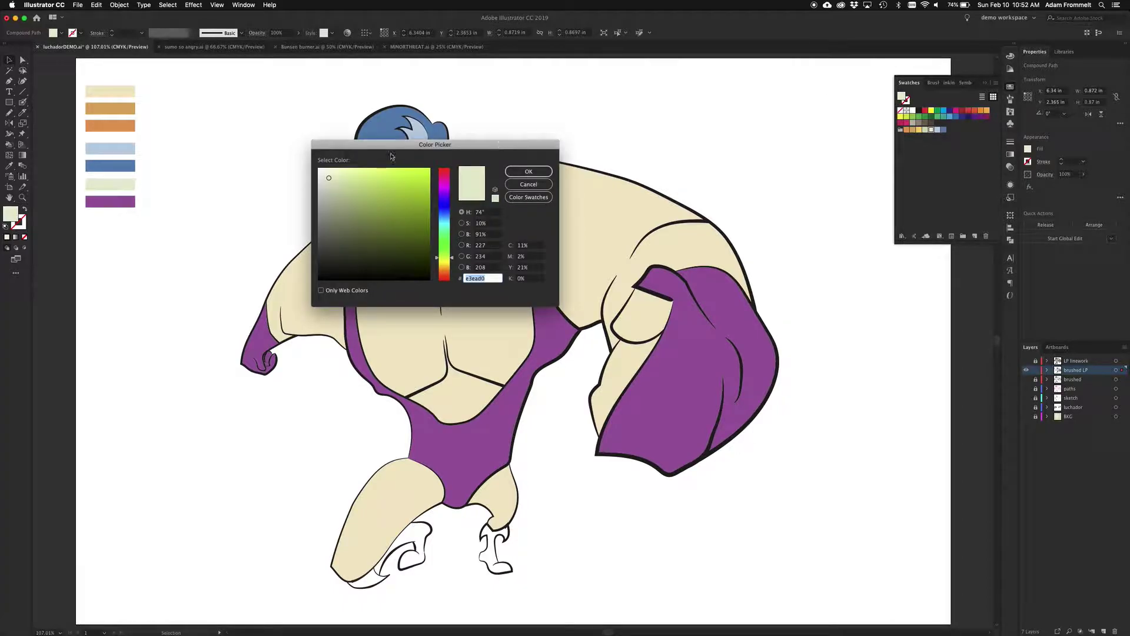
pyautogui.moveTo(453, 258); pyautogui.dragTo(453, 263)
pyautogui.moveTo(329, 178); pyautogui.dragTo(327, 171)
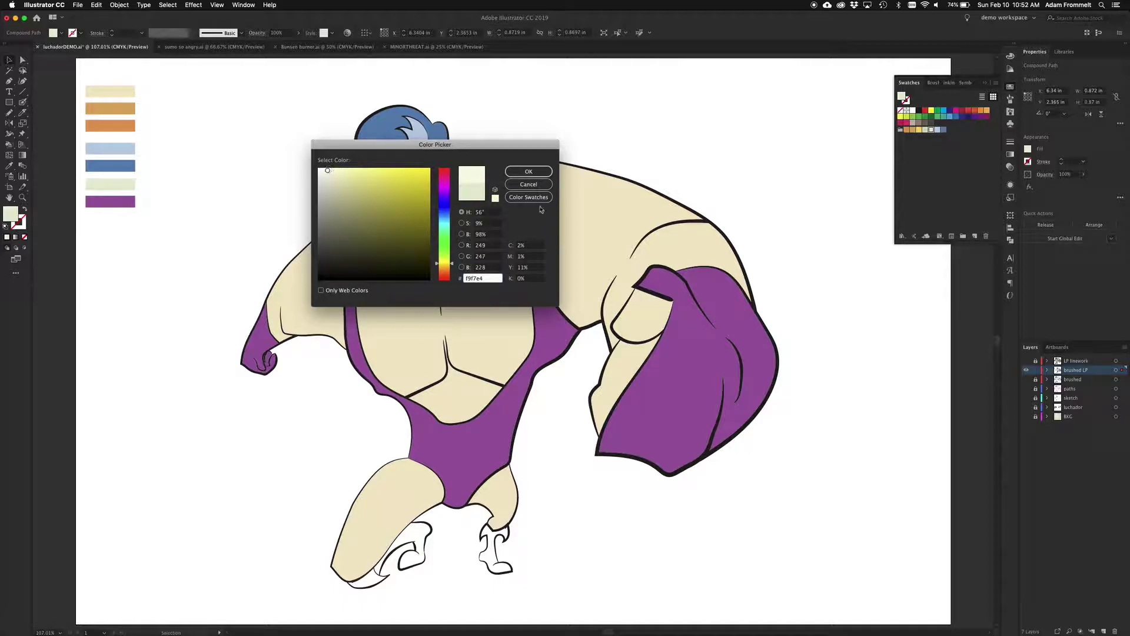
pyautogui.click(529, 171)
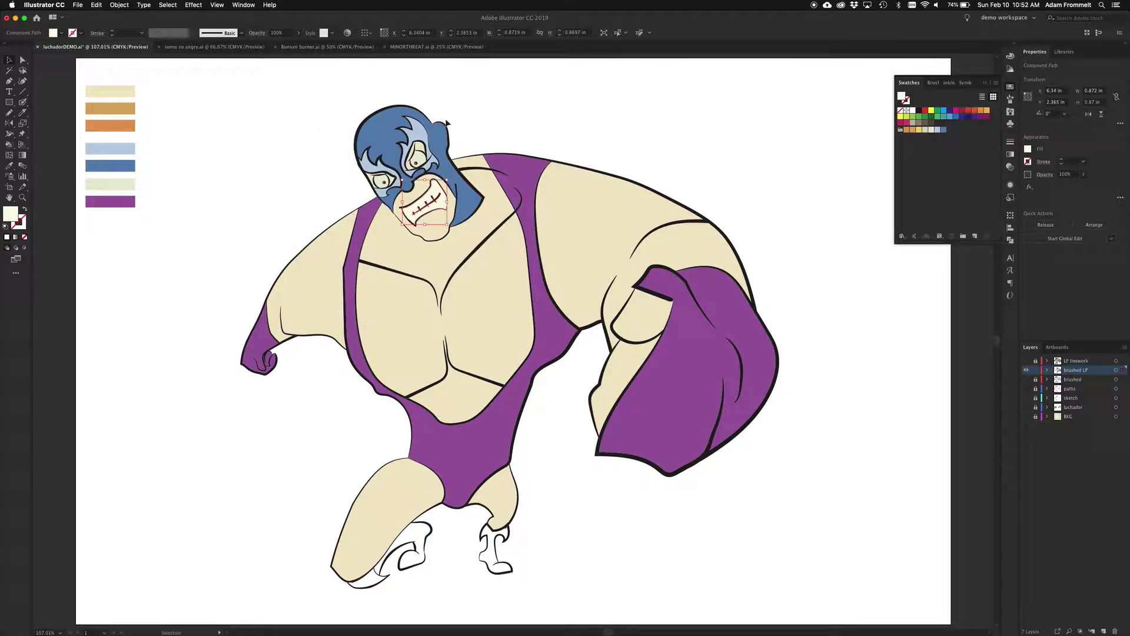
# - Select the shapes sharing the eyes' pale green fill, leave out the palette swatch, and give the eyes the teeth's off-white color
pyautogui.click(422, 158)
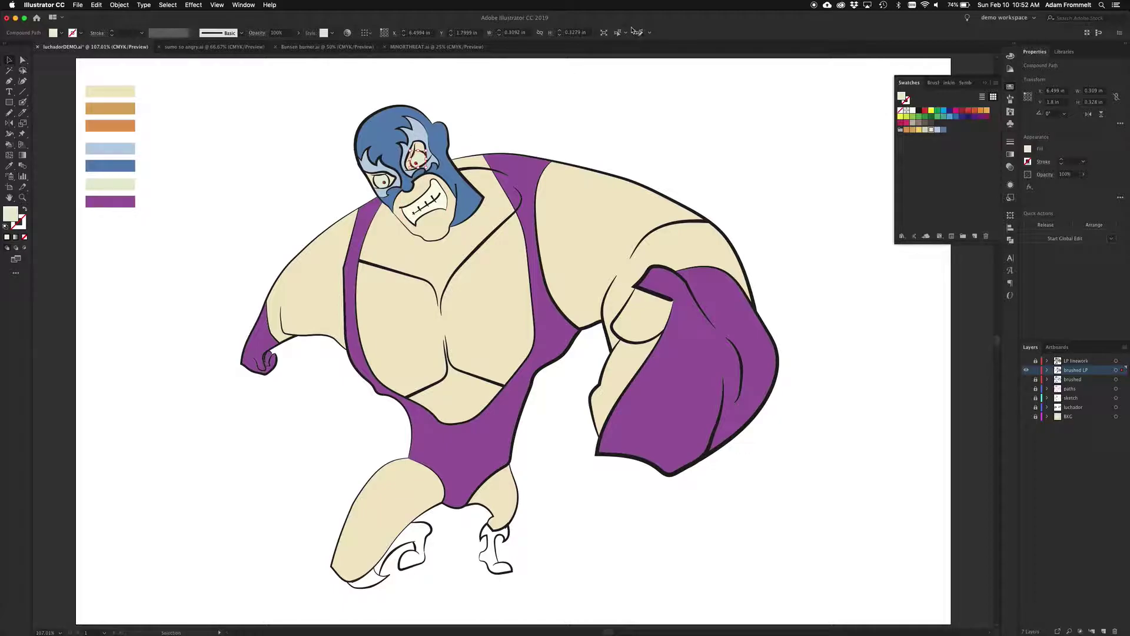
pyautogui.click(638, 32)
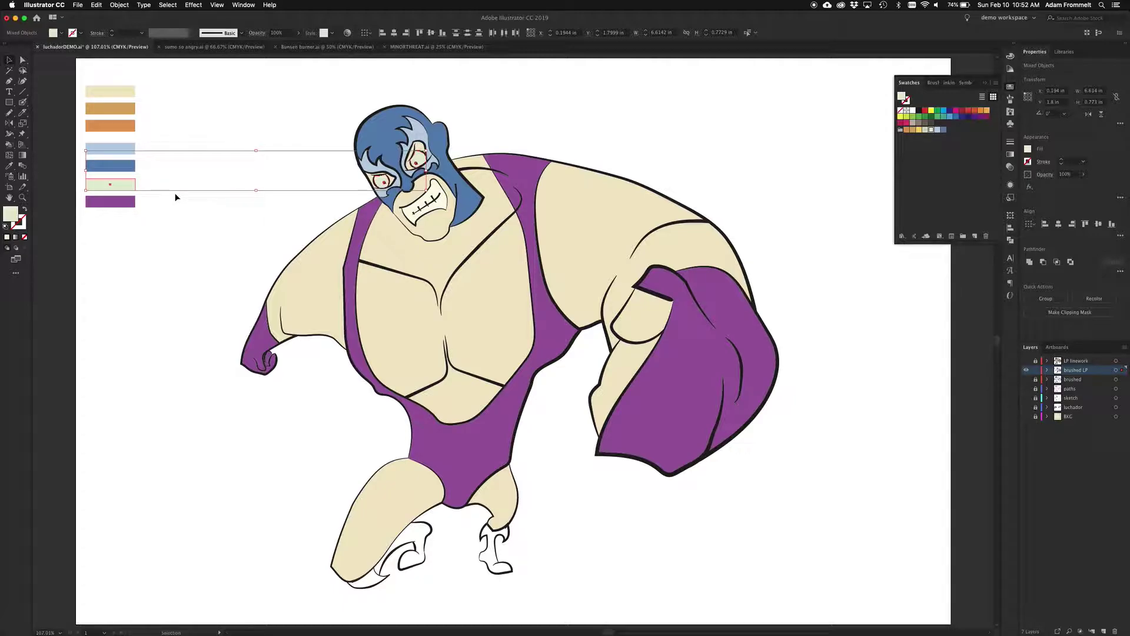
pyautogui.keyDown('shift'); pyautogui.click(126, 182); pyautogui.keyUp('shift')
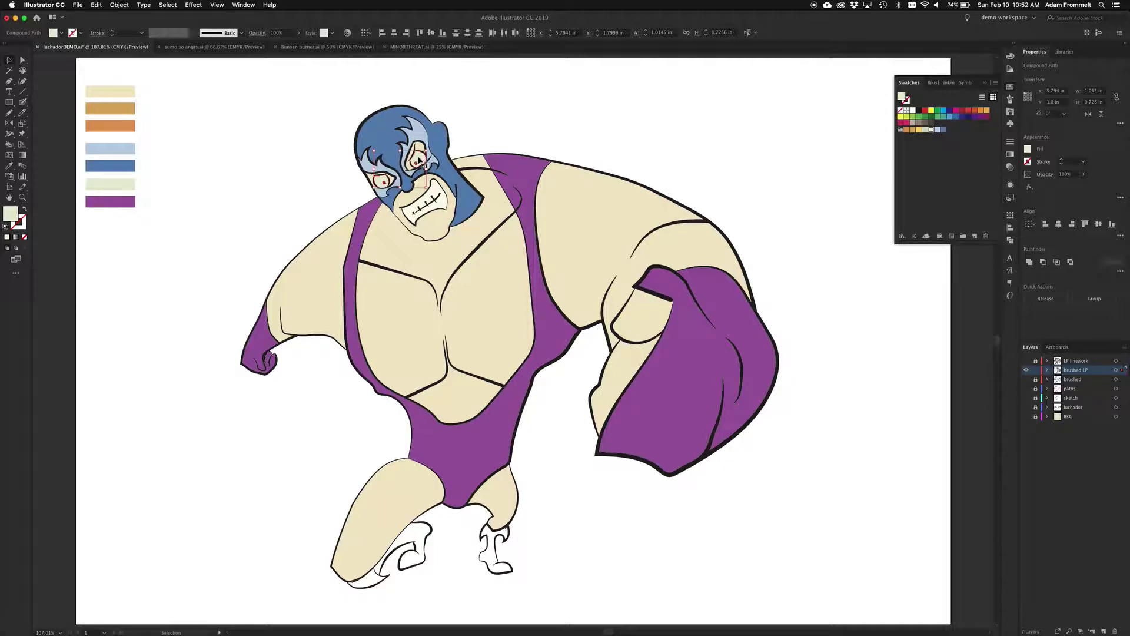
pyautogui.press('i')
pyautogui.click(445, 201)
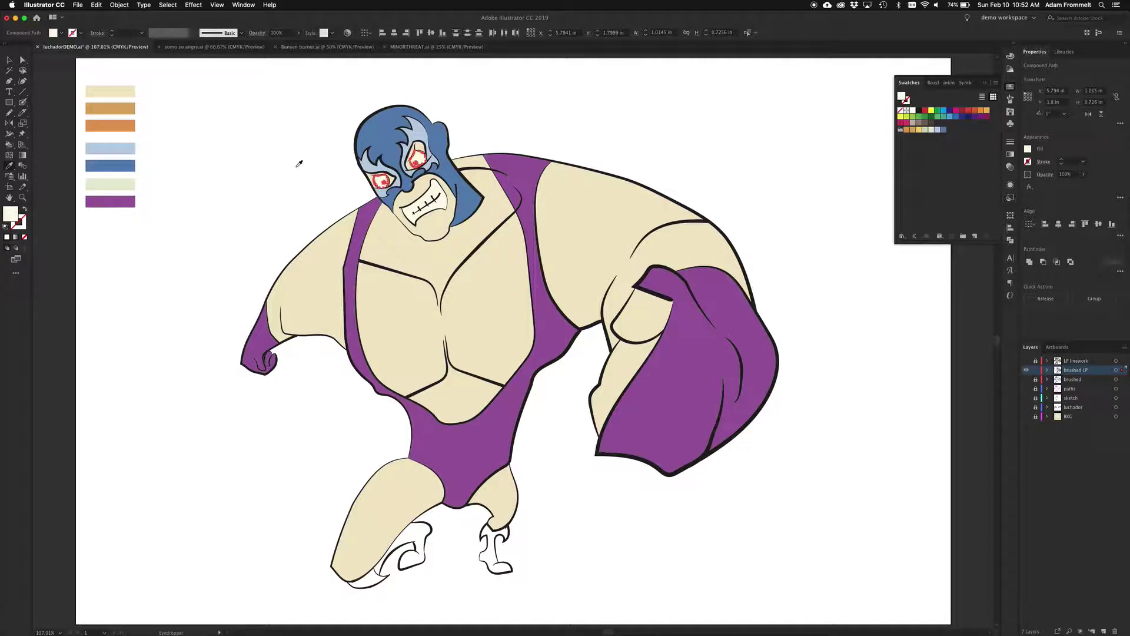
pyautogui.press('v')
pyautogui.click(297, 169)
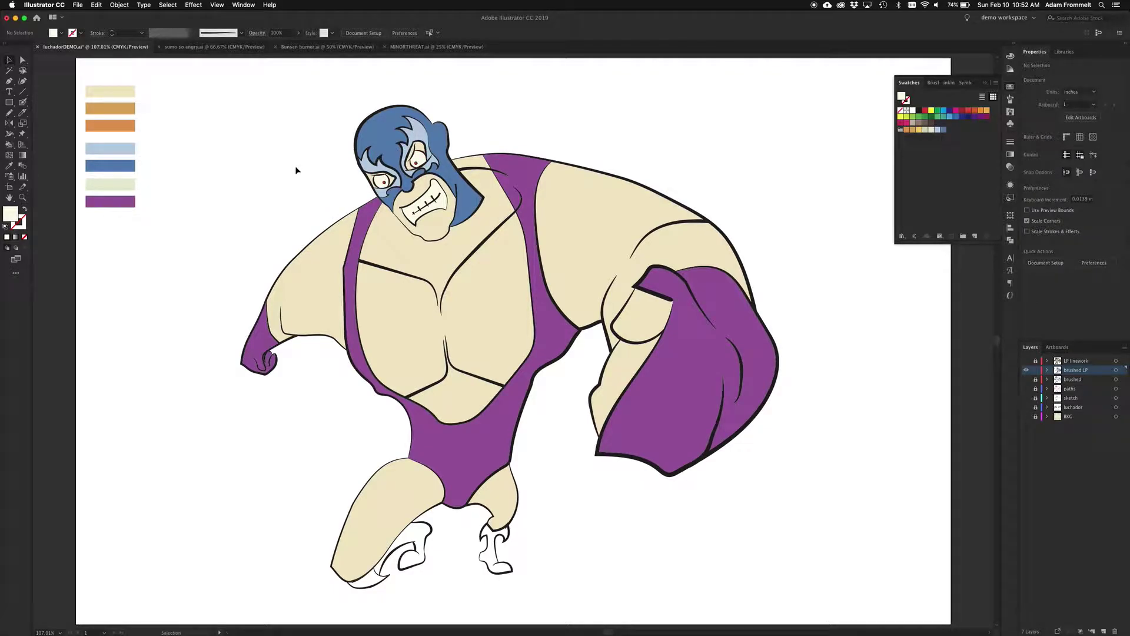
# - Select every shape sharing the chest's cream skin fill and cut them with the Knife along a wavy line across both arms and the torso
pyautogui.click(384, 250)
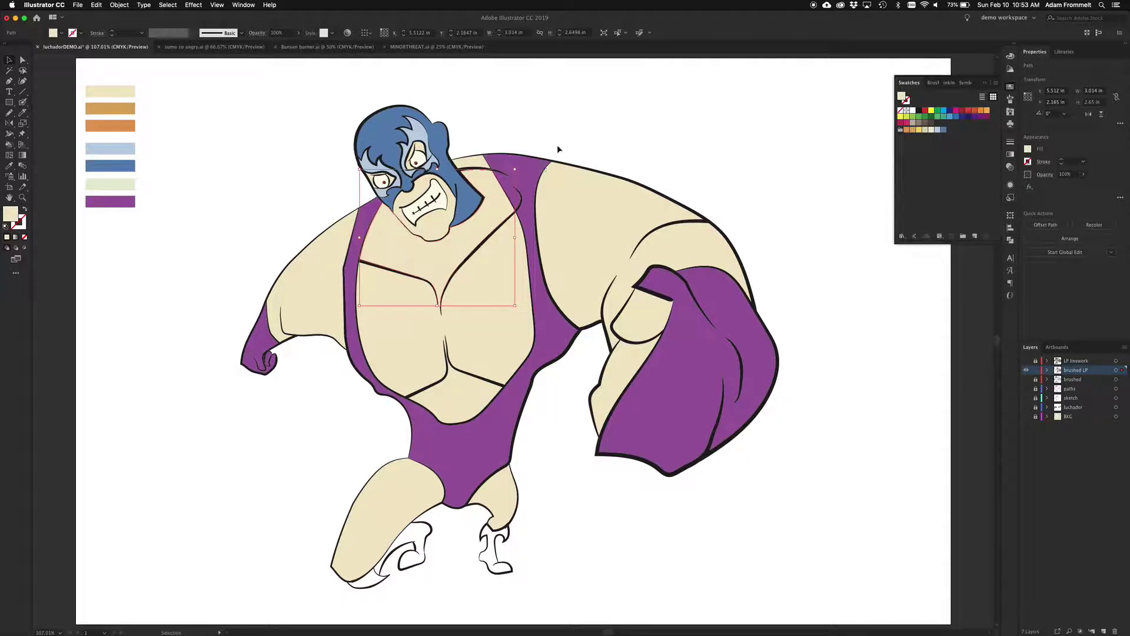
pyautogui.click(617, 33)
pyautogui.press('super+a')
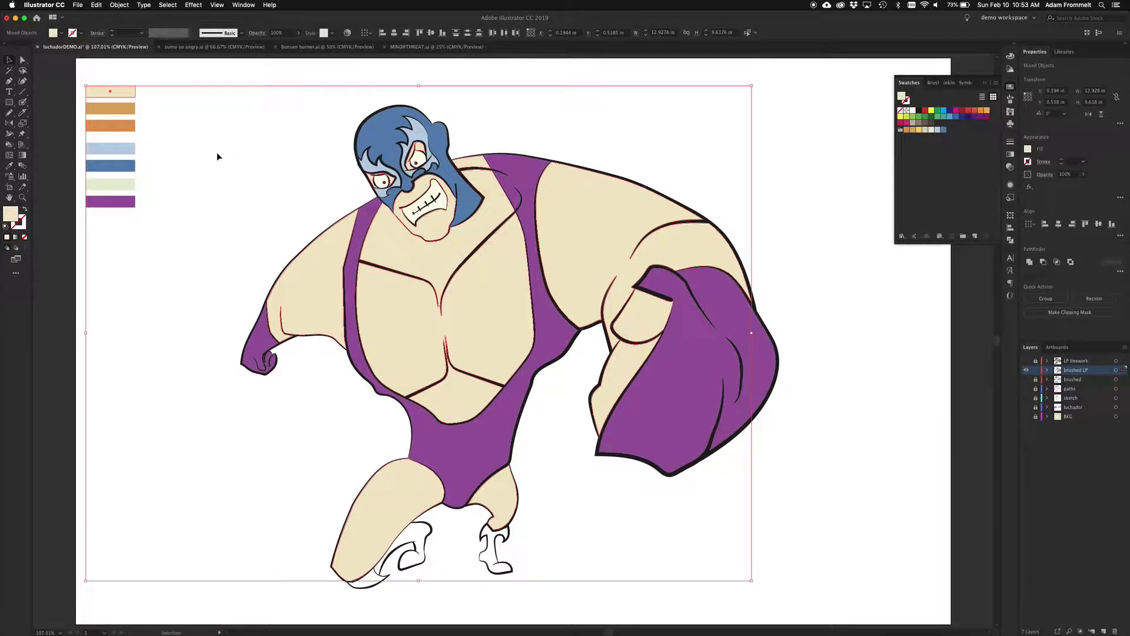
pyautogui.click(23, 113)
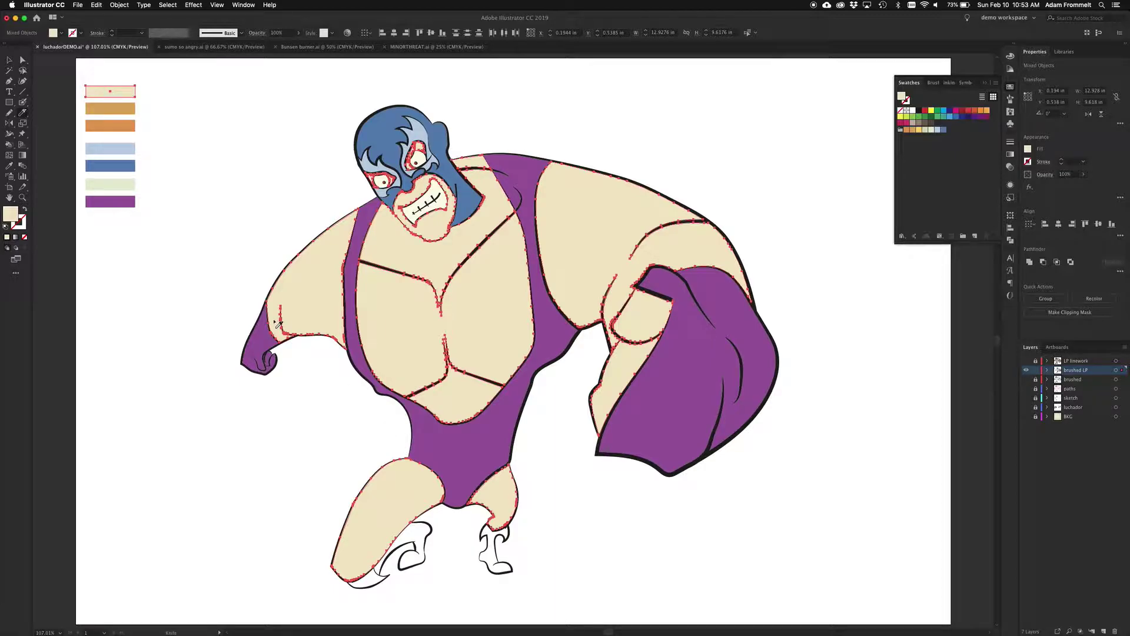
pyautogui.moveTo(262, 338)
pyautogui.mouseDown()
pyautogui.moveTo(299, 321)
pyautogui.moveTo(344, 324)
pyautogui.moveTo(464, 393)
pyautogui.moveTo(501, 374)
pyautogui.moveTo(542, 317)
pyautogui.moveTo(620, 308)
pyautogui.mouseUp()
pyautogui.moveTo(623, 312)
pyautogui.mouseDown()
pyautogui.moveTo(648, 343)
pyautogui.moveTo(611, 368)
pyautogui.moveTo(552, 456)
pyautogui.mouseUp()
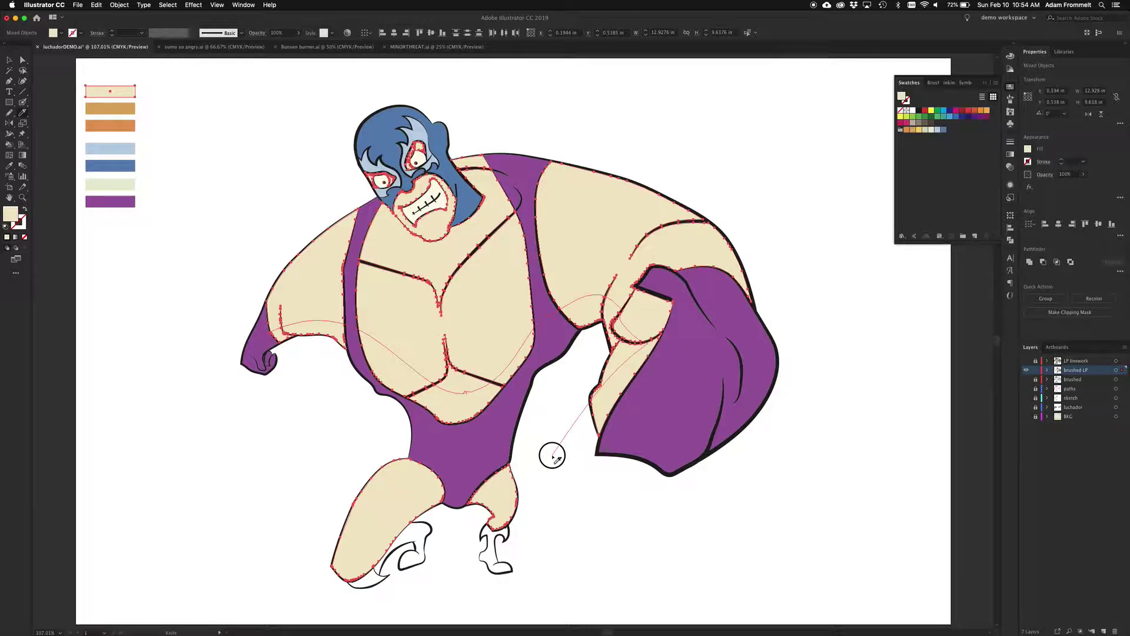
pyautogui.moveTo(553, 456); pyautogui.dragTo(552, 457)
pyautogui.press('v')
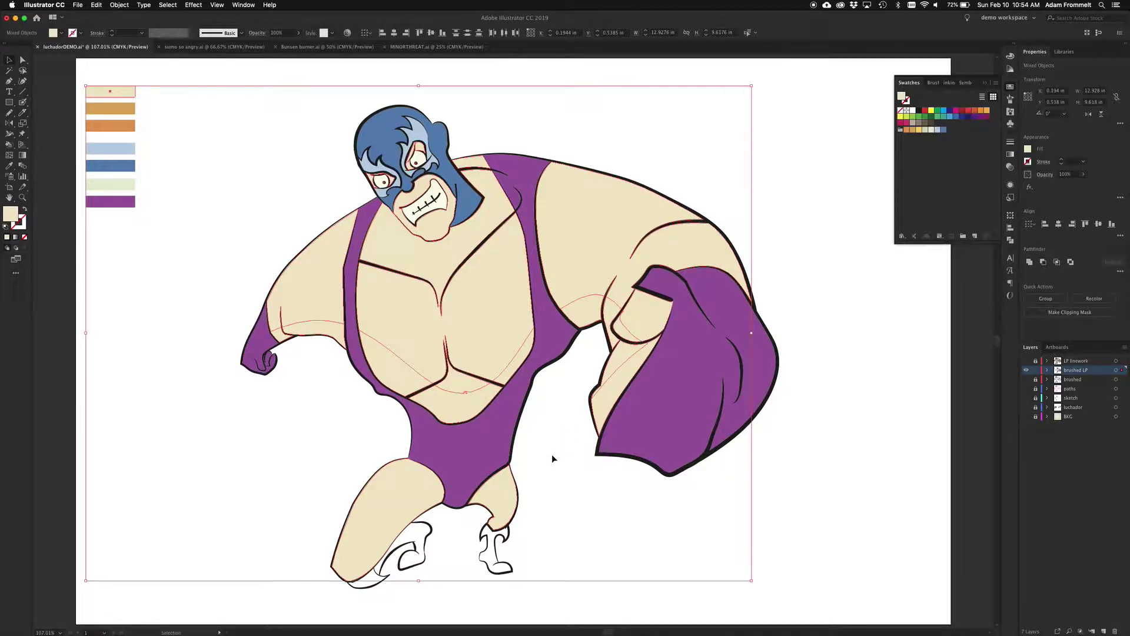
pyautogui.click(553, 457)
# - Try recoloring the skin pieces selected around the cut line on the forearm, chest and arms to e5dac6, and undo that fill change
pyautogui.click(613, 365)
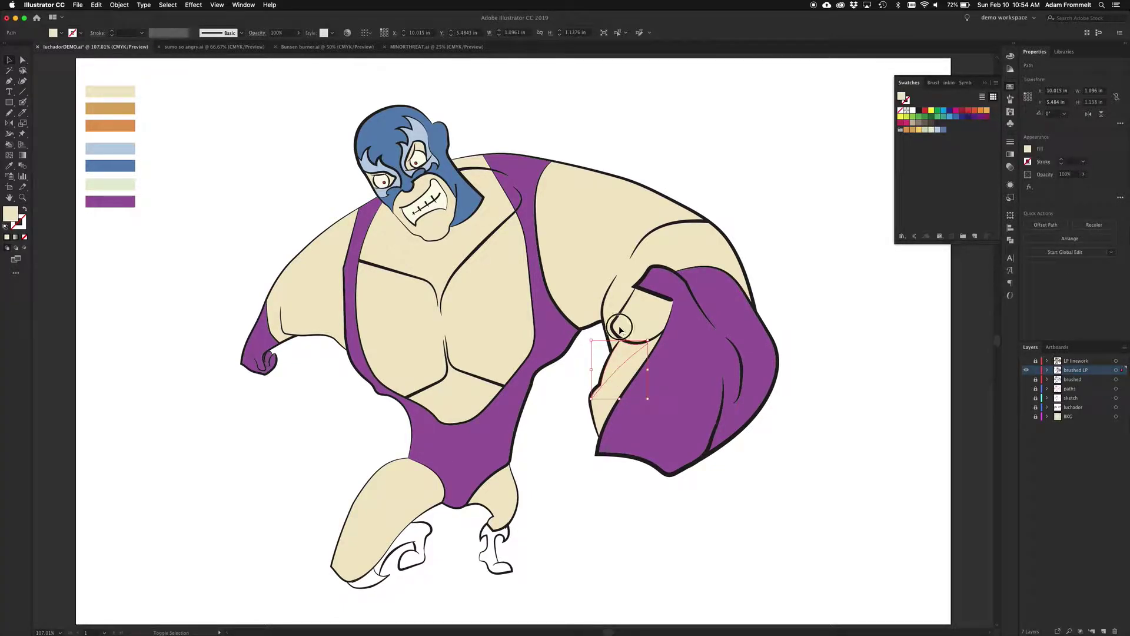
pyautogui.keyDown('shift'); pyautogui.click(613, 327); pyautogui.keyUp('shift')
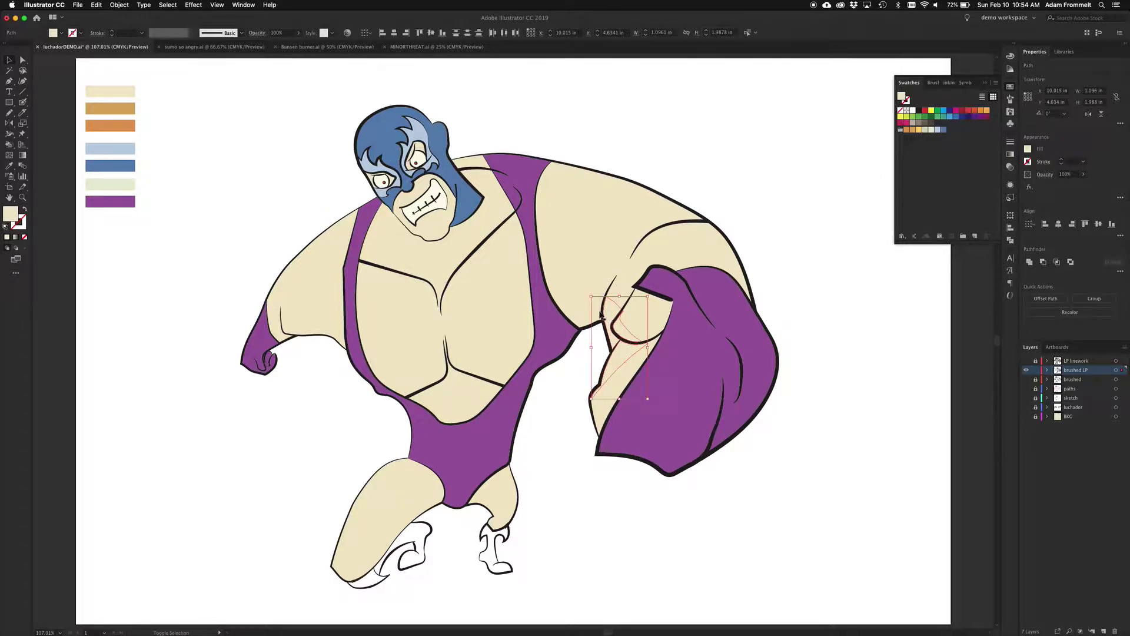
pyautogui.keyDown('shift'); pyautogui.click(582, 316); pyautogui.keyUp('shift')
pyautogui.keyDown('shift'); pyautogui.click(502, 371); pyautogui.keyUp('shift')
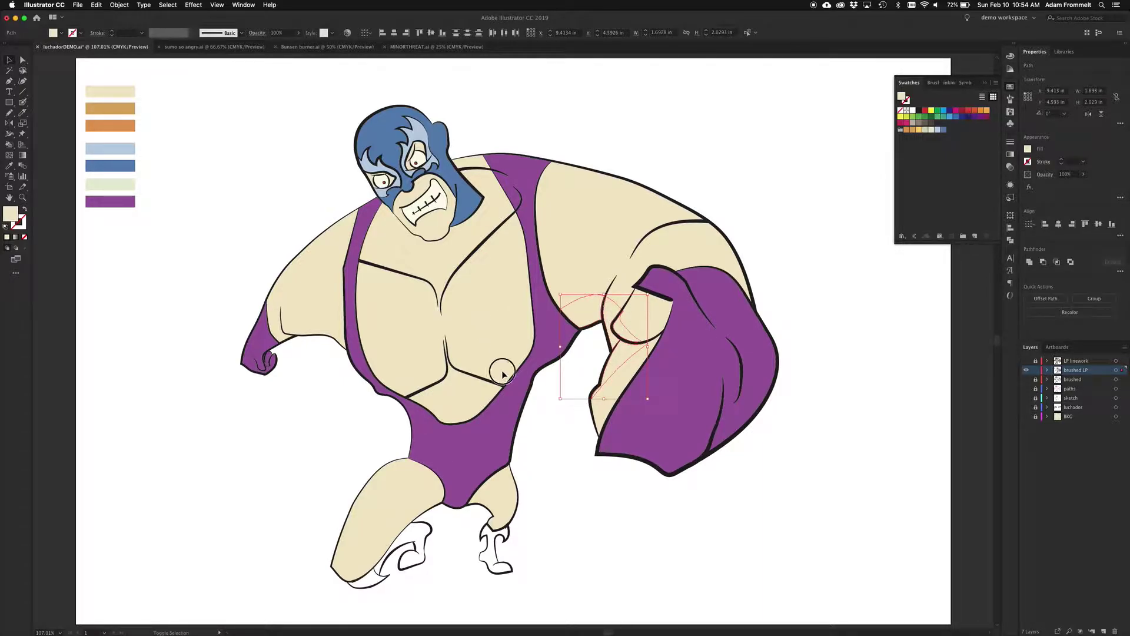
pyautogui.keyDown('shift'); pyautogui.click(453, 411); pyautogui.keyUp('shift')
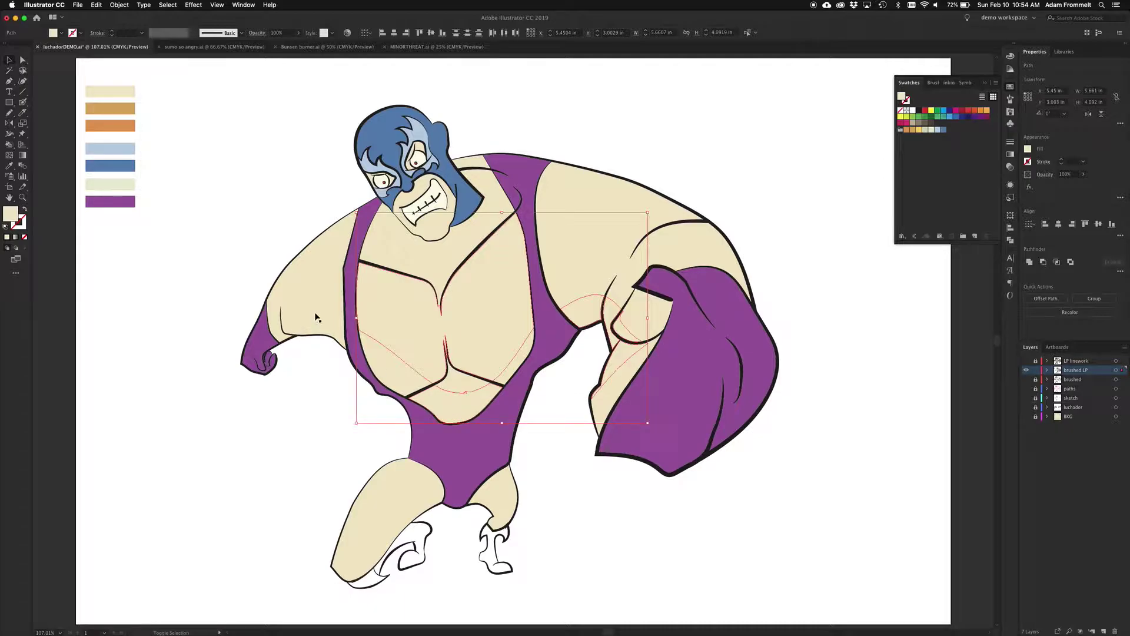
pyautogui.keyDown('shift'); pyautogui.click(318, 332); pyautogui.keyUp('shift')
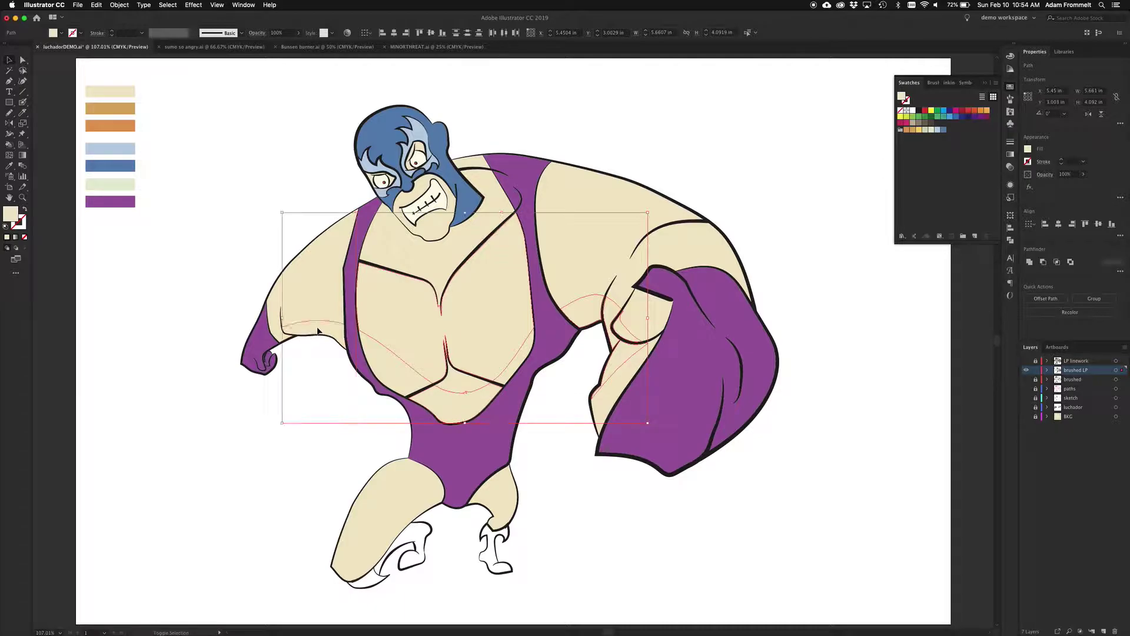
pyautogui.keyDown('shift'); pyautogui.click(280, 337); pyautogui.keyUp('shift')
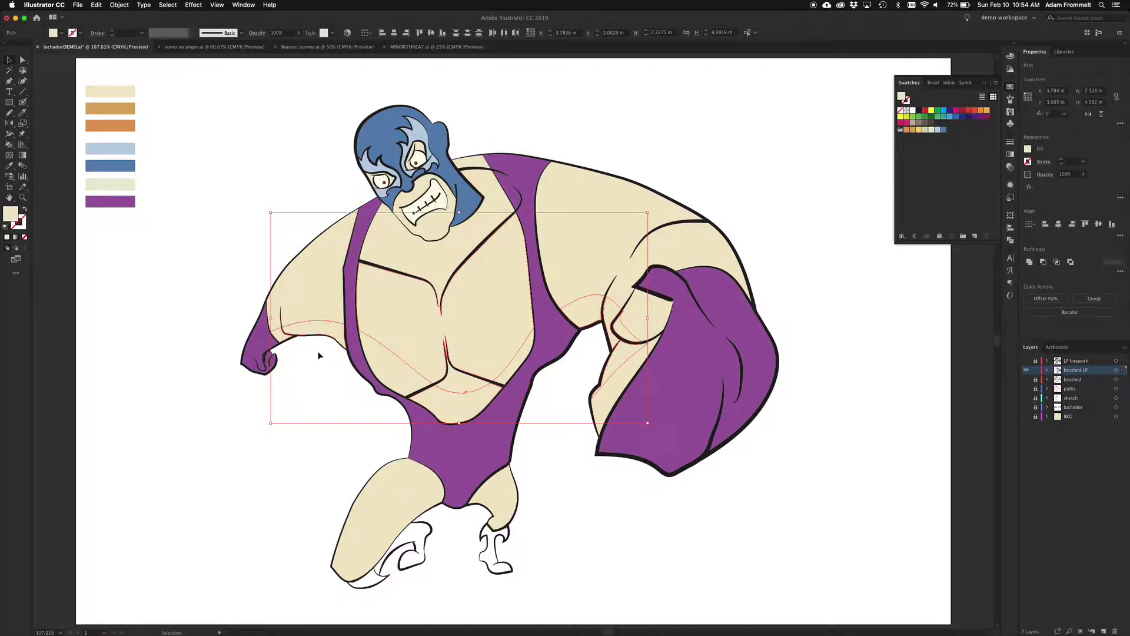
pyautogui.doubleClick(901, 96)
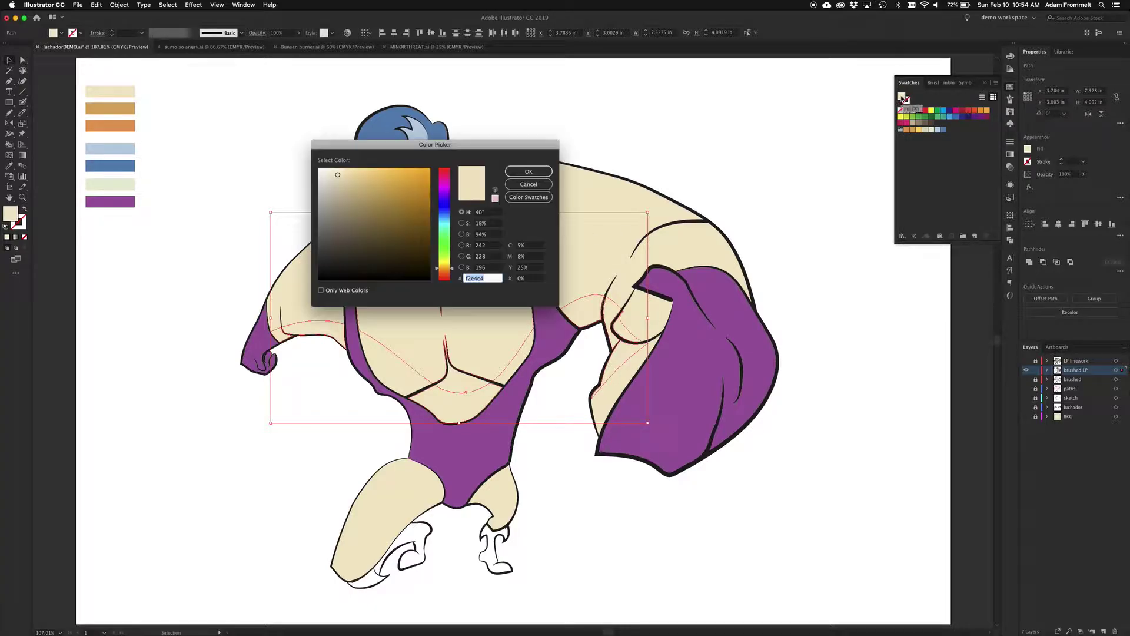
pyautogui.moveTo(529, 146); pyautogui.dragTo(823, 71)
pyautogui.click(628, 106)
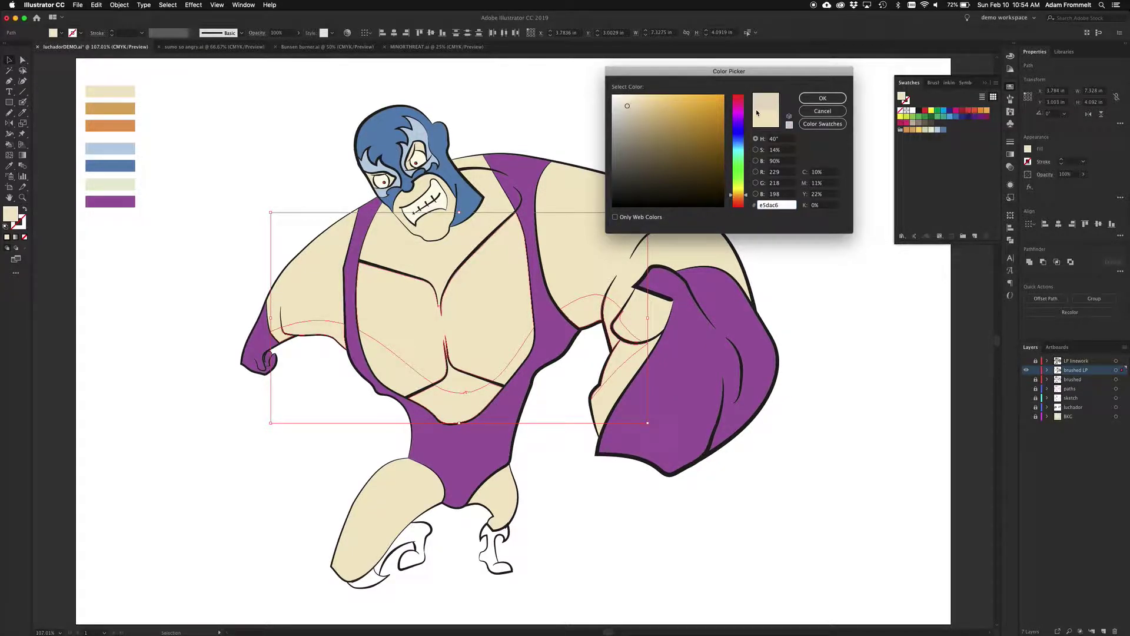
pyautogui.click(810, 100)
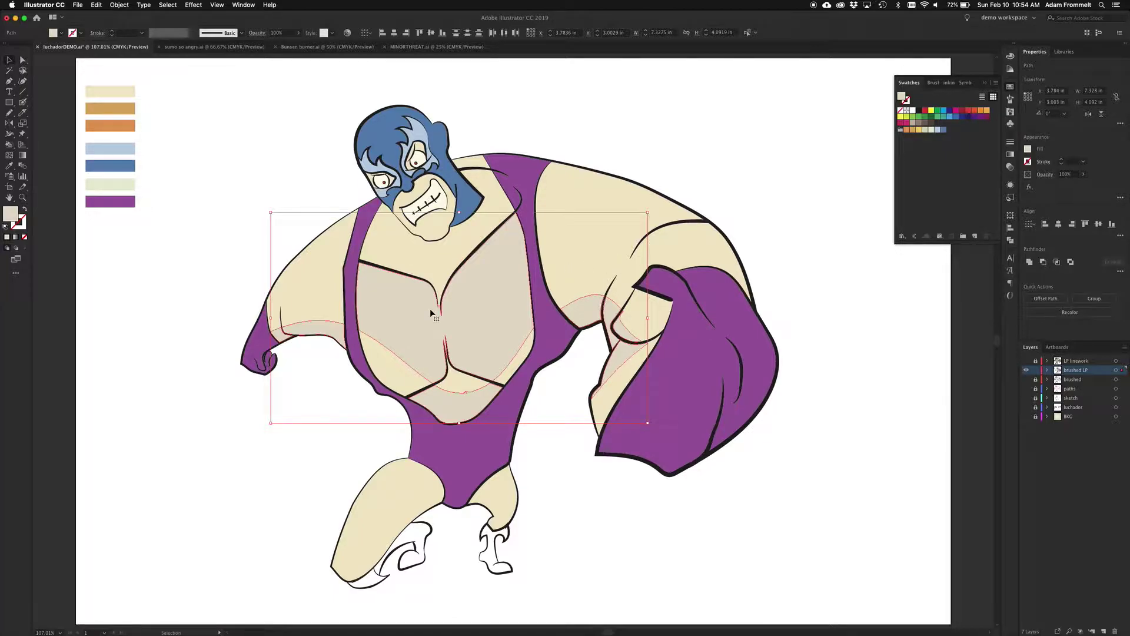
pyautogui.press('super+z')
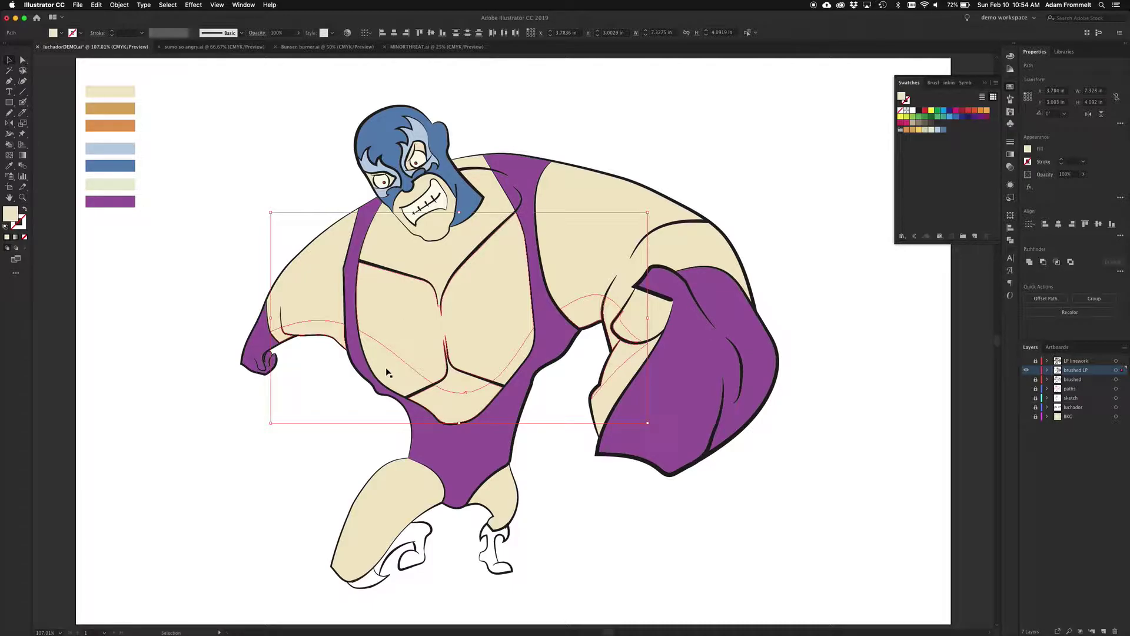
pyautogui.click(341, 385)
# - Select only the skin pieces below the cut on the torso and both arms and recolor them to the darker shadow tone ddd3bf
pyautogui.click(401, 378)
pyautogui.keyDown('shift'); pyautogui.click(444, 409); pyautogui.keyUp('shift')
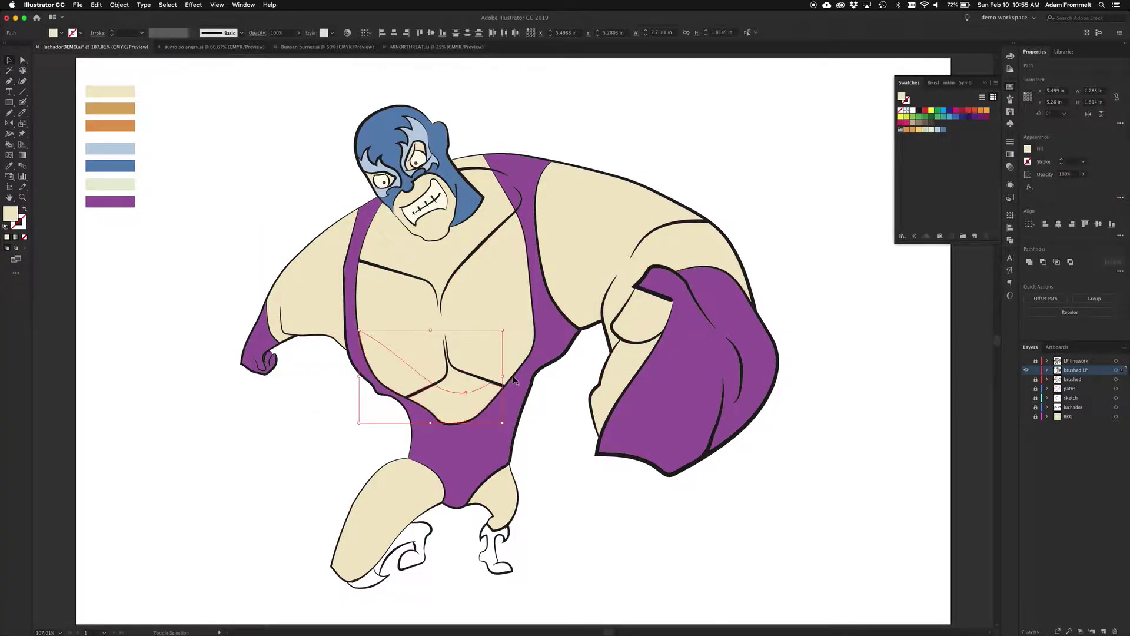
pyautogui.keyDown('shift'); pyautogui.click(515, 370); pyautogui.keyUp('shift')
pyautogui.keyDown('shift'); pyautogui.click(293, 334); pyautogui.keyUp('shift')
pyautogui.keyDown('shift'); pyautogui.click(280, 339); pyautogui.keyUp('shift')
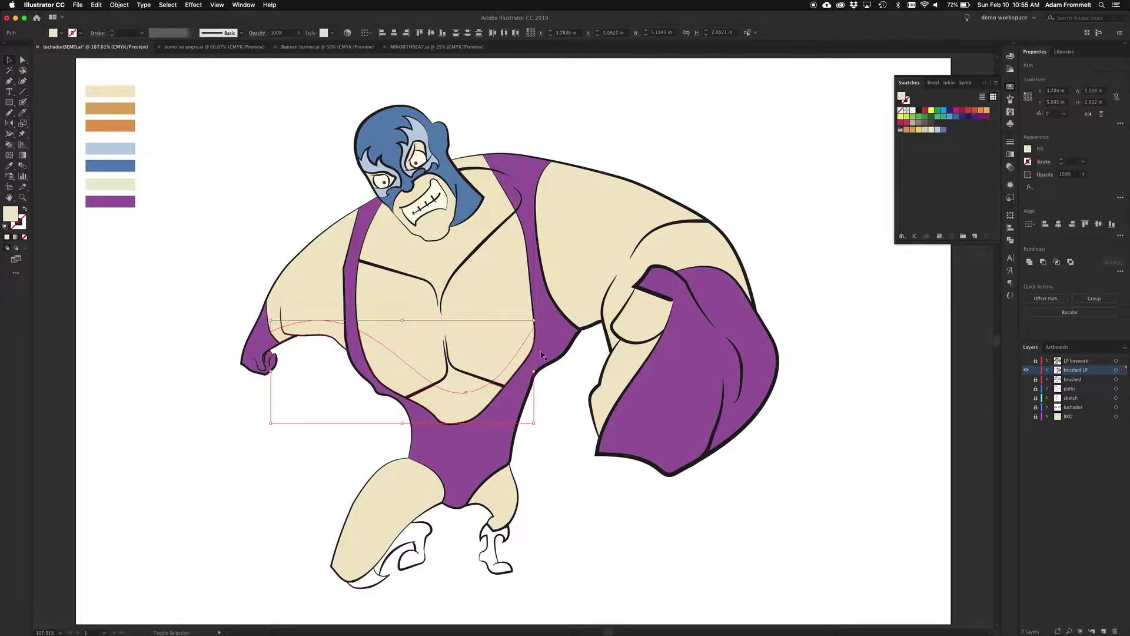
pyautogui.keyDown('shift'); pyautogui.click(587, 322); pyautogui.keyUp('shift')
pyautogui.keyDown('shift'); pyautogui.click(610, 325); pyautogui.keyUp('shift')
pyautogui.keyDown('shift'); pyautogui.click(617, 330); pyautogui.keyUp('shift')
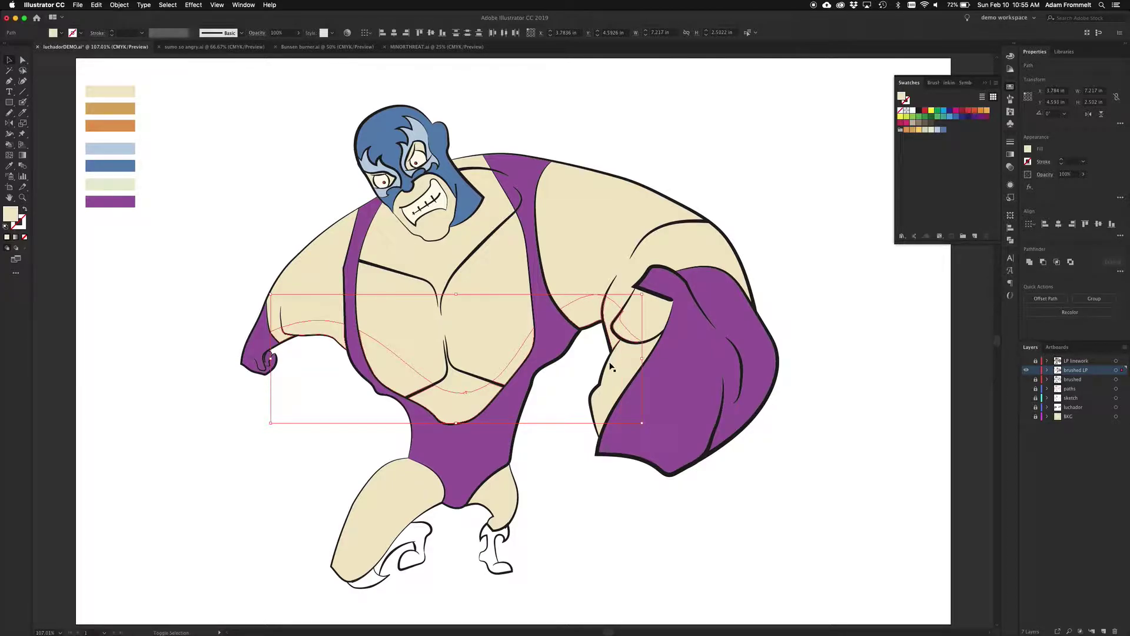
pyautogui.keyDown('shift'); pyautogui.click(610, 365); pyautogui.keyUp('shift')
pyautogui.doubleClick(901, 96)
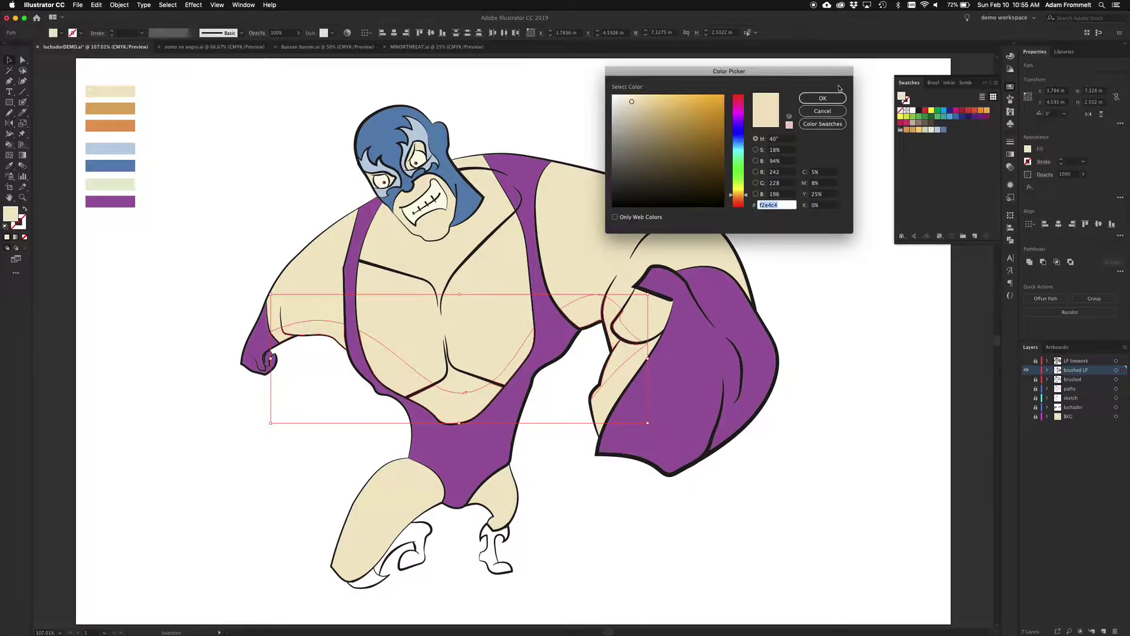
pyautogui.moveTo(632, 101); pyautogui.dragTo(627, 109)
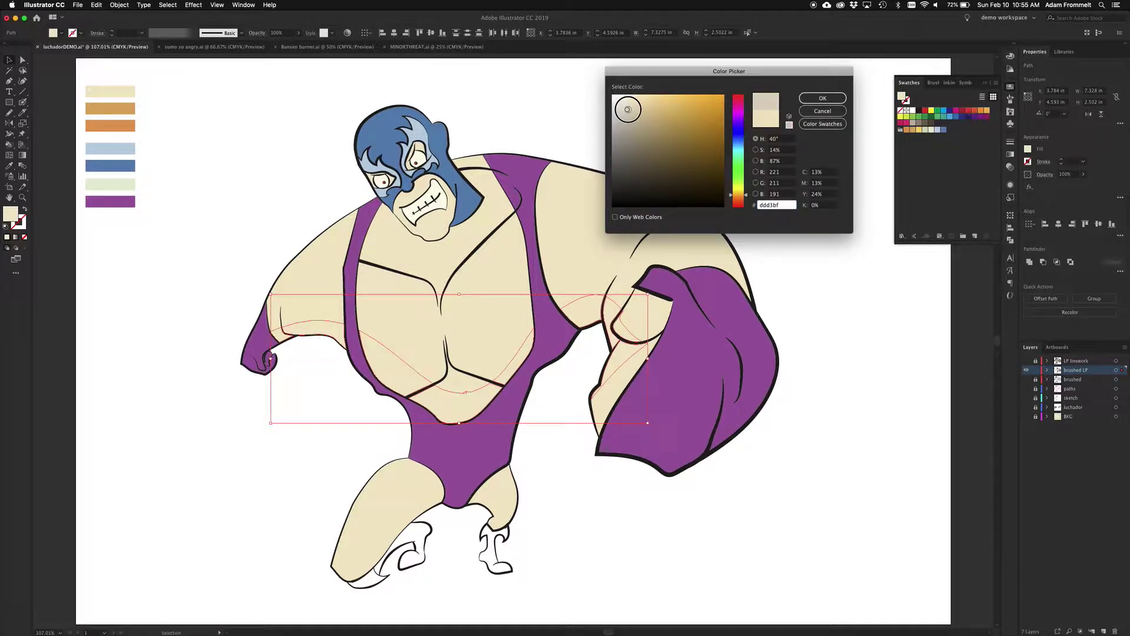
pyautogui.click(823, 99)
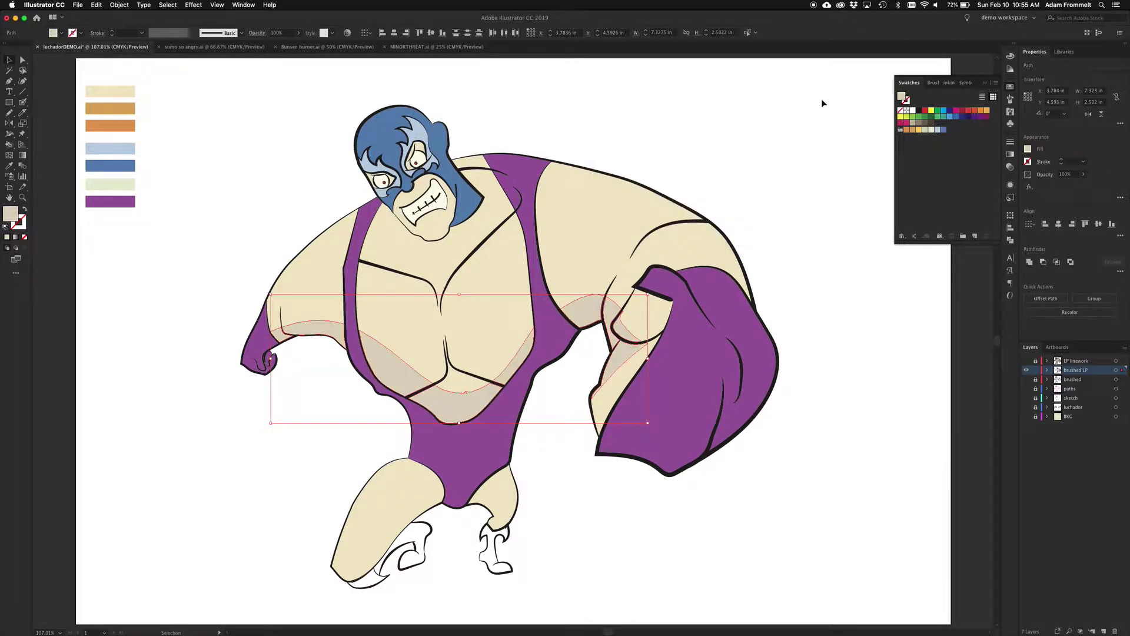
pyautogui.click(830, 232)
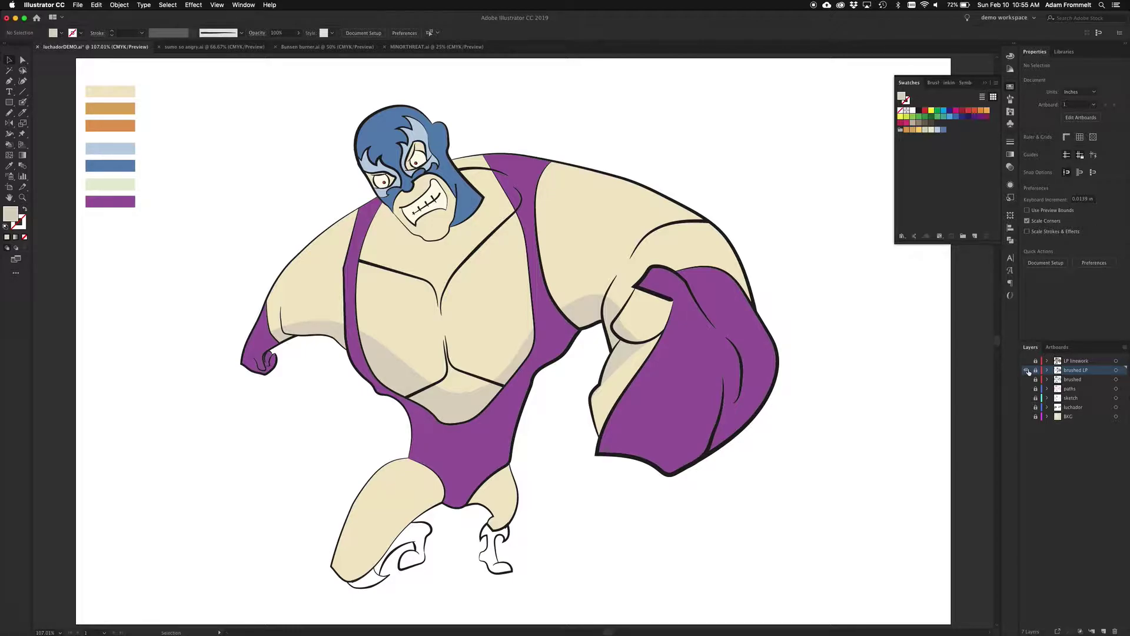
# - Show the LP linework layer in place of the brushed LP layer, and show and unlock the BKG layer
pyautogui.click(1027, 369)
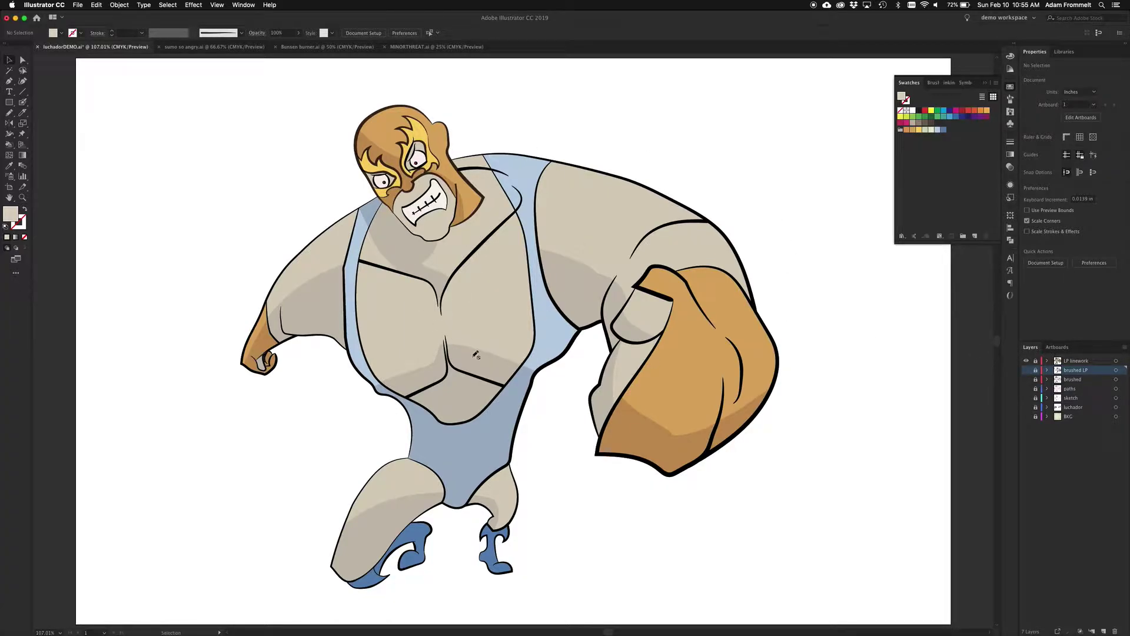
pyautogui.click(1027, 417)
pyautogui.click(1036, 418)
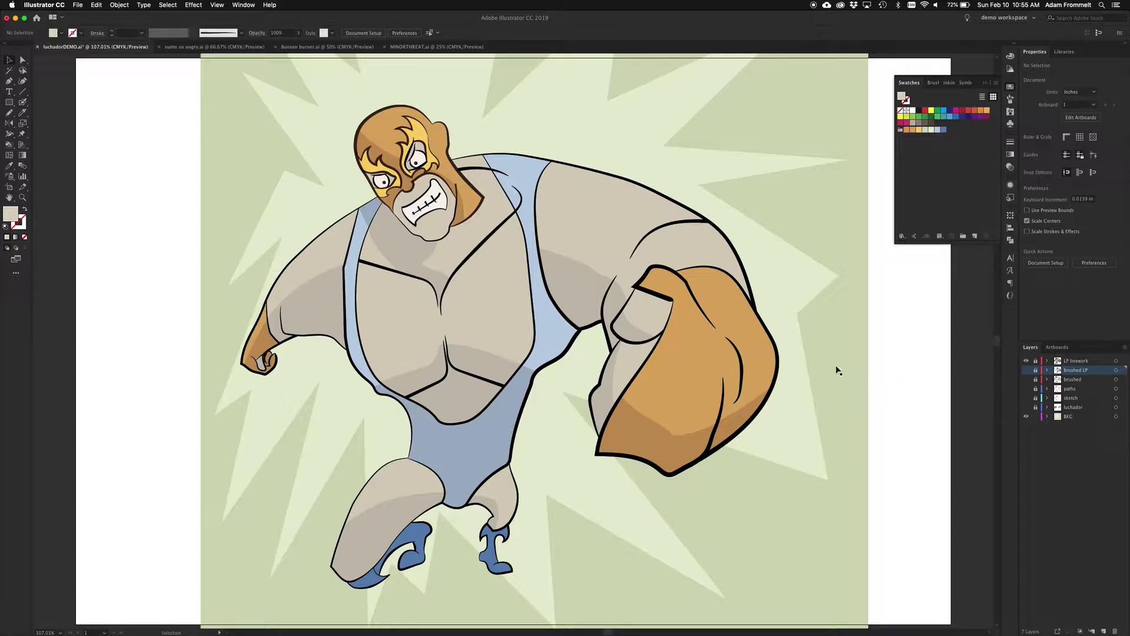
# - Select both the starburst and the background rectangle on the BKG layer and copy them
pyautogui.click(1072, 421)
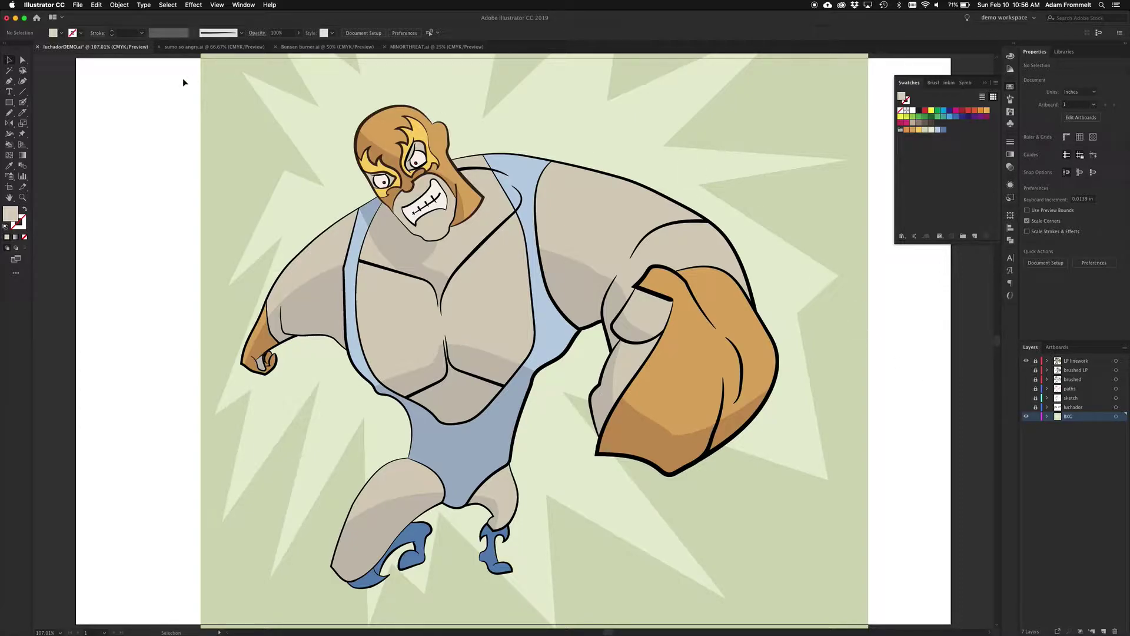
pyautogui.click(310, 129)
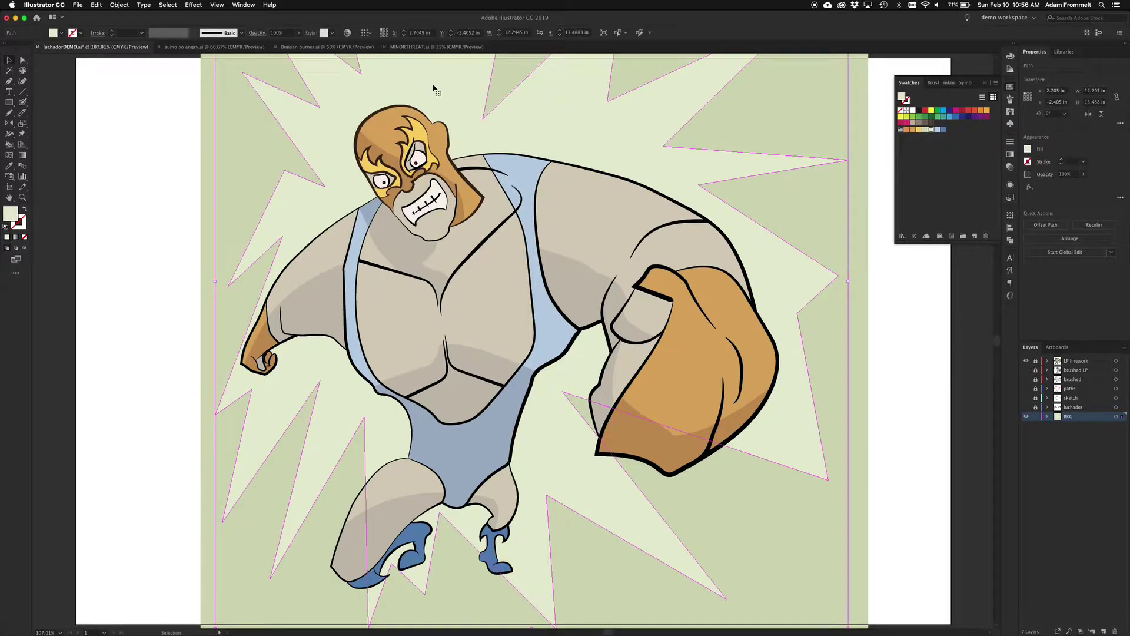
pyautogui.moveTo(164, 70); pyautogui.dragTo(887, 549)
pyautogui.scroll(3, 883, 550)
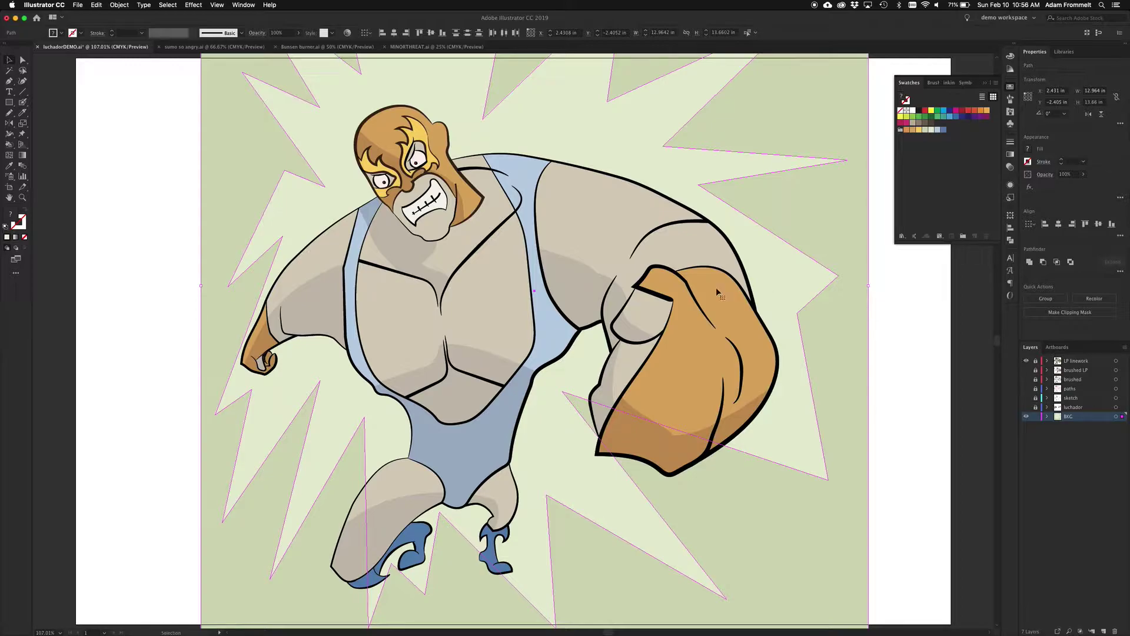
pyautogui.press('a')
pyautogui.press('super+c')
# - Switch to Photoshop and close the open luchador.jpg document
pyautogui.moveTo(607, 625)
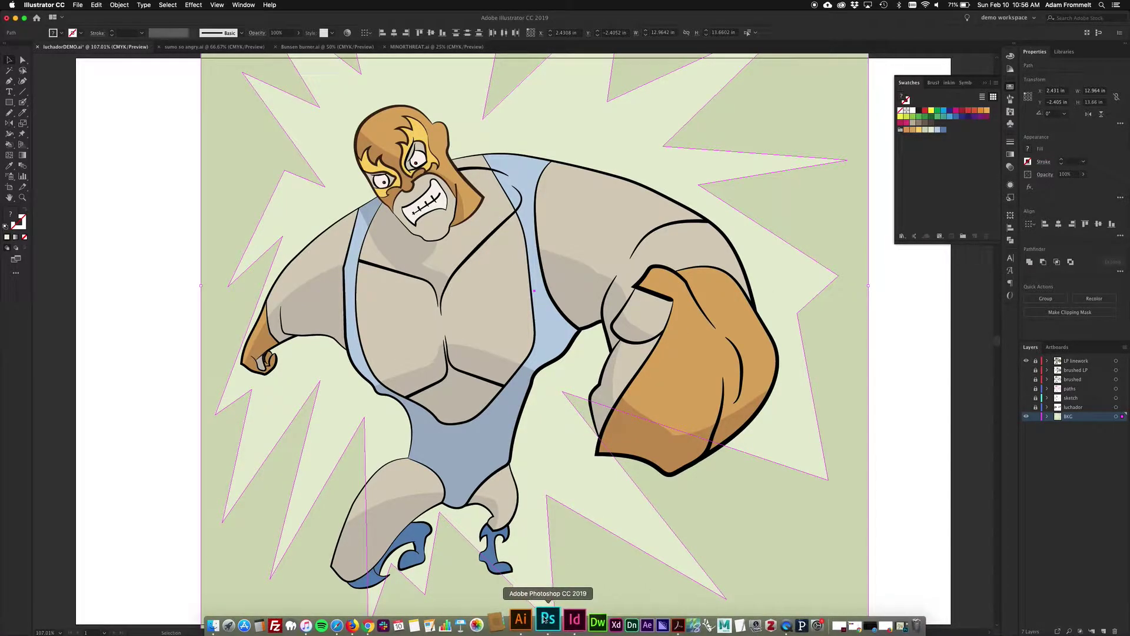
pyautogui.click(547, 619)
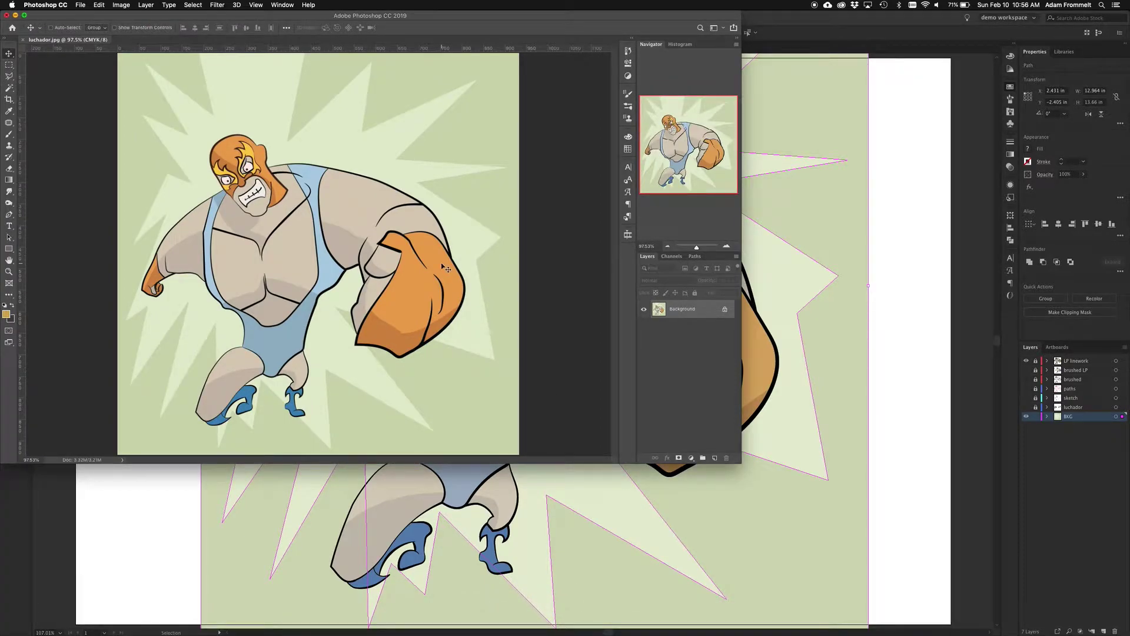
pyautogui.press('super+w')
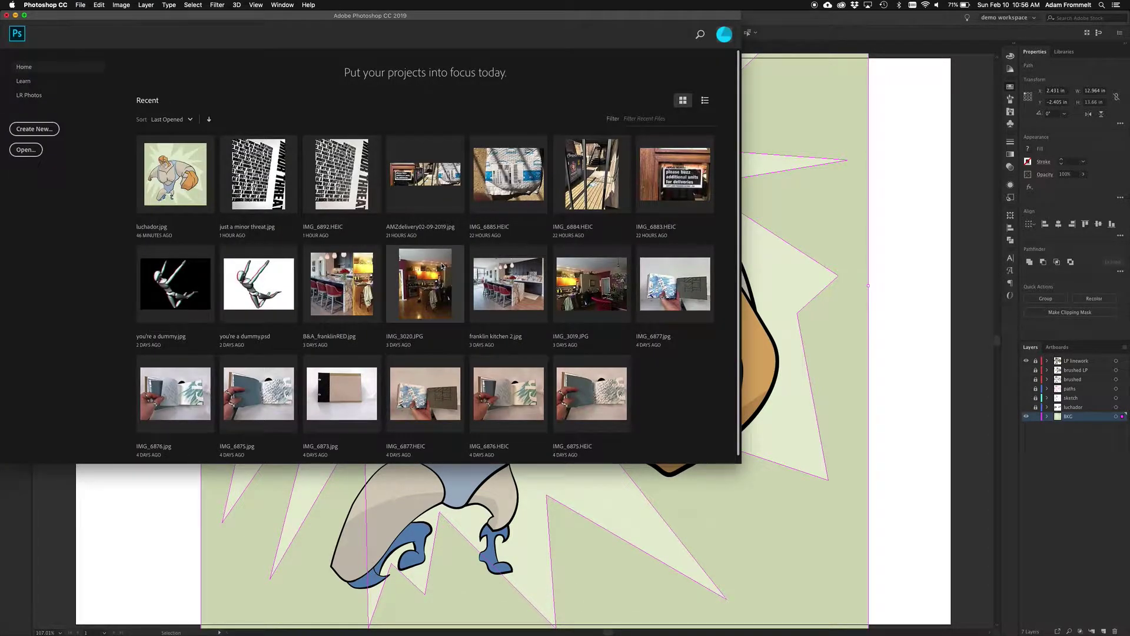
# - Create a new 933 × 984 pixel CMYK document from the clipboard preset at 144 pixels/inch, and move the Photoshop window toward the screen's center
pyautogui.click(41, 129)
pyautogui.moveTo(209, 64); pyautogui.dragTo(471, 109)
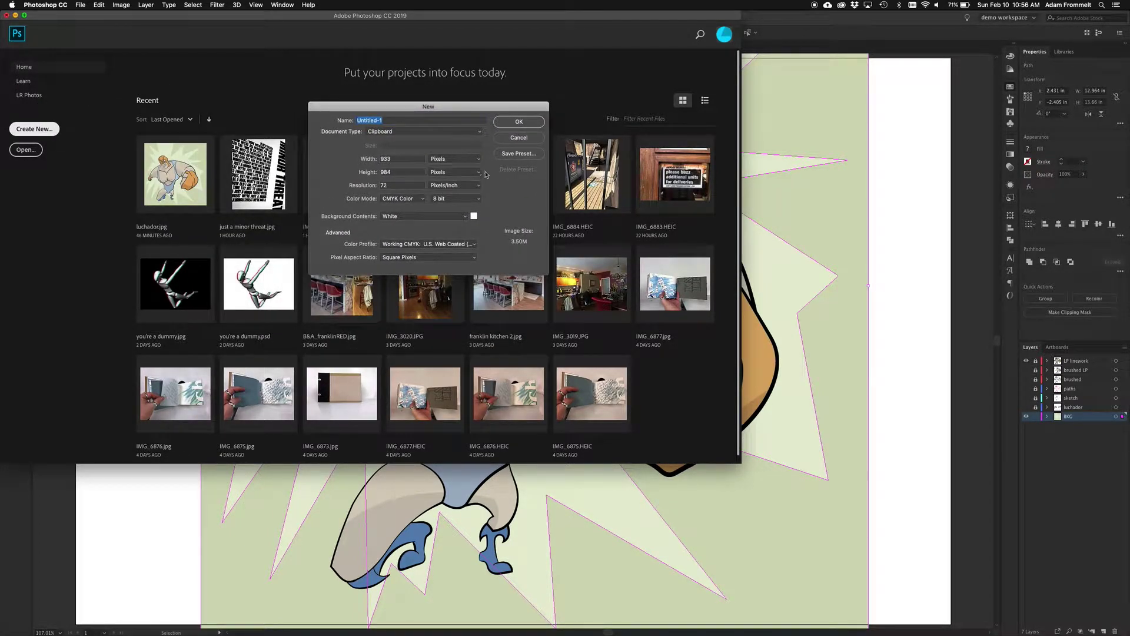
pyautogui.doubleClick(390, 185)
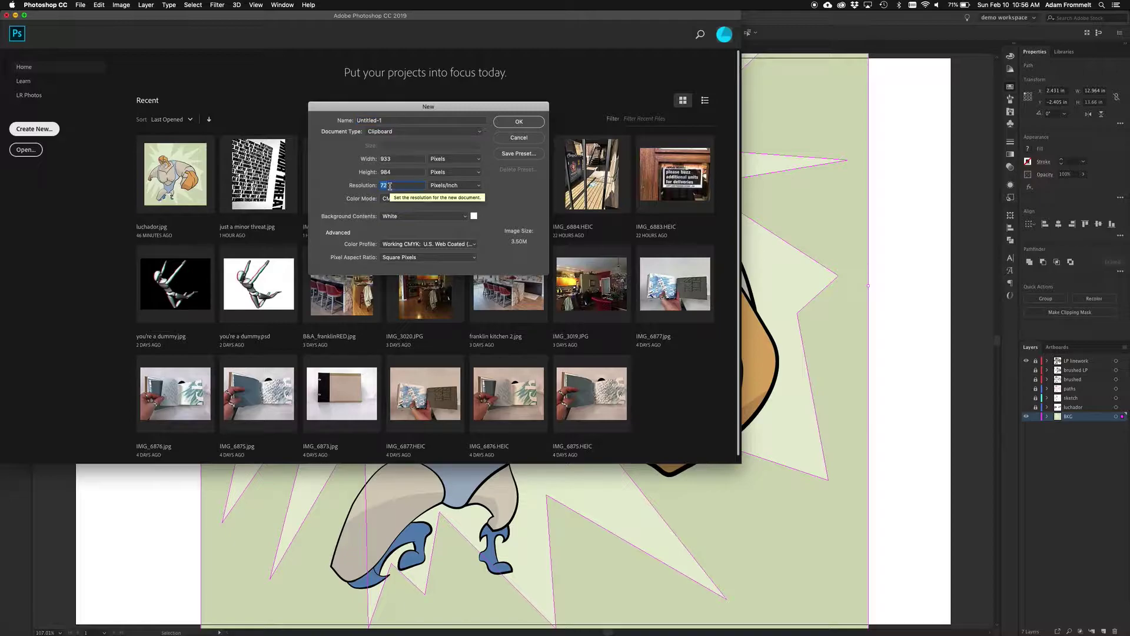
pyautogui.write('144')
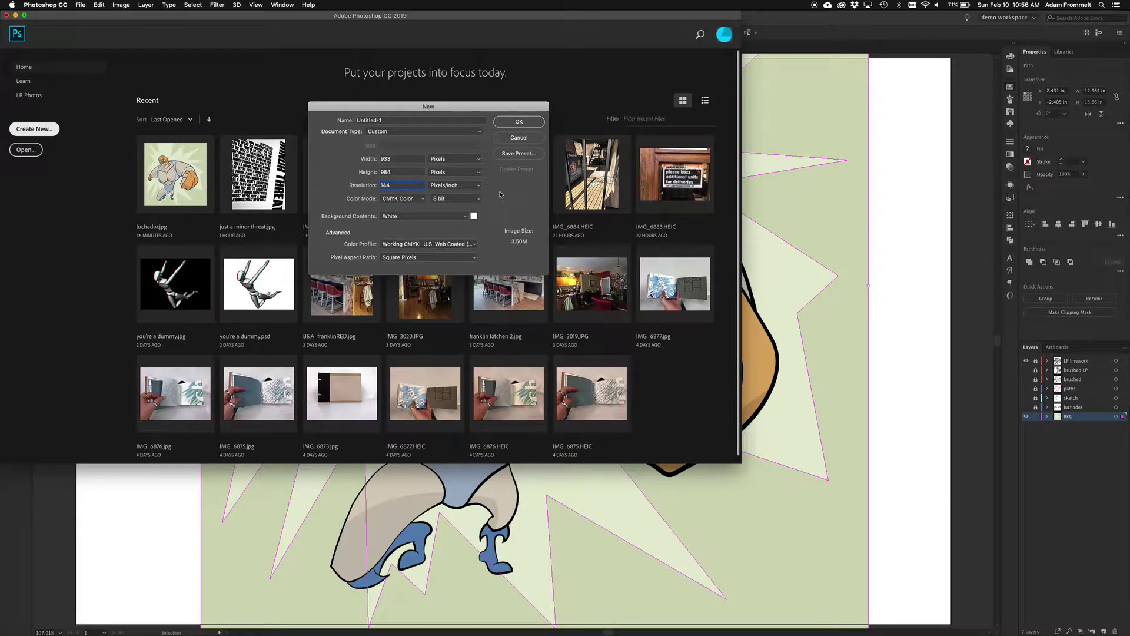
pyautogui.click(511, 123)
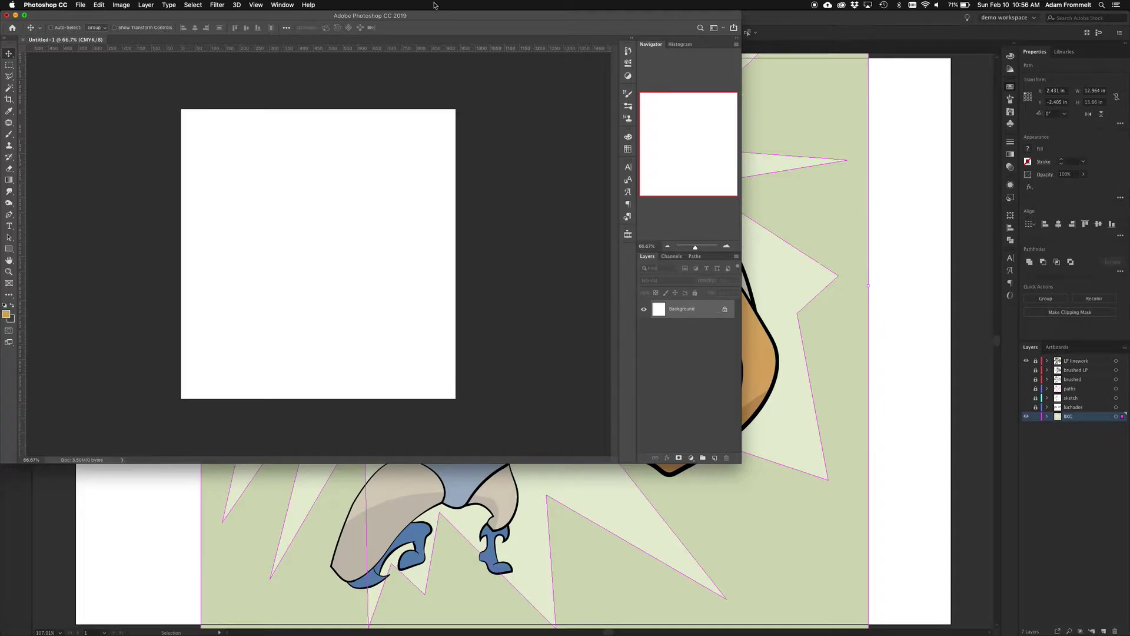
pyautogui.moveTo(435, 15); pyautogui.dragTo(591, 111)
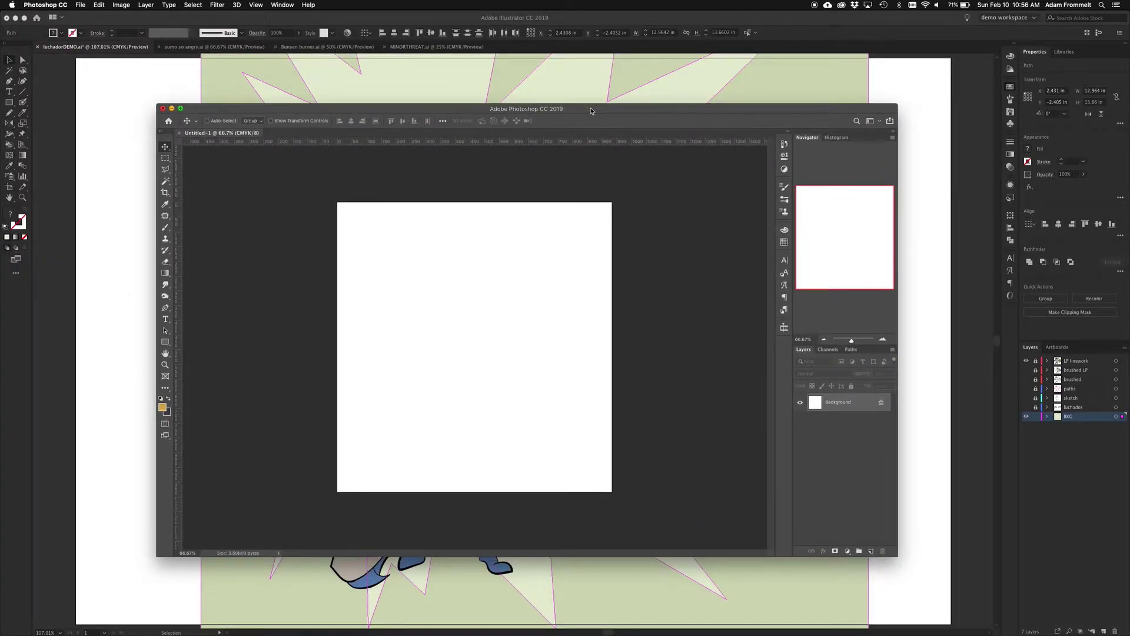
pyautogui.press('super+v')
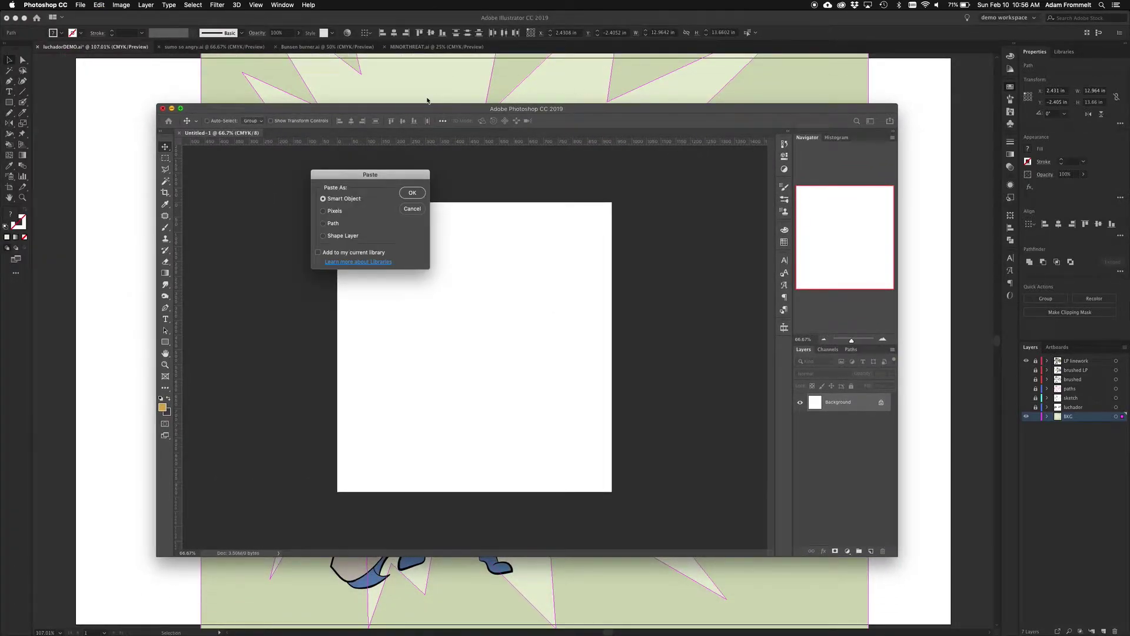
pyautogui.click(412, 194)
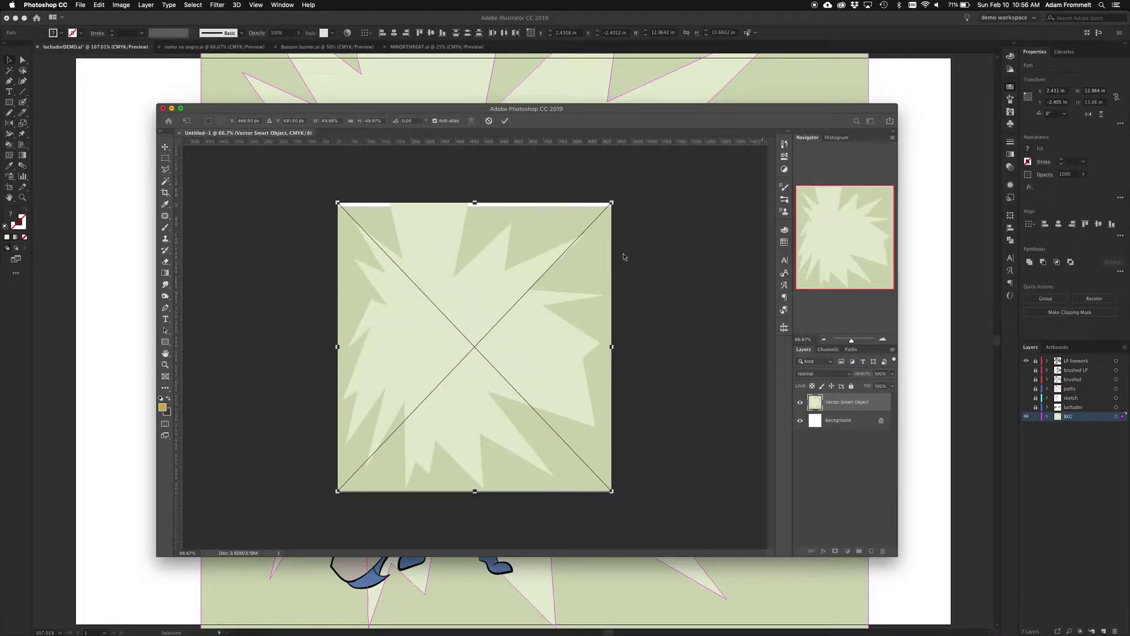
pyautogui.press('Escape')
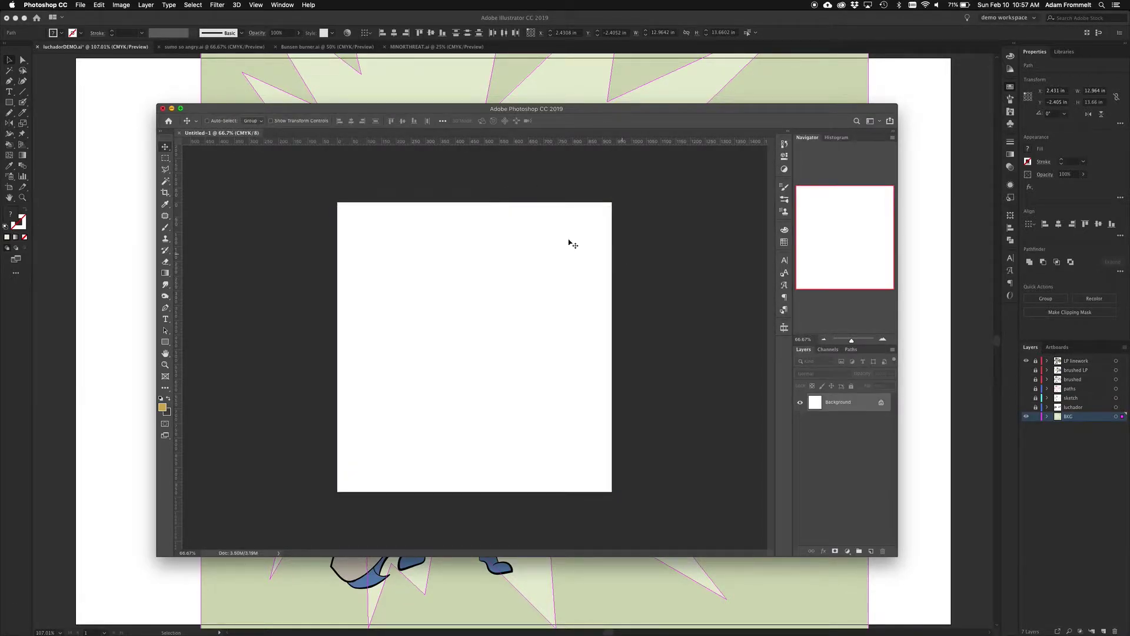
# - Return to Illustrator, unlock the LP linework layer, and select and copy all the luchador artwork together with the background
pyautogui.click(119, 214)
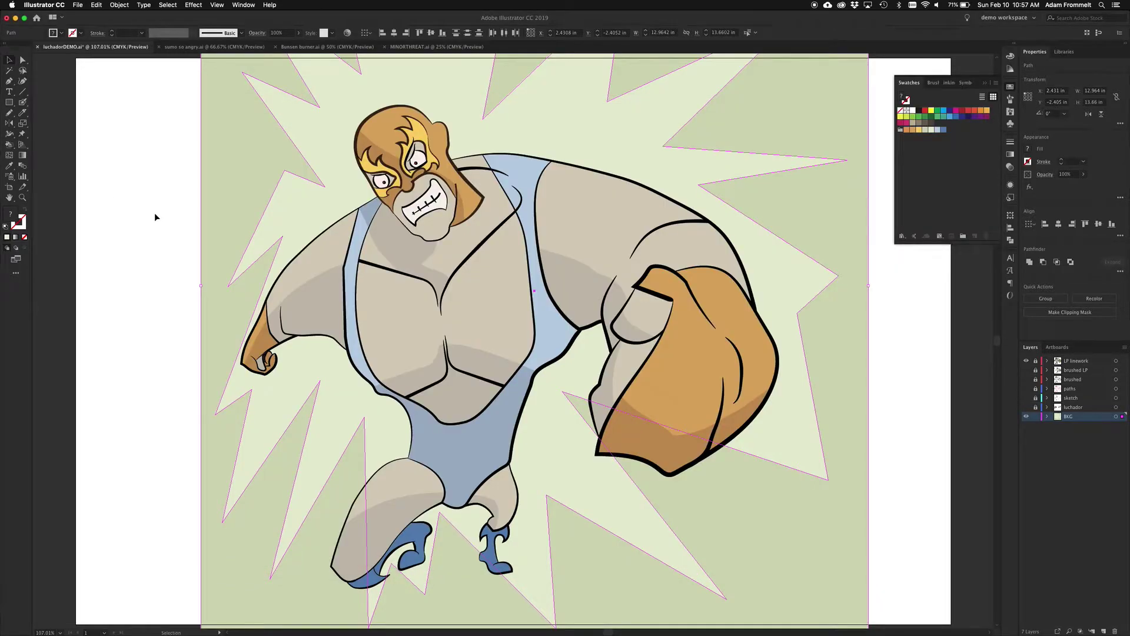
pyautogui.click(1035, 361)
pyautogui.press('super+a')
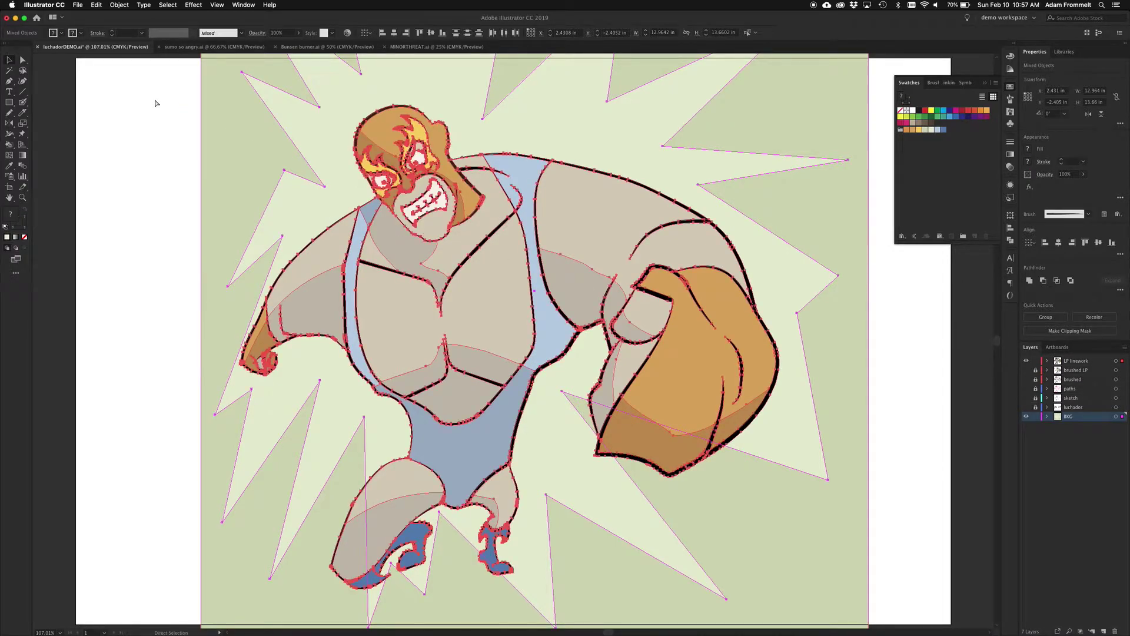
# - Switch back to Photoshop and paste the full luchador artwork into the blank document as a Smart Object, committing its placement
pyautogui.hotkey('ctrl', 'Up')
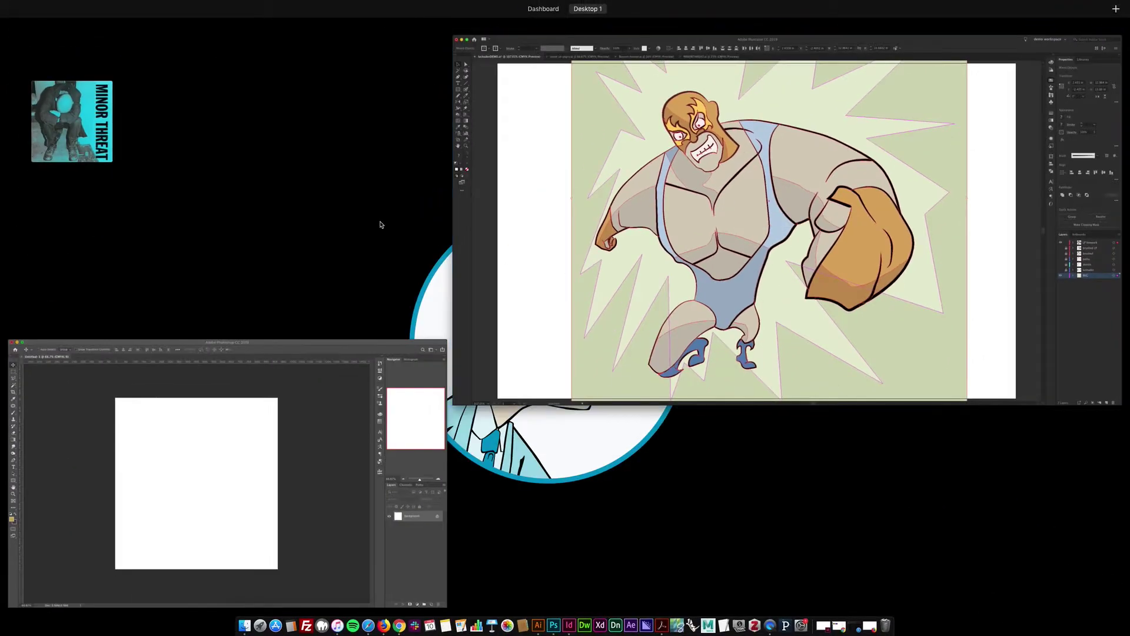
pyautogui.click(235, 489)
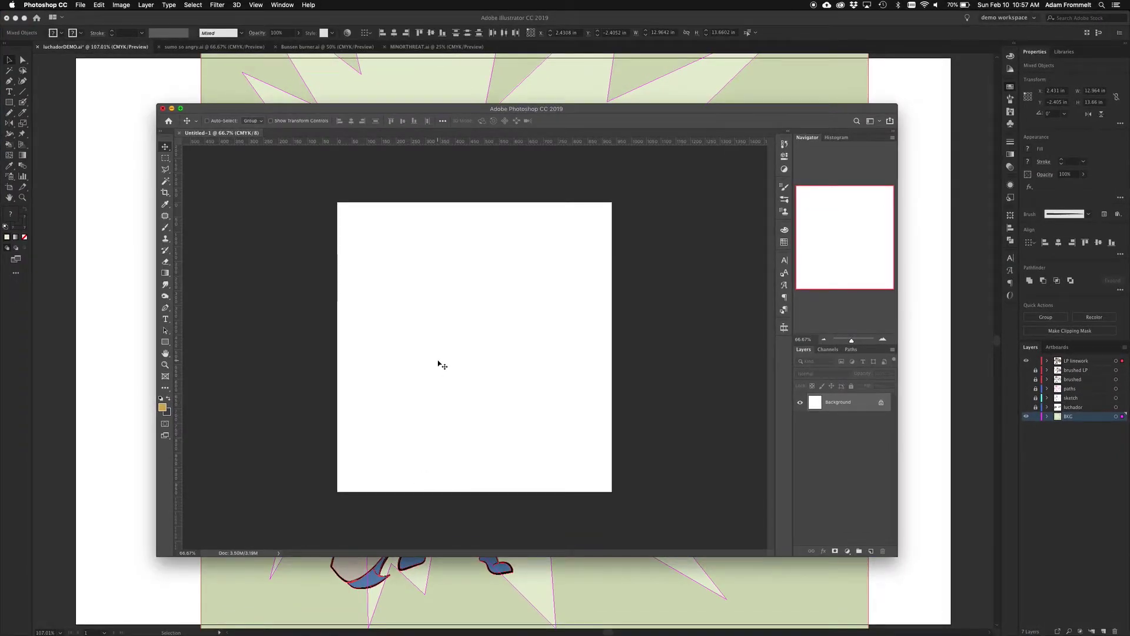
pyautogui.press('super+v')
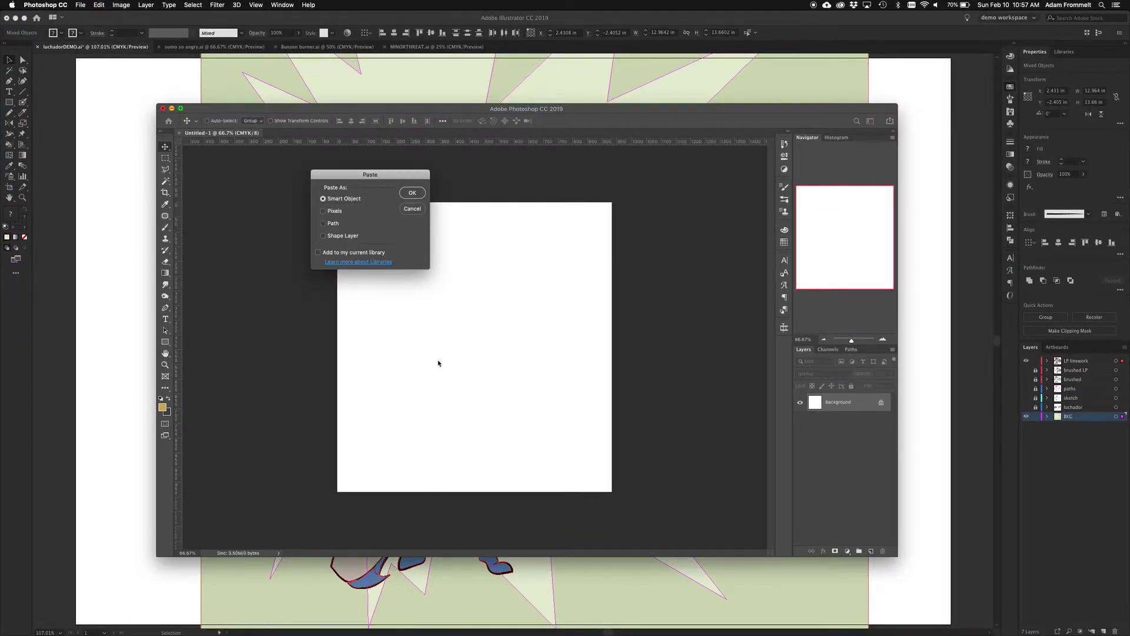
pyautogui.click(413, 192)
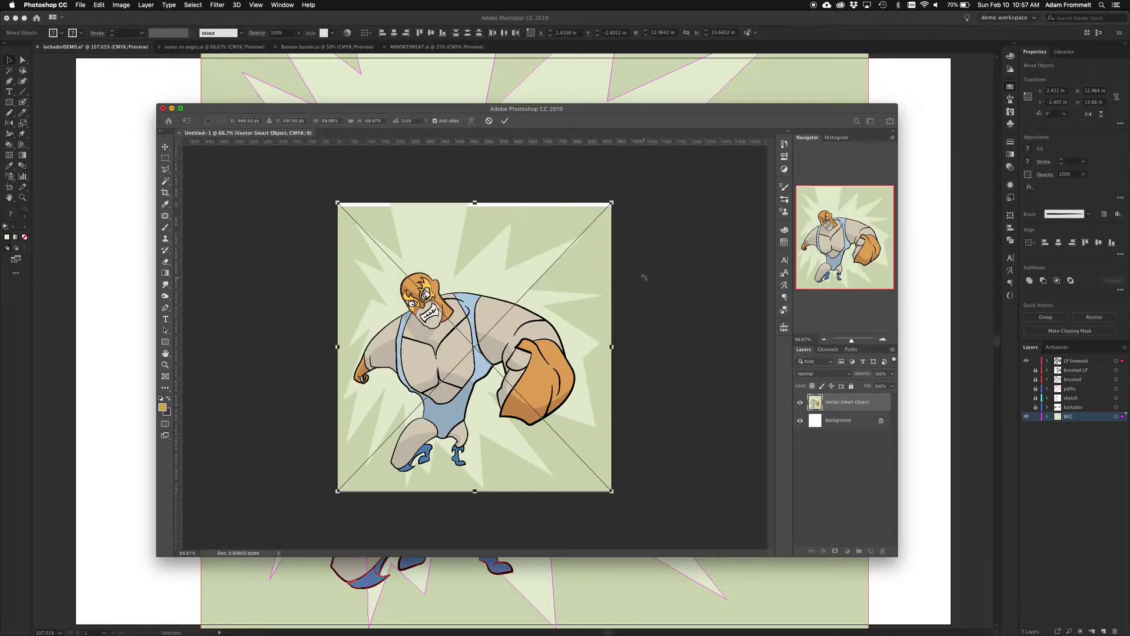
pyautogui.press('Return')
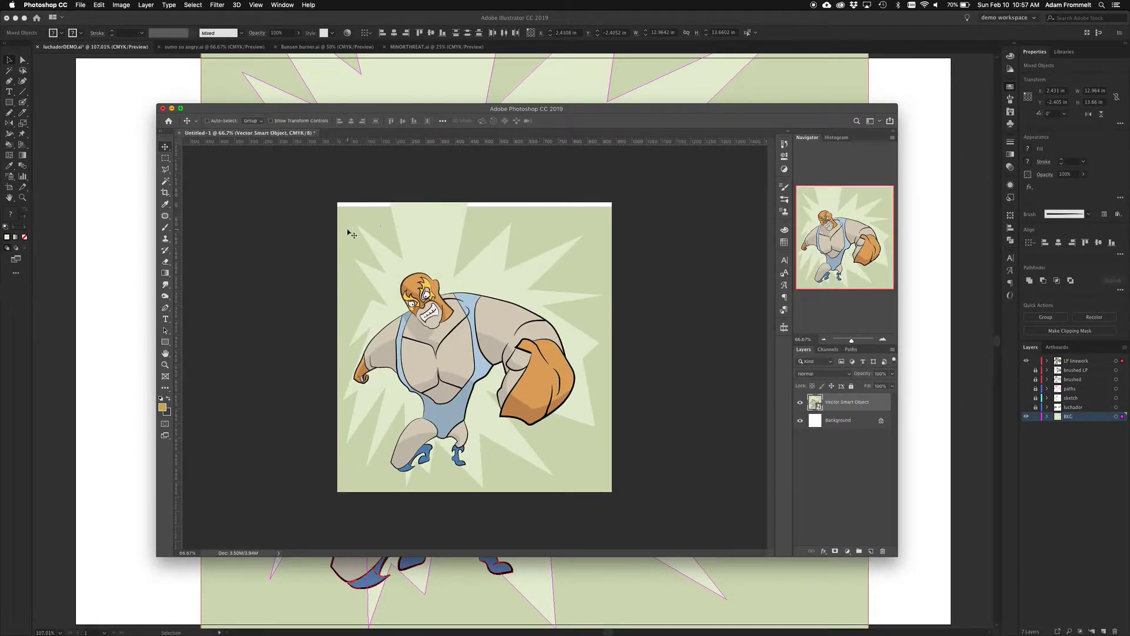
# - Crop the canvas to a 1:1 square that cuts off the white strip above the artwork and keeps the whole luchador
pyautogui.click(166, 194)
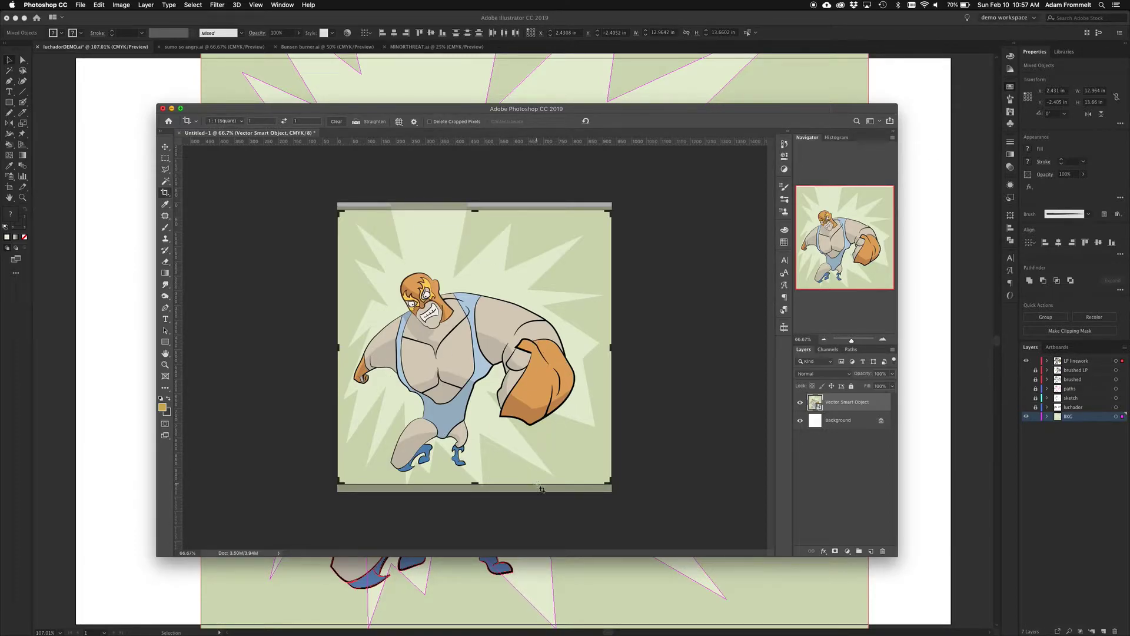
pyautogui.moveTo(546, 489); pyautogui.dragTo(393, 331)
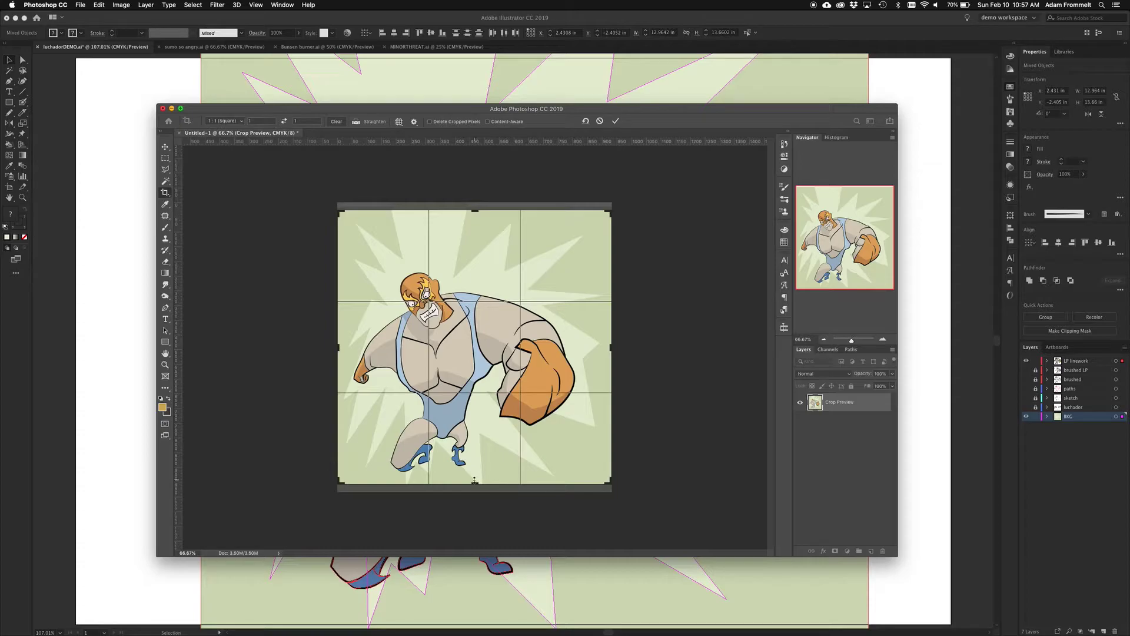
pyautogui.moveTo(475, 483); pyautogui.dragTo(475, 487)
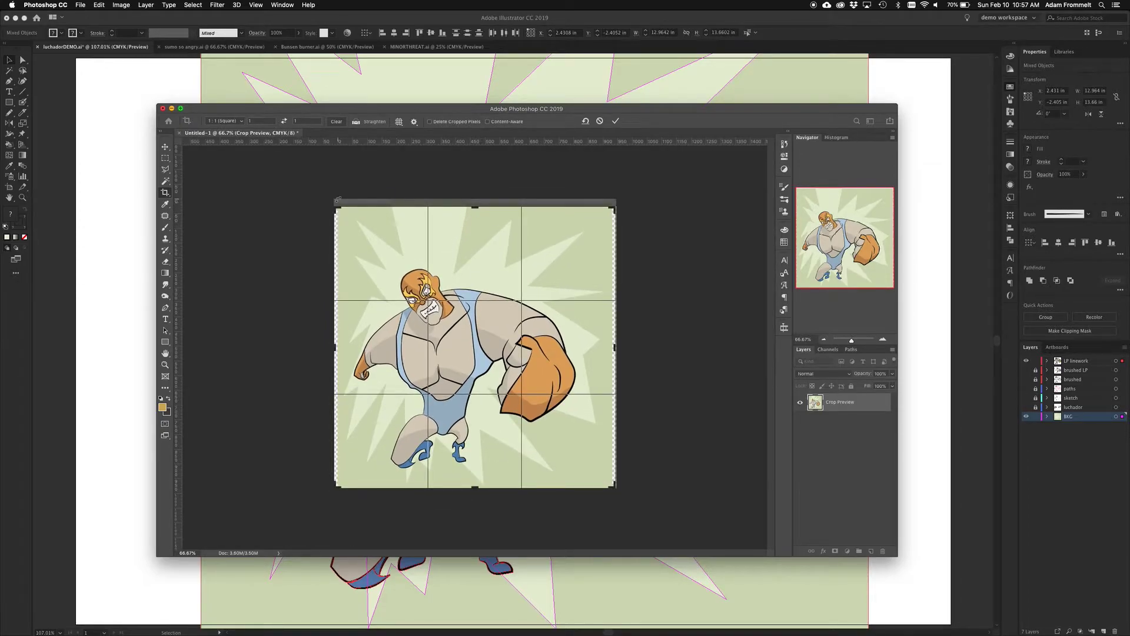
pyautogui.moveTo(333, 207); pyautogui.dragTo(338, 210)
pyautogui.press('super+r')
pyautogui.moveTo(611, 207); pyautogui.dragTo(609, 212)
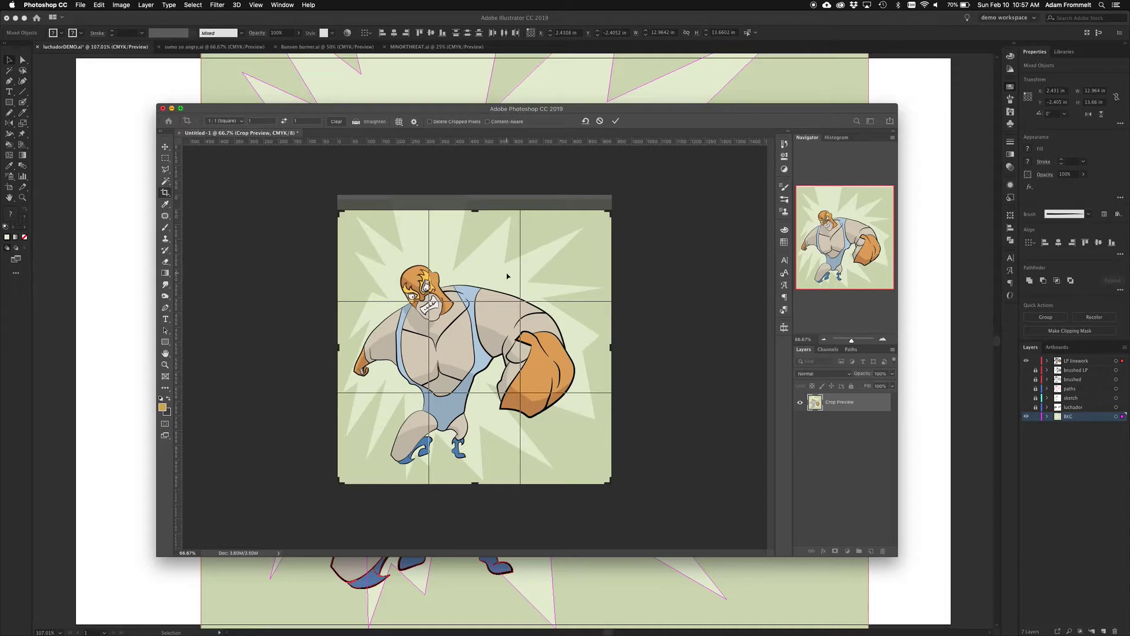
pyautogui.press('Return')
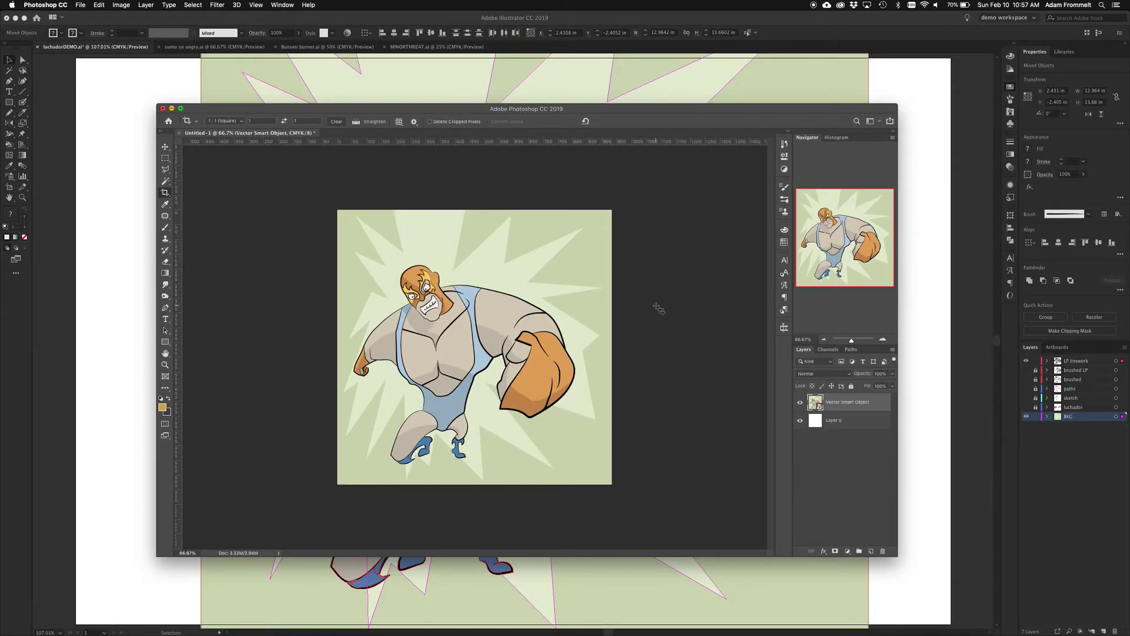
# - Flatten the image into a single layer, and look at the Save As options with the JPEG format without saving
pyautogui.rightClick(868, 426)
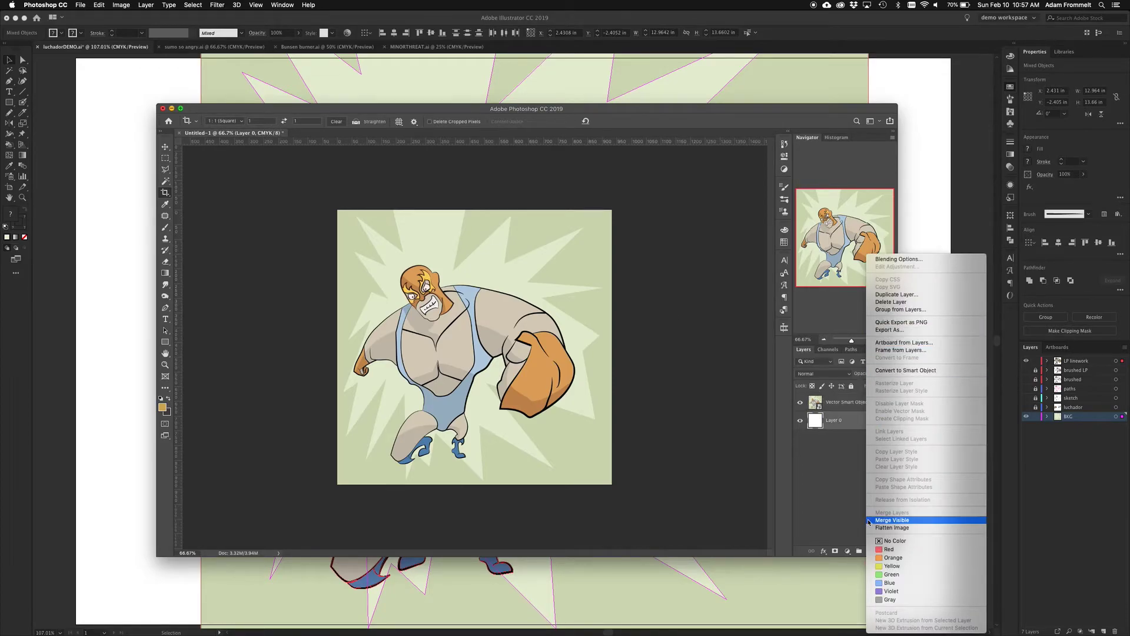
pyautogui.click(887, 532)
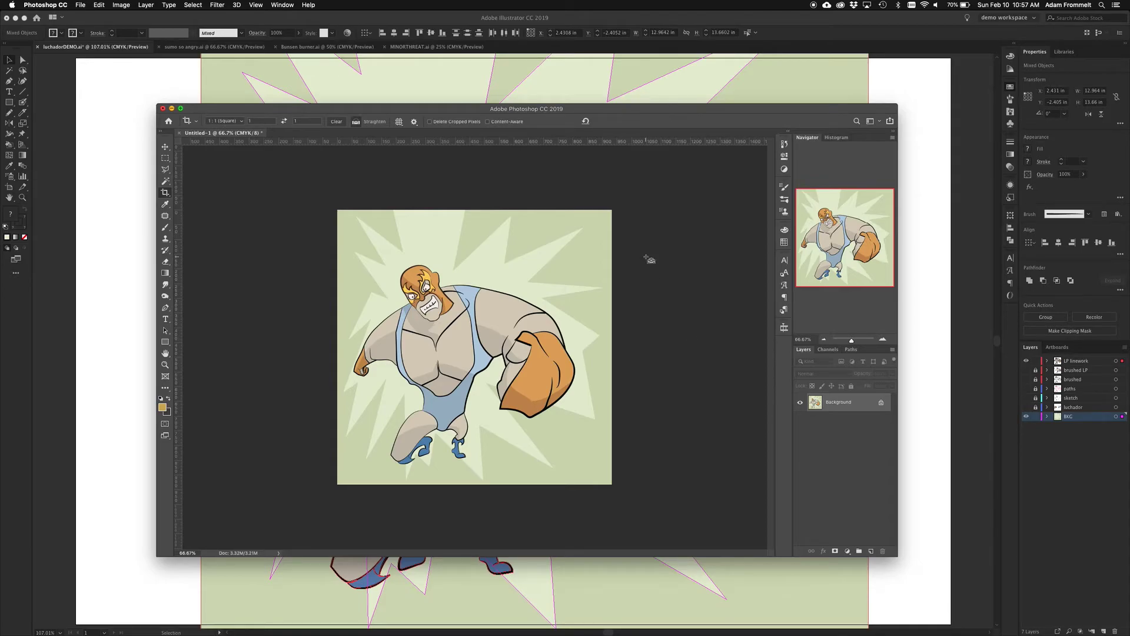
pyautogui.press('super+shift+s')
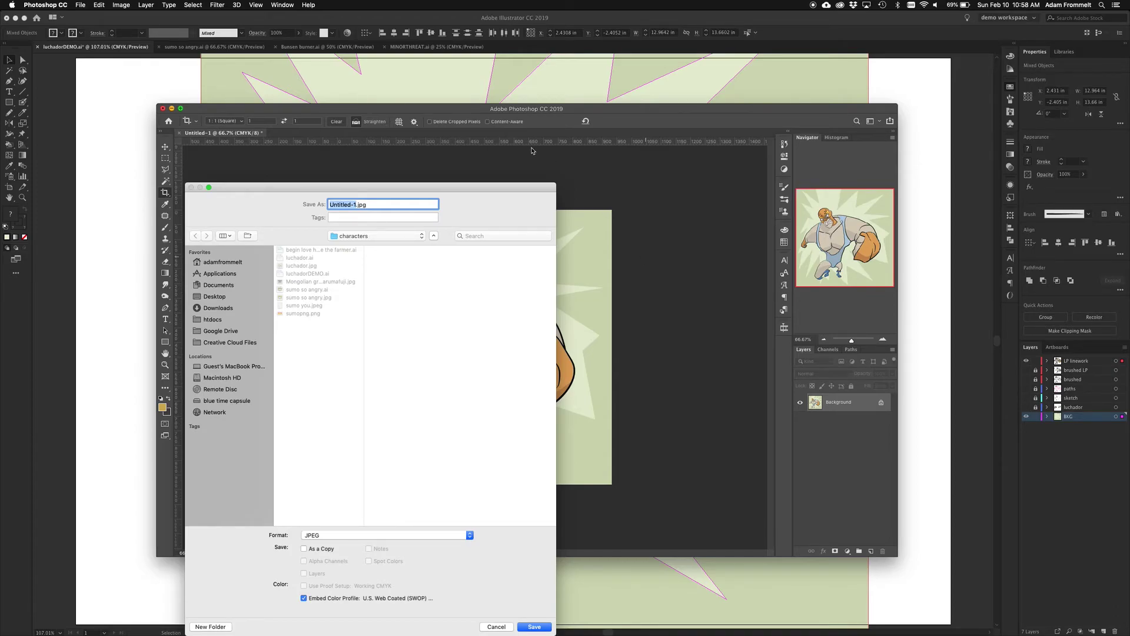
pyautogui.click(497, 626)
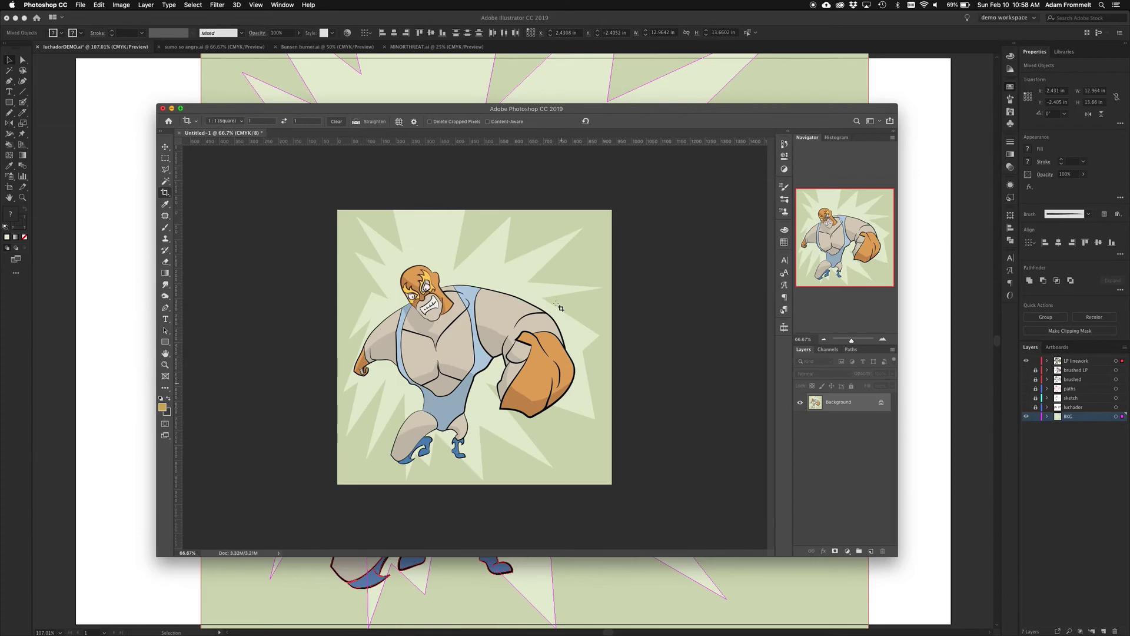